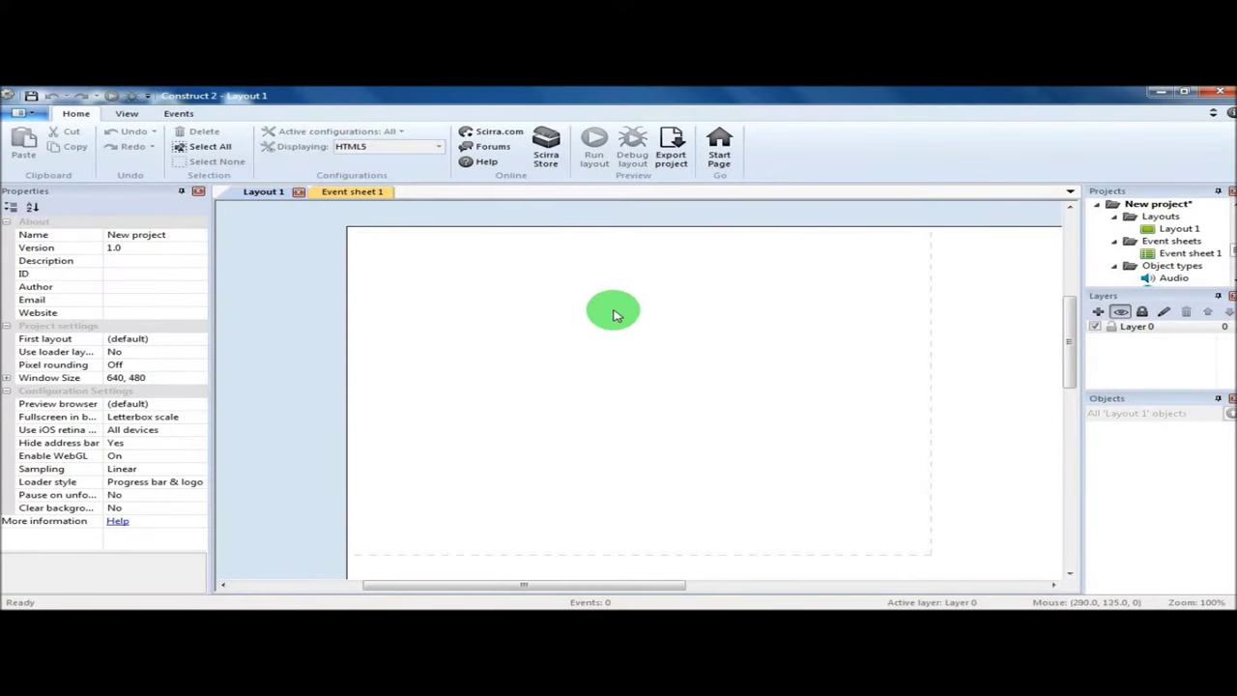
- Insert a Sprite object in the middle of the layout and load the frog picture as its image
left_click(666, 303)
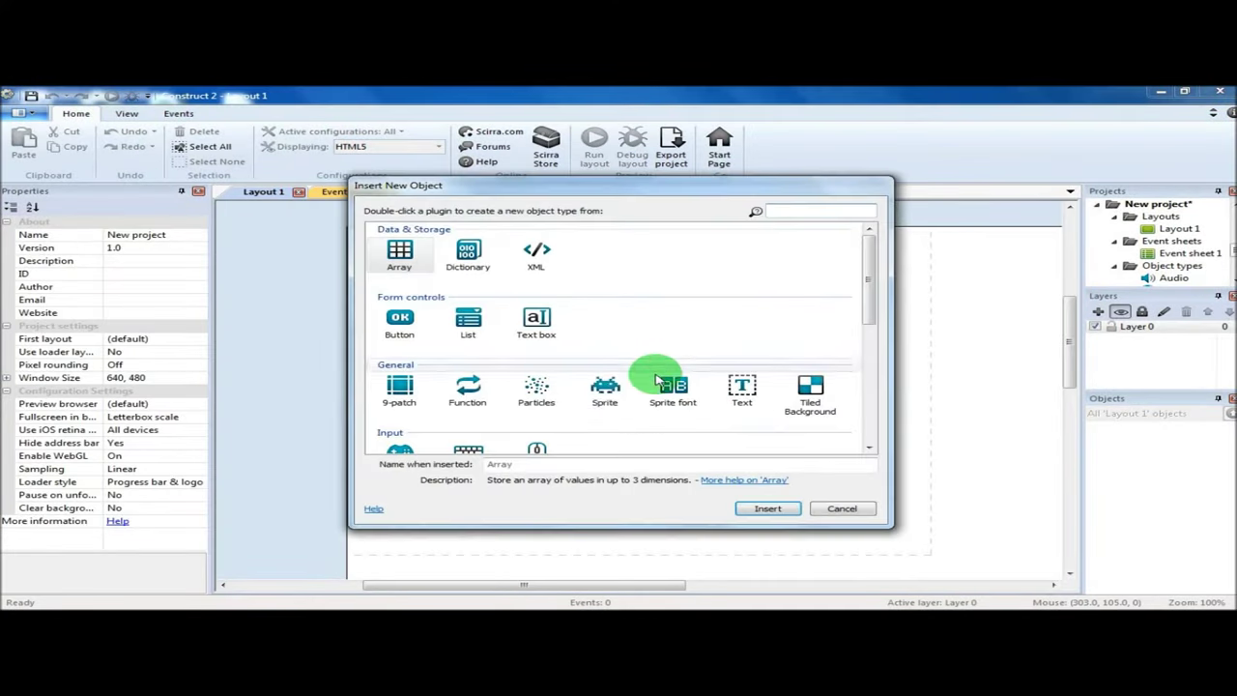
double_click(607, 386)
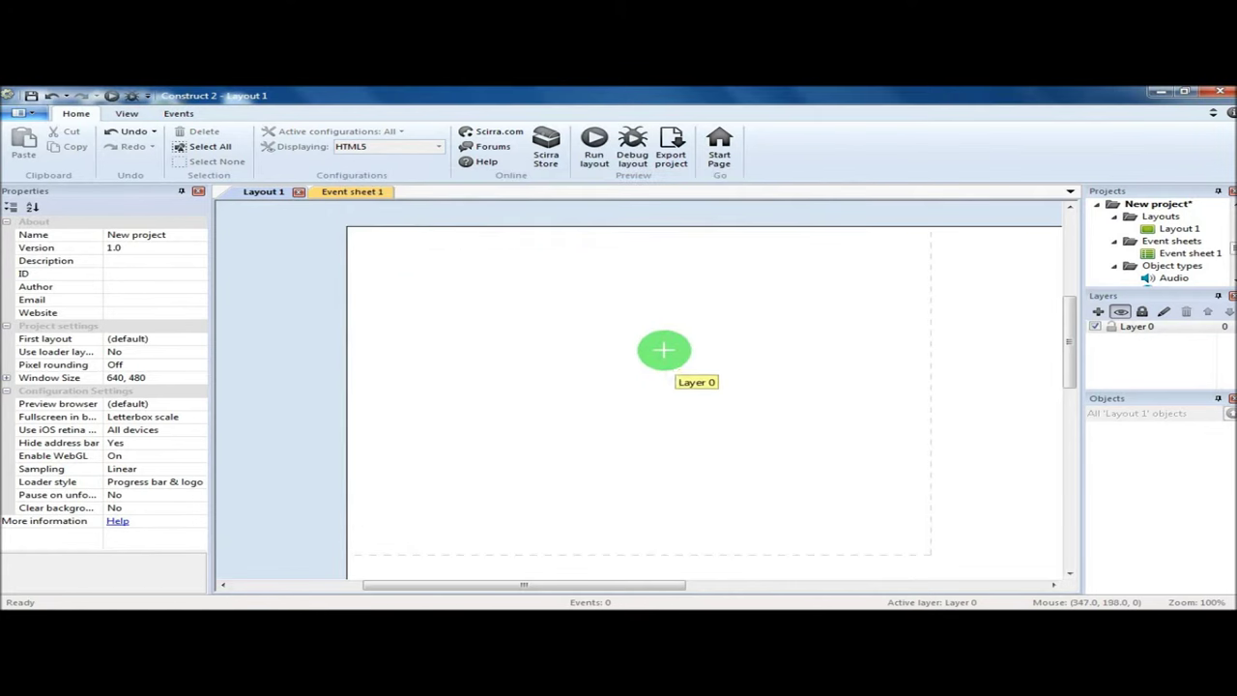
left_click(664, 346)
left_click(355, 206)
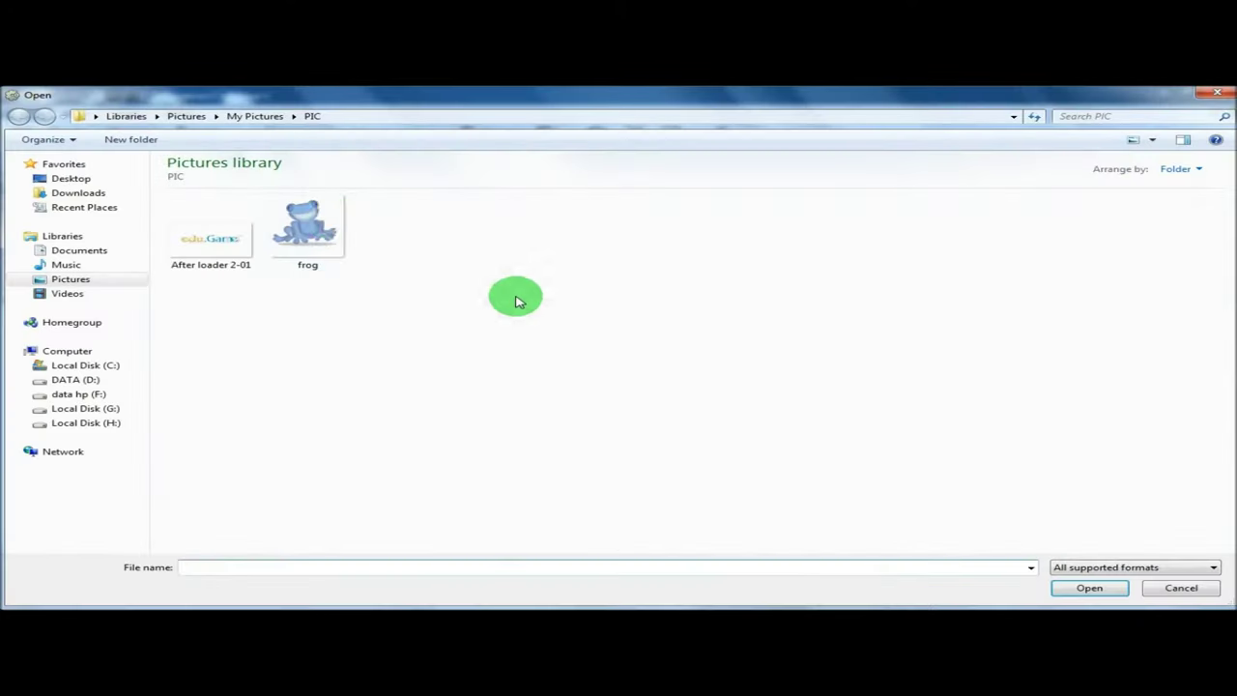
double_click(319, 220)
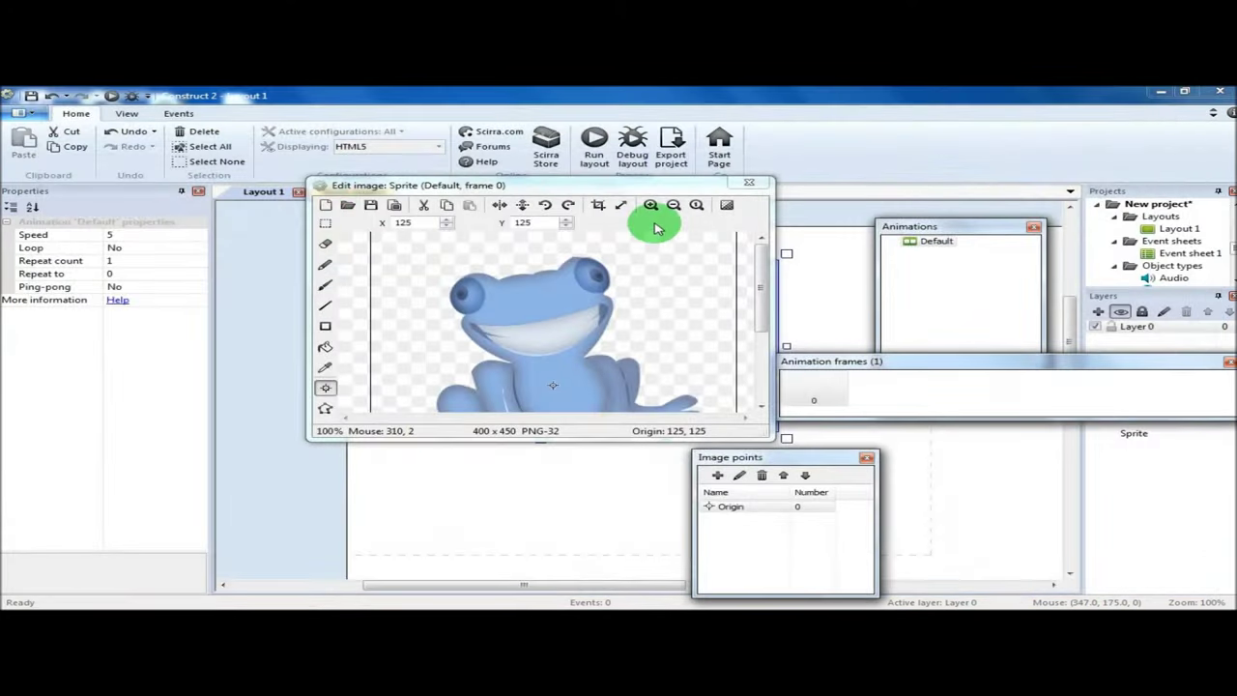
- Crop the empty border off the frog image and move the sprite to about 336, 262 in the layout
left_click(600, 206)
left_click(748, 182)
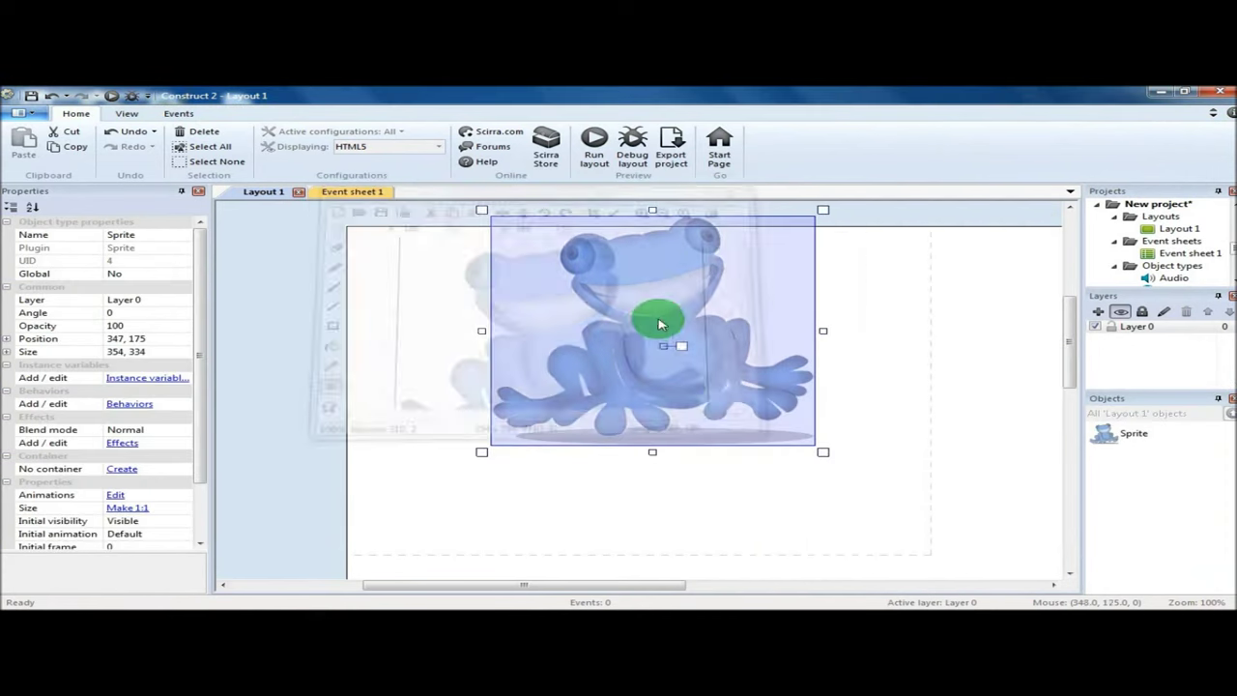
left_click_drag(645, 366, 636, 407)
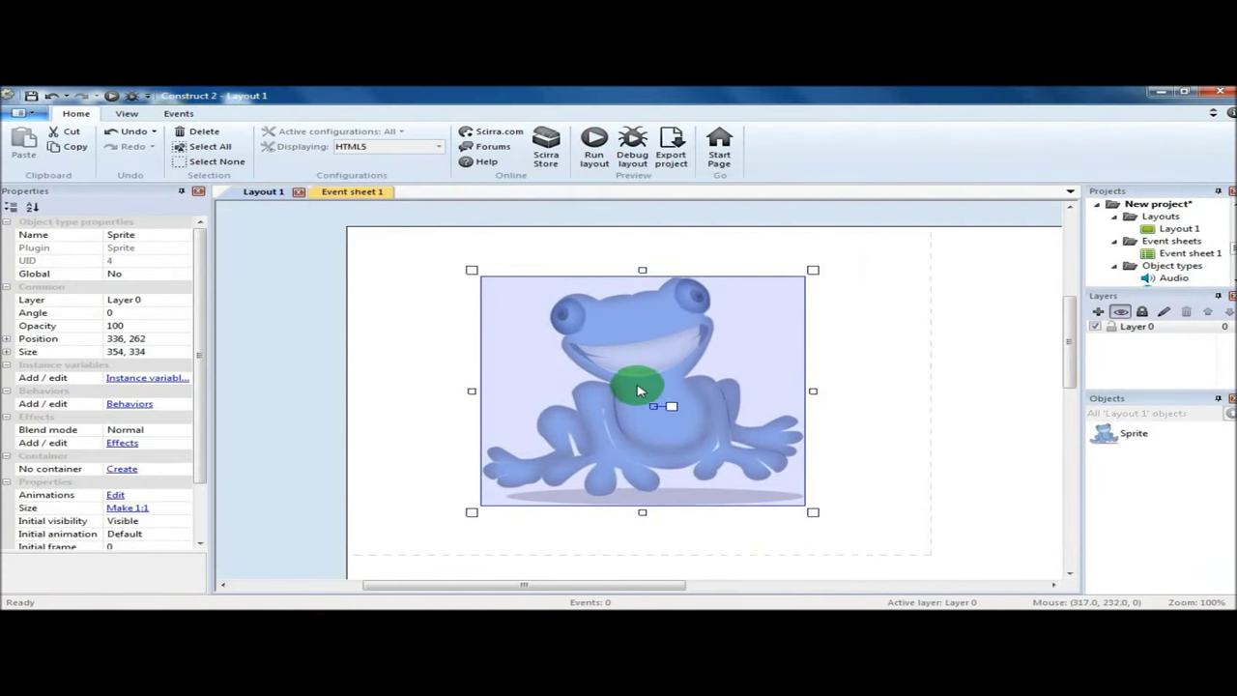
- Add a new layer above Layer 0 and name it Glow
left_click(1099, 311)
right_click(1121, 330)
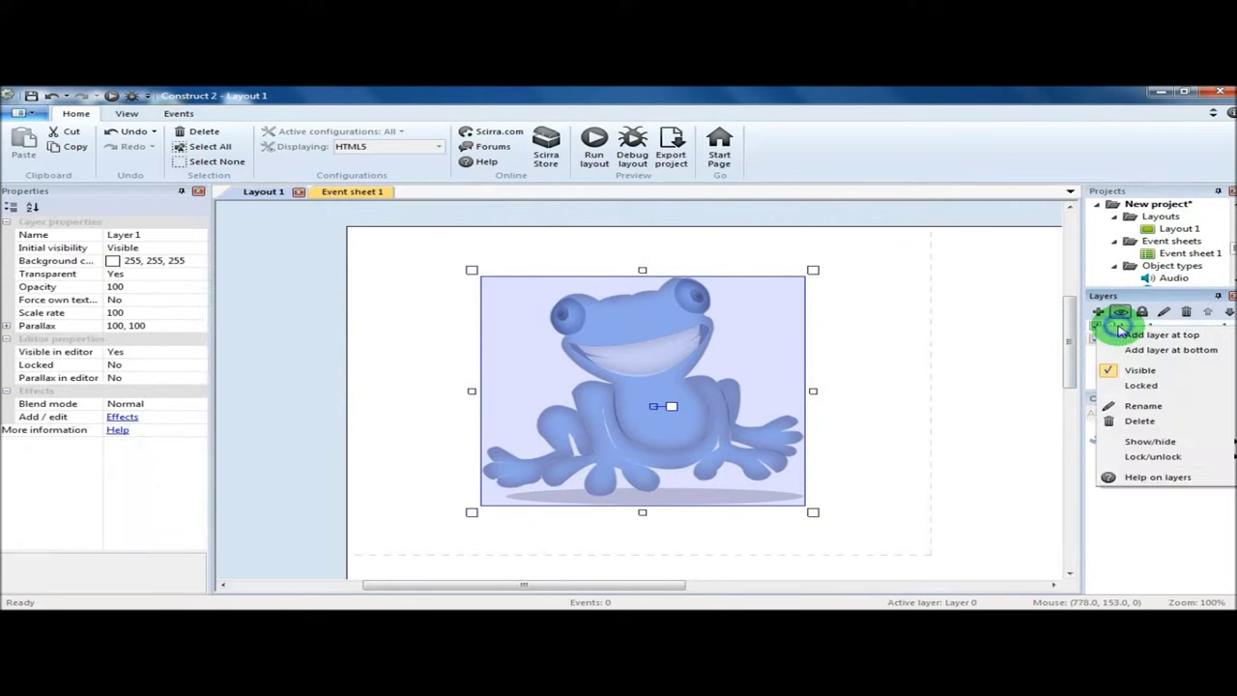
left_click(1148, 406)
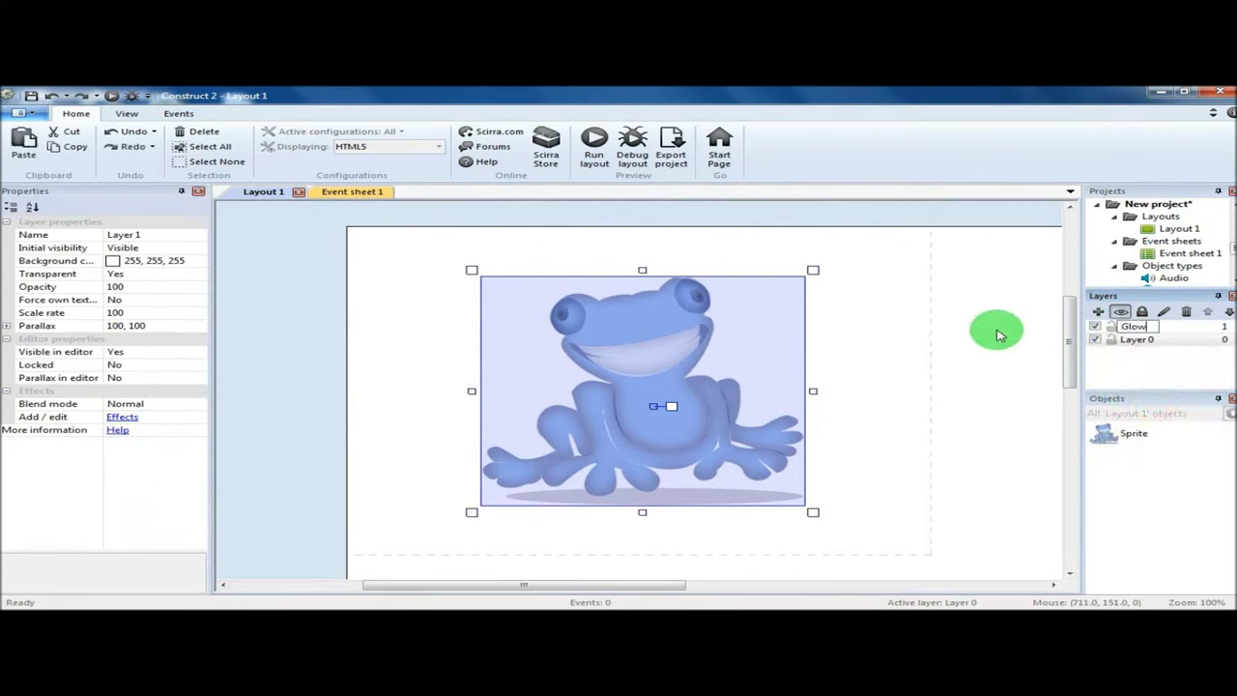
left_click(1169, 326)
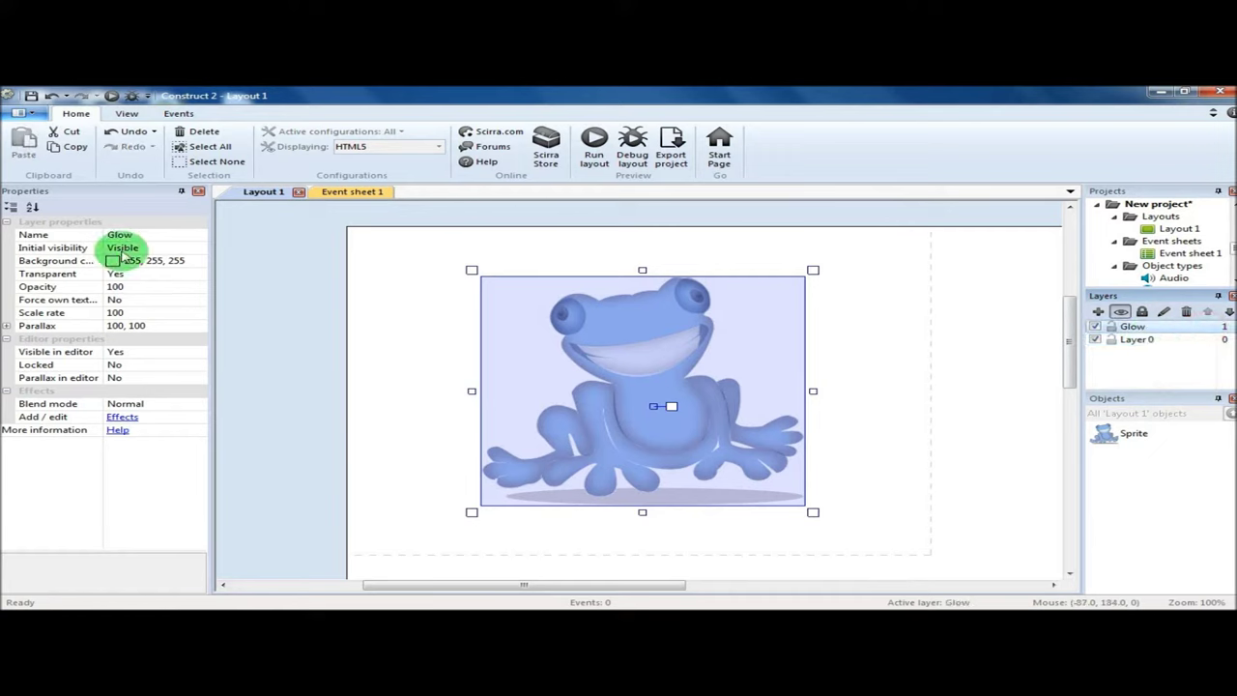
- Set the Glow layer's background color to black (0, 0, 0) and its Transparent property to No
left_click(177, 262)
left_click(199, 261)
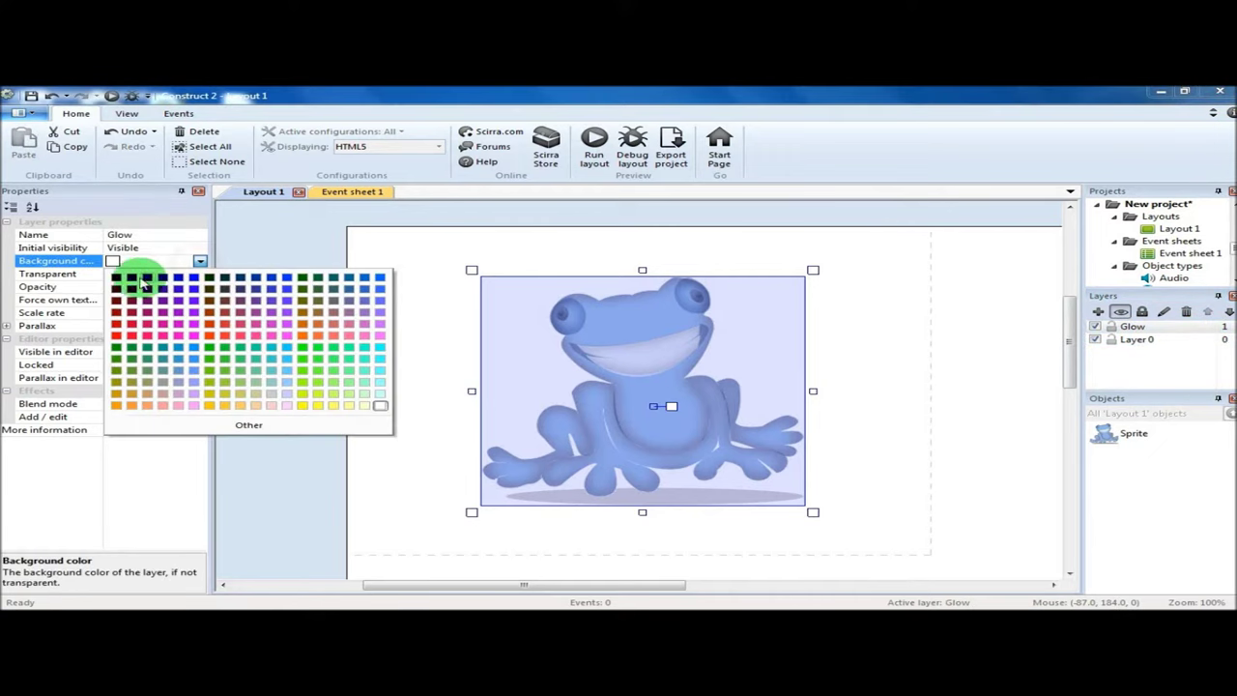
left_click(116, 278)
left_click(167, 274)
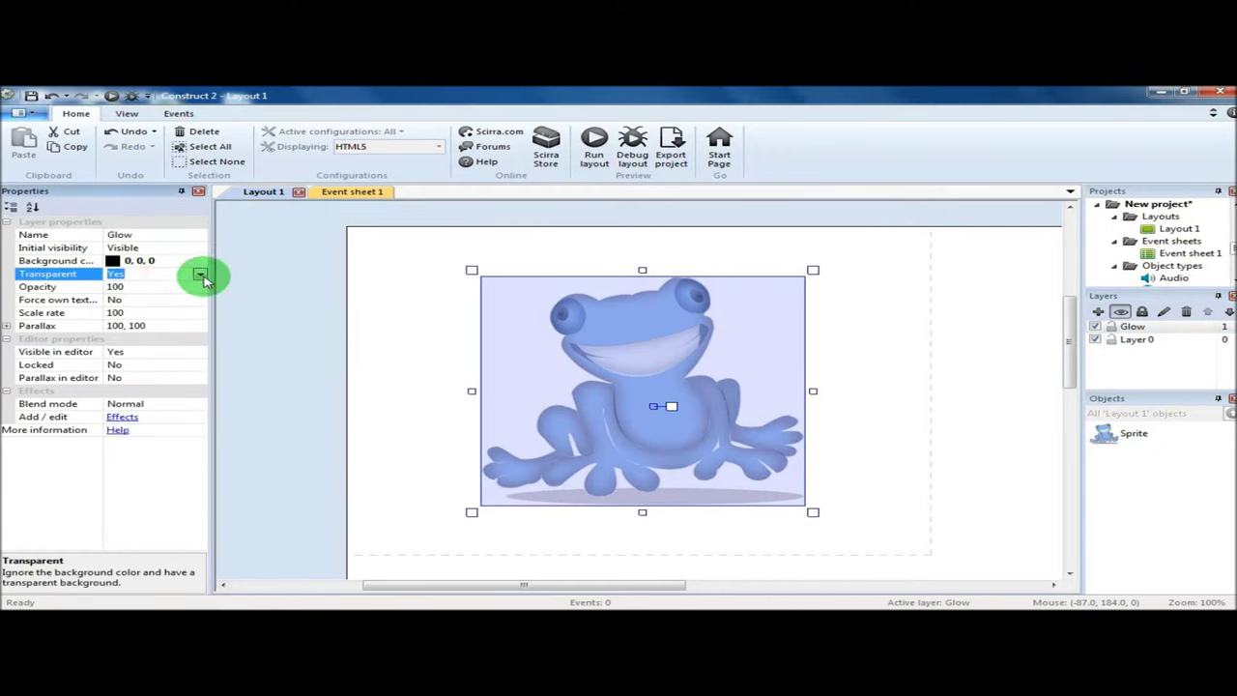
left_click(165, 296)
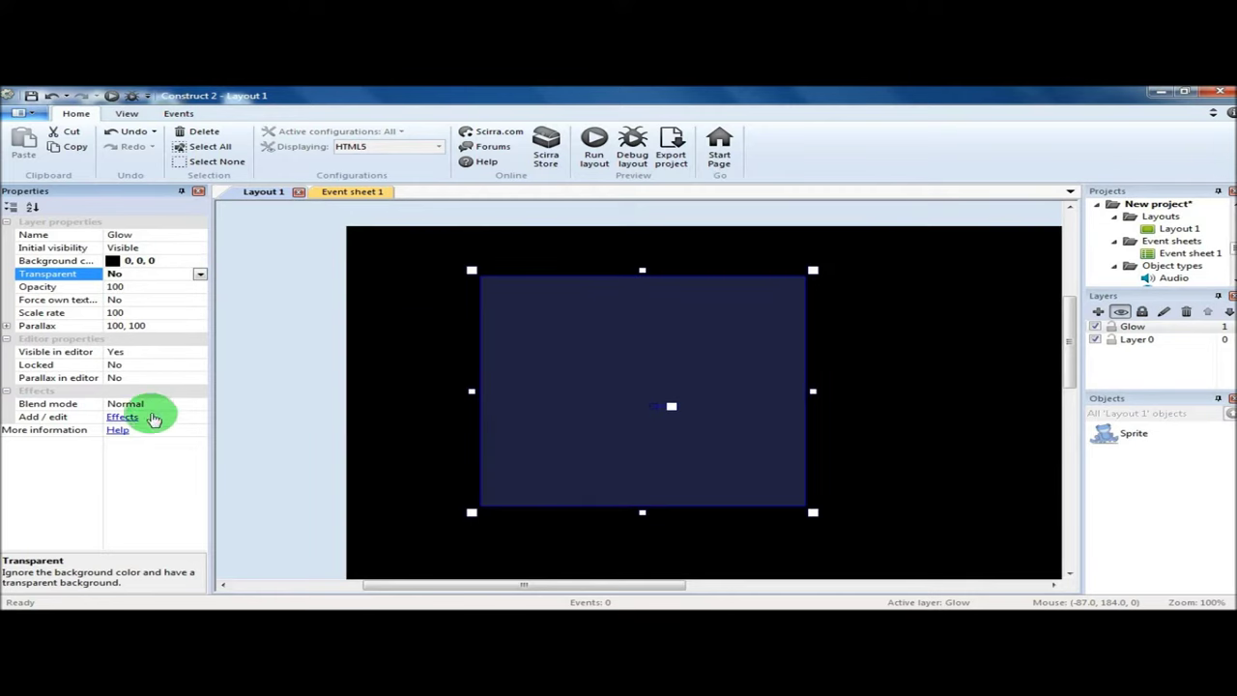
- Set the Glow layer's blend mode to Destination out
left_click(185, 404)
left_click(199, 404)
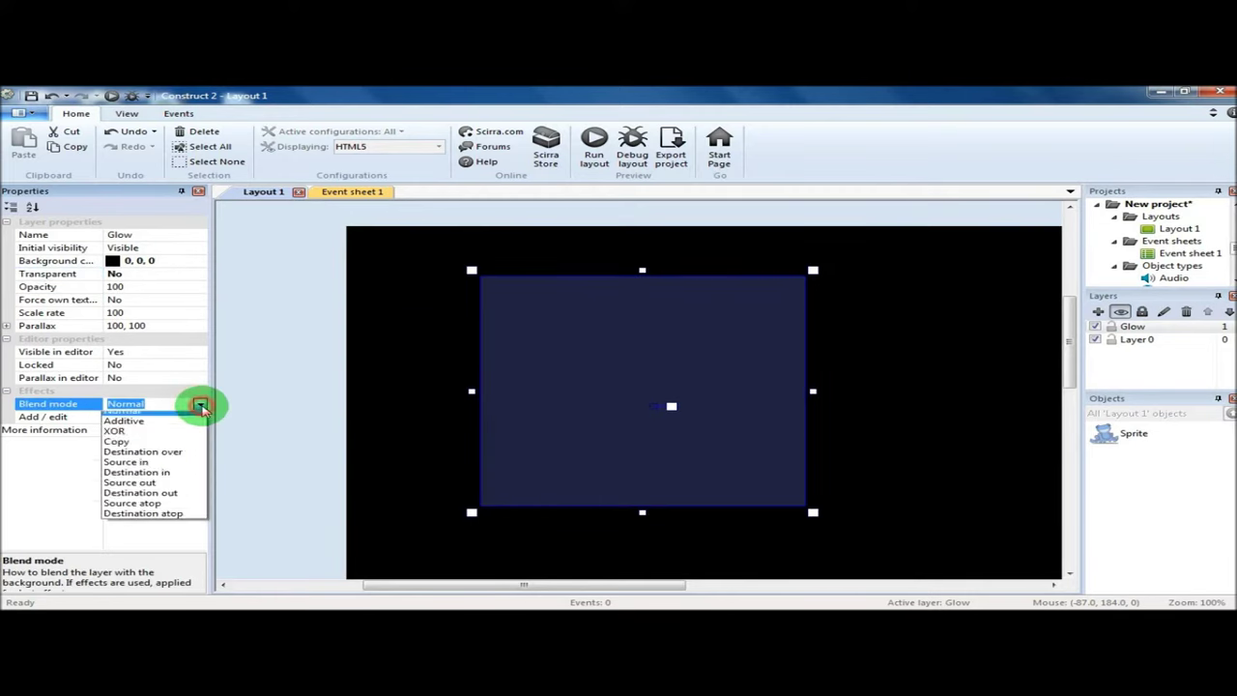
left_click(188, 498)
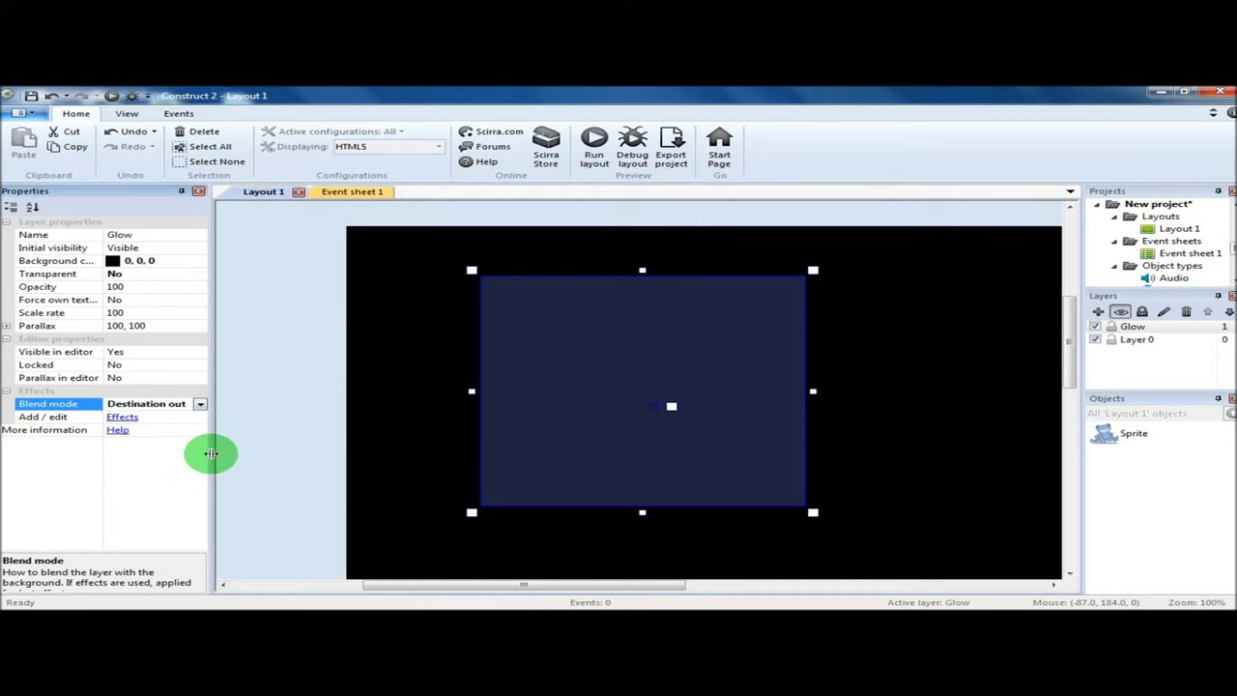
- Insert a second Sprite object on the Glow layer, straddling the layout's left edge
left_click(260, 376)
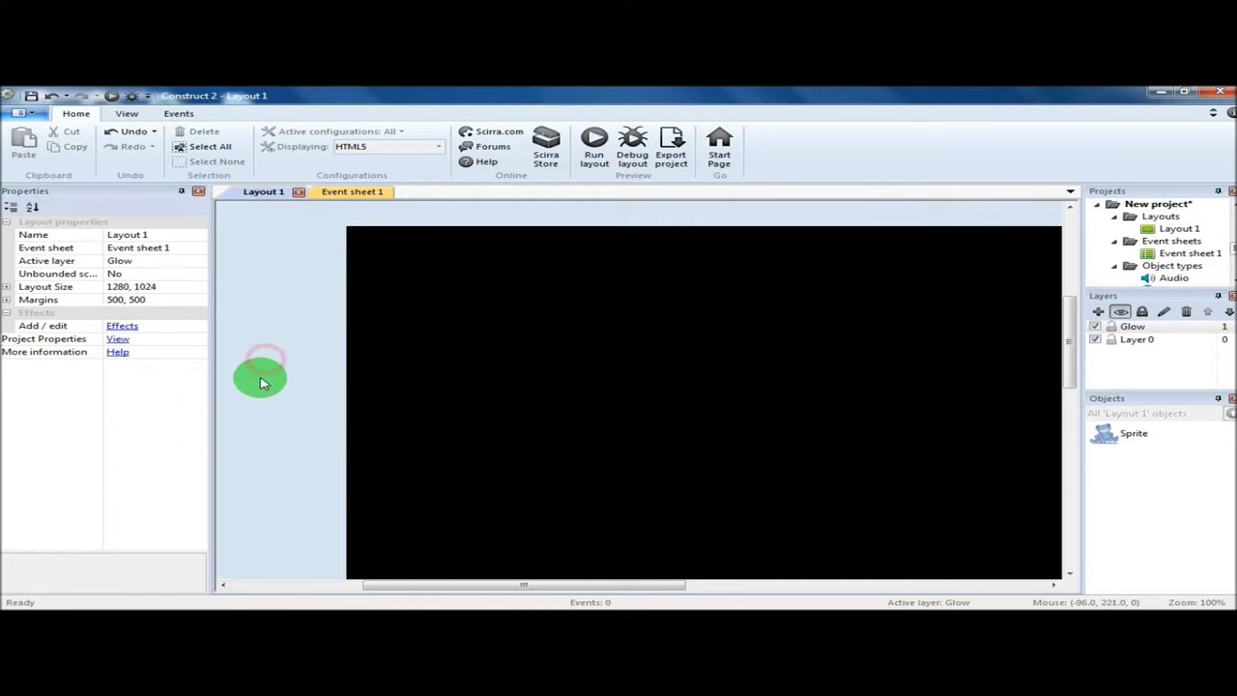
right_click(296, 335)
left_click(362, 345)
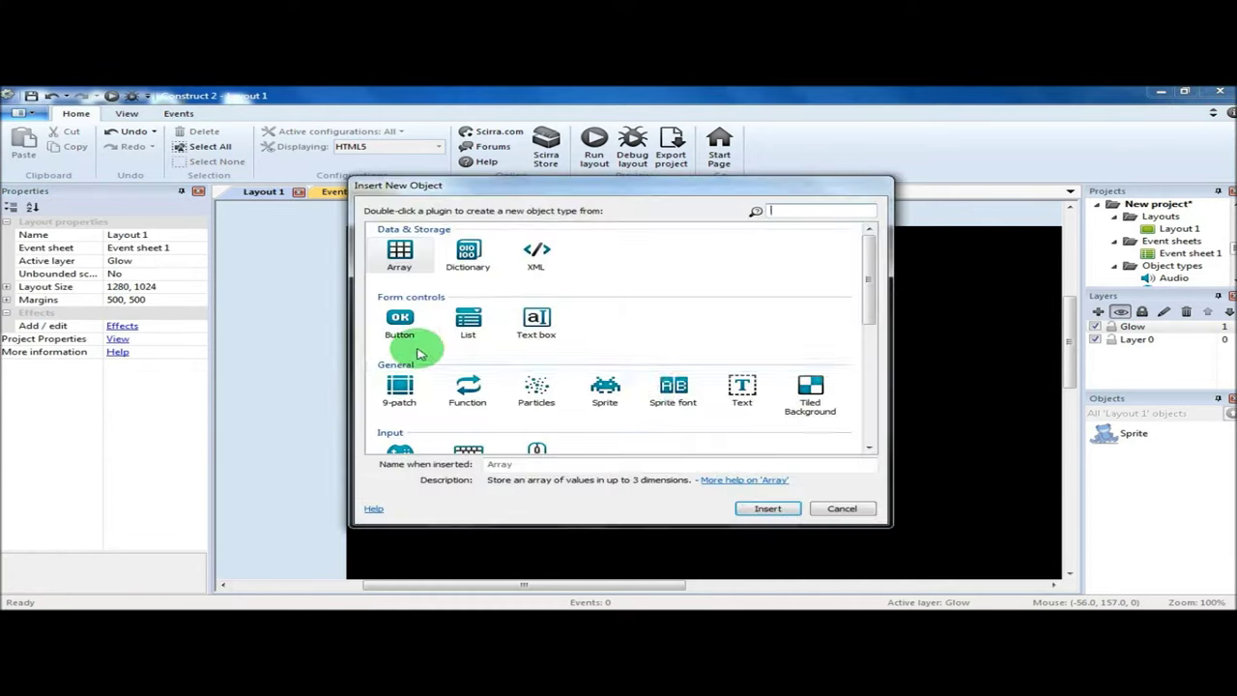
double_click(606, 391)
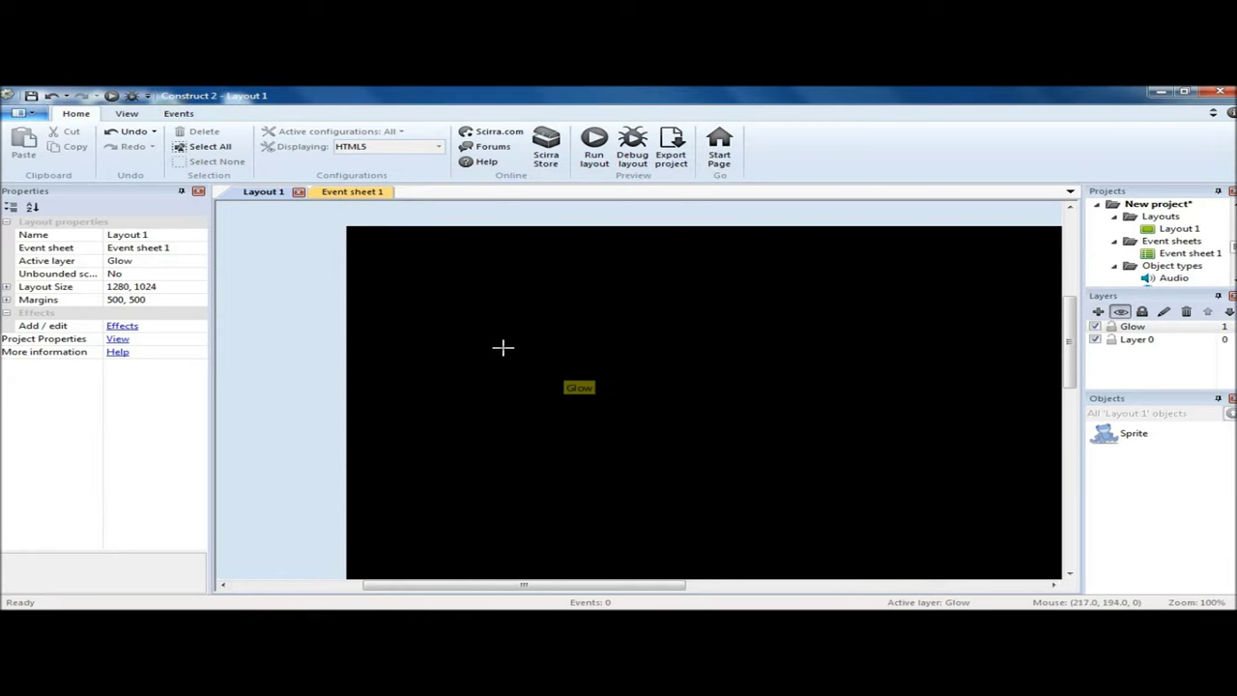
left_click(262, 376)
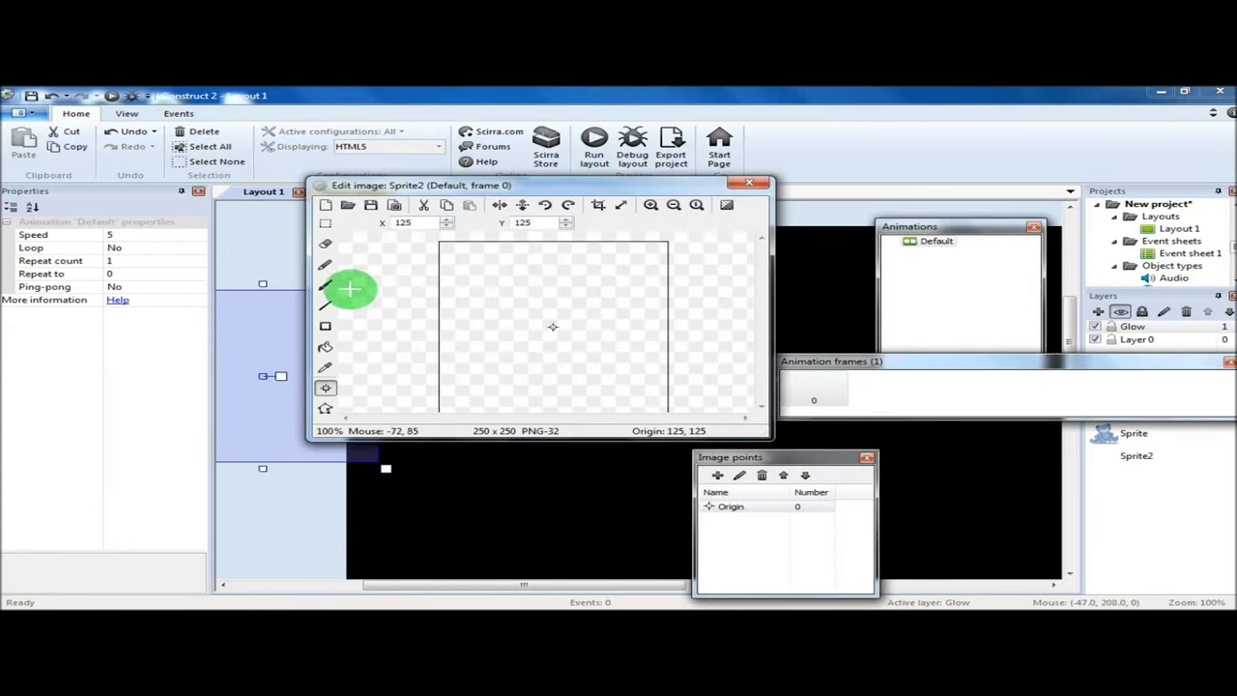
- Paint a soft white glow with a brush of size 270 and hardness 8 against a dark backdrop, and crop the image
left_click(326, 286)
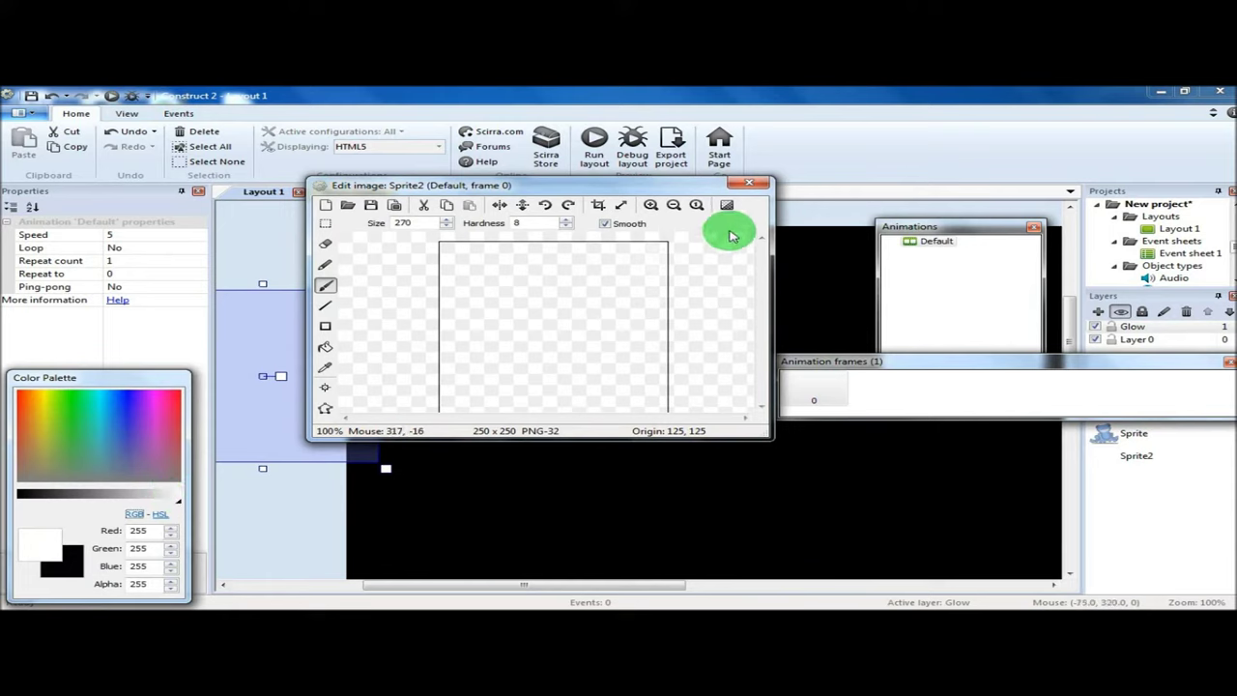
left_click(728, 206)
mouse_move(559, 317)
left_mouse_down()
mouse_move(424, 340)
mouse_move(607, 262)
mouse_move(599, 209)
left_mouse_up()
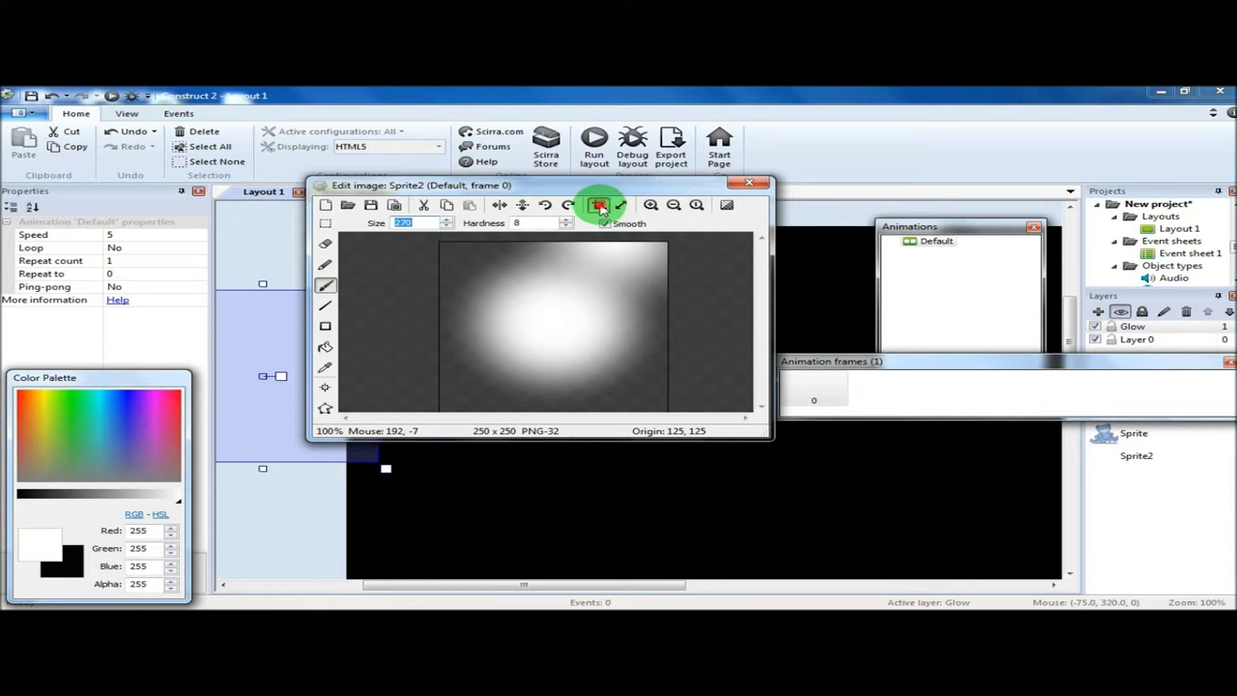
left_click(599, 206)
- Assign the glow image's origin point to the middle and close the image editor
left_click(325, 389)
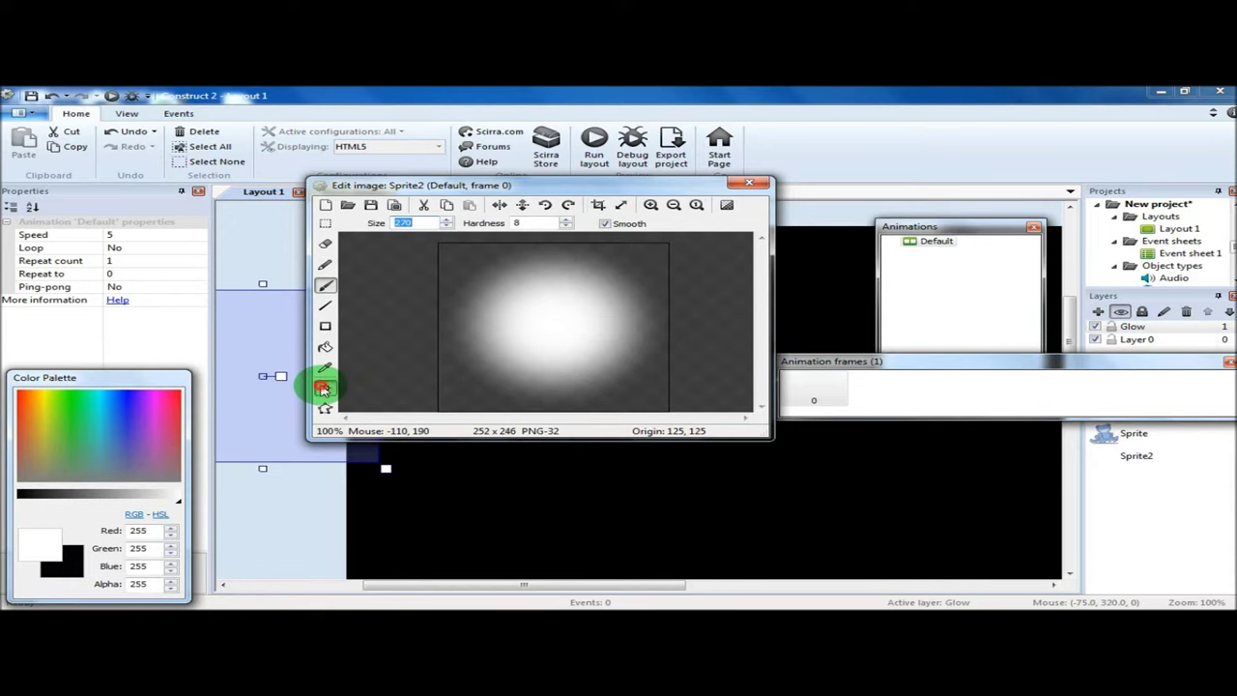
left_click(553, 328)
left_click(779, 520)
right_click(766, 512)
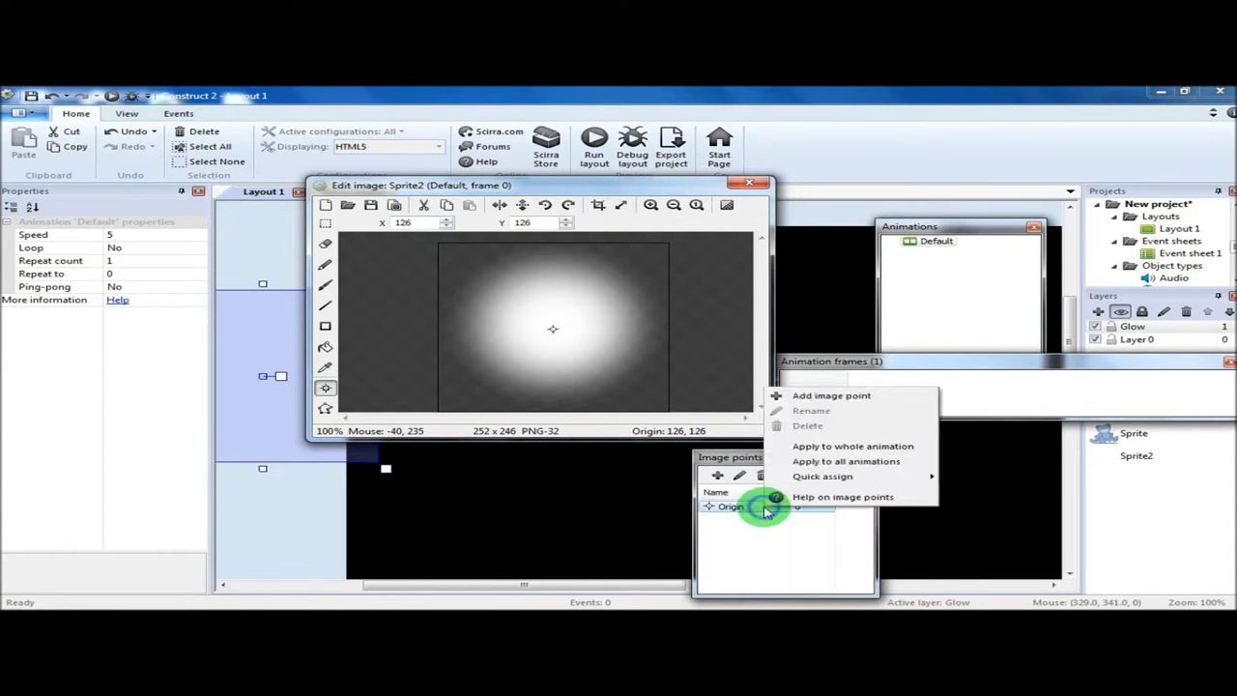
mouse_move(822, 476)
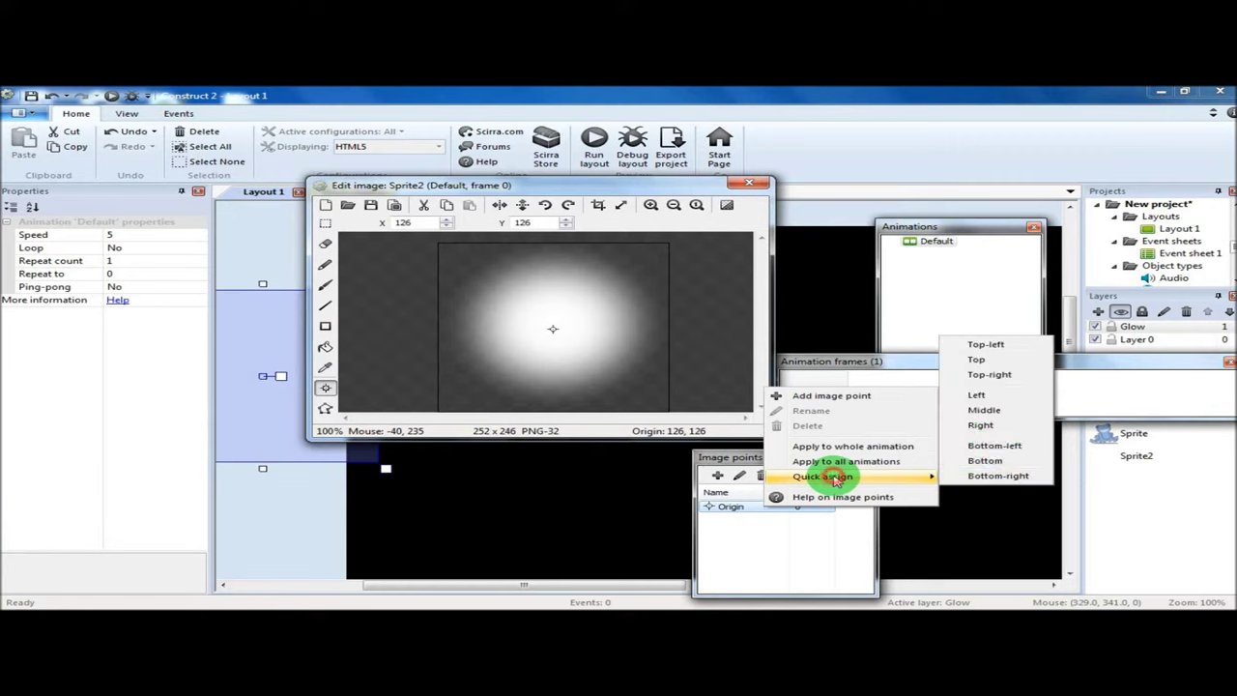
left_click(996, 409)
left_click(750, 183)
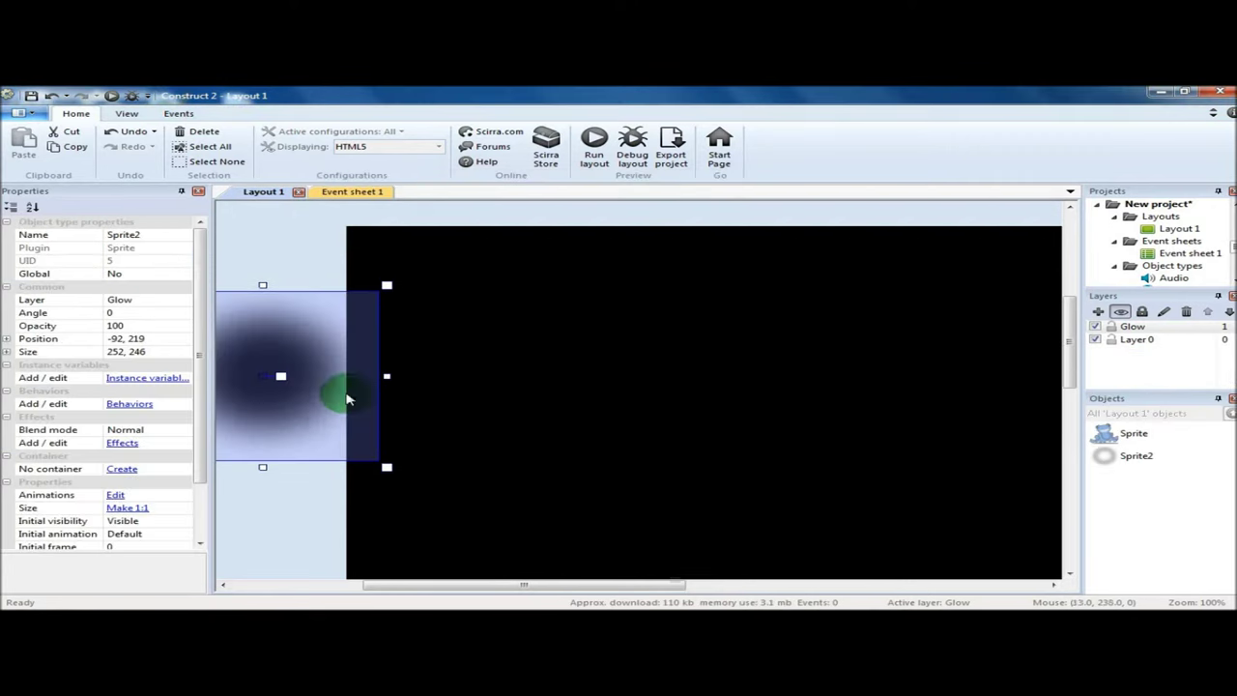
- Shift the glow sprite slightly to about -66, 232 and set its blend mode to Destination out
left_click_drag(288, 408, 314, 419)
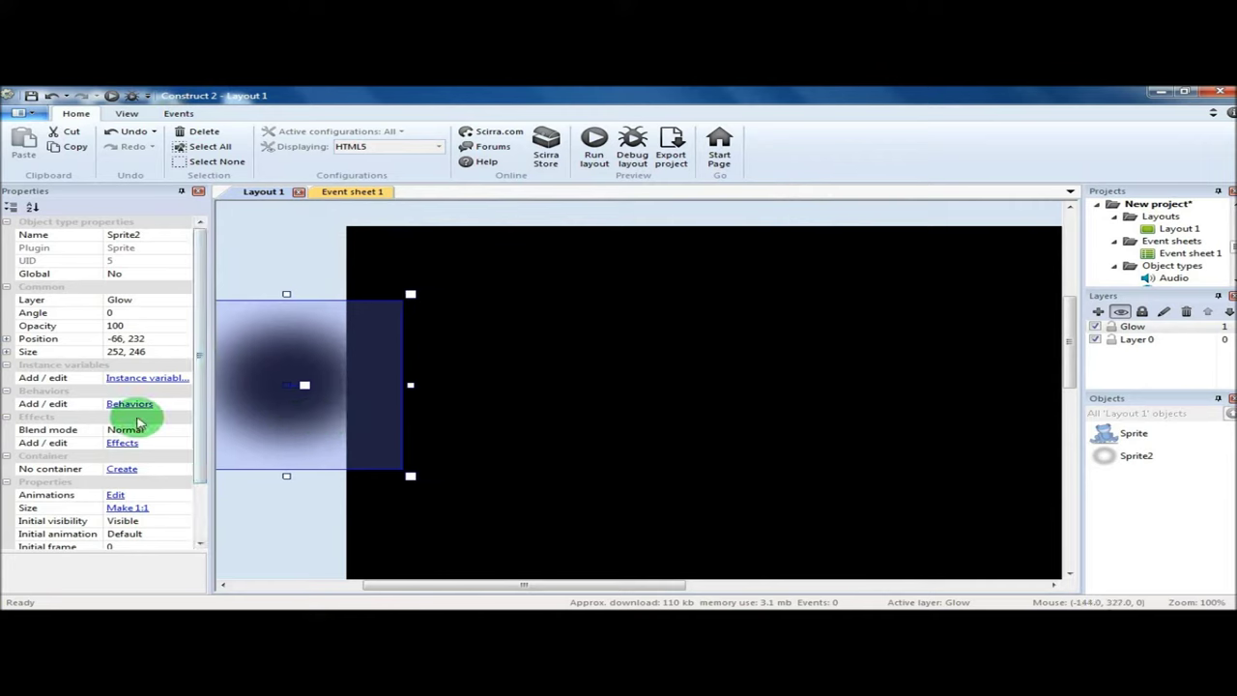
left_click(164, 432)
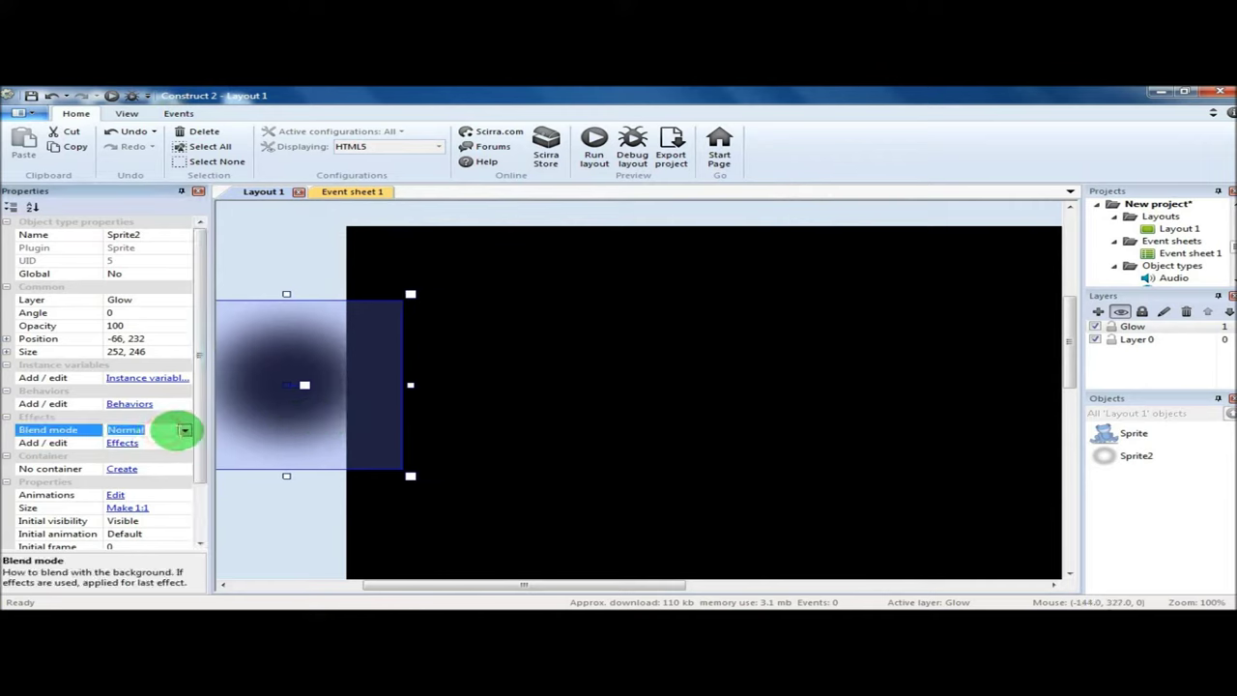
left_click(182, 429)
left_click(171, 527)
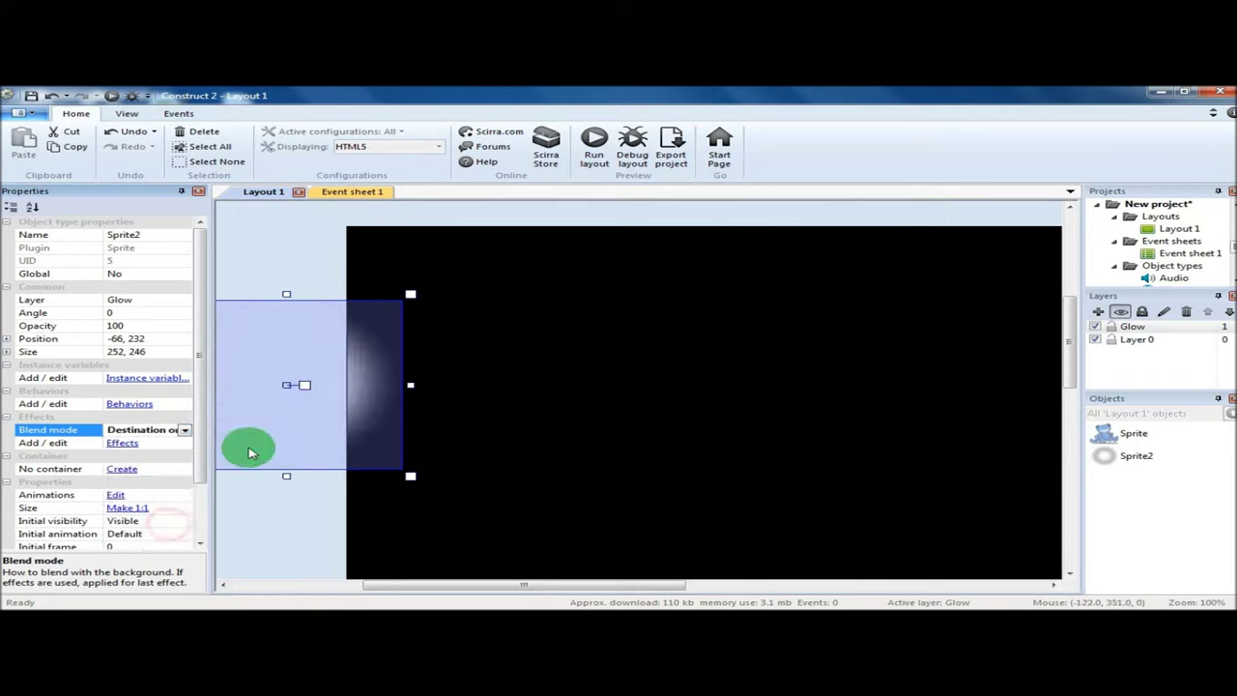
- Enlarge the glow sprite proportionally to about 505 x 493 and centre it over the frog at about 320, 236
left_click_drag(249, 439, 408, 320)
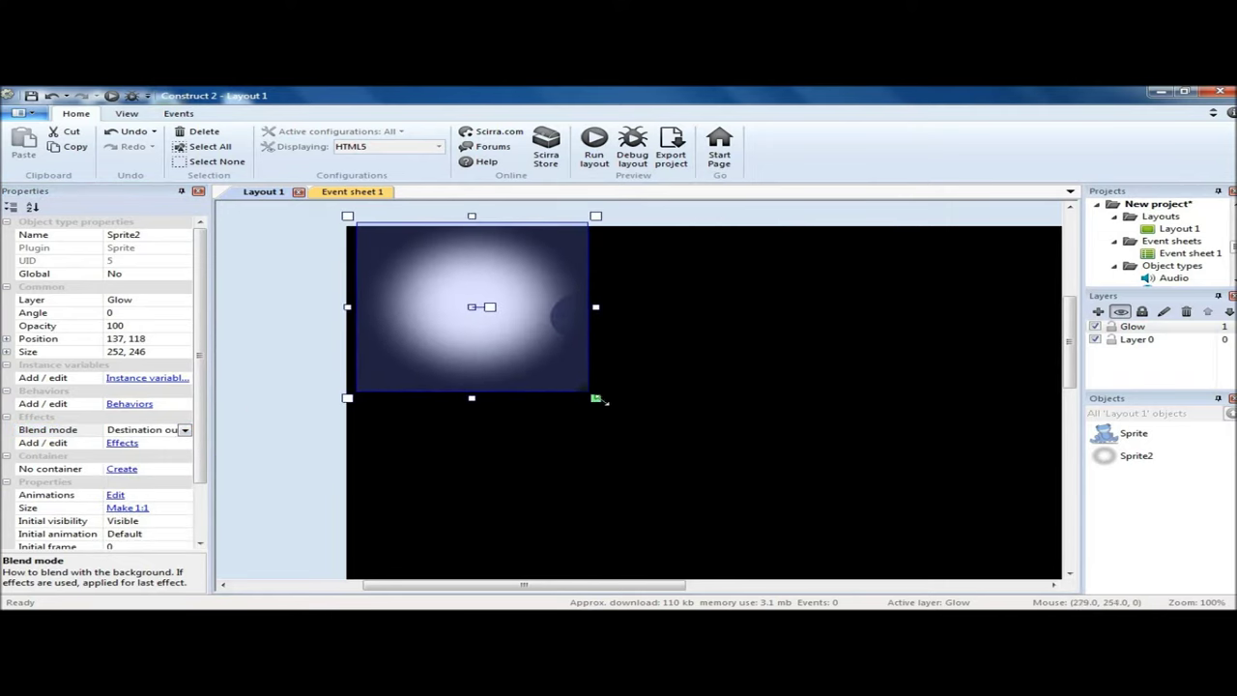
left_click_drag(597, 398, 773, 504, "shift")
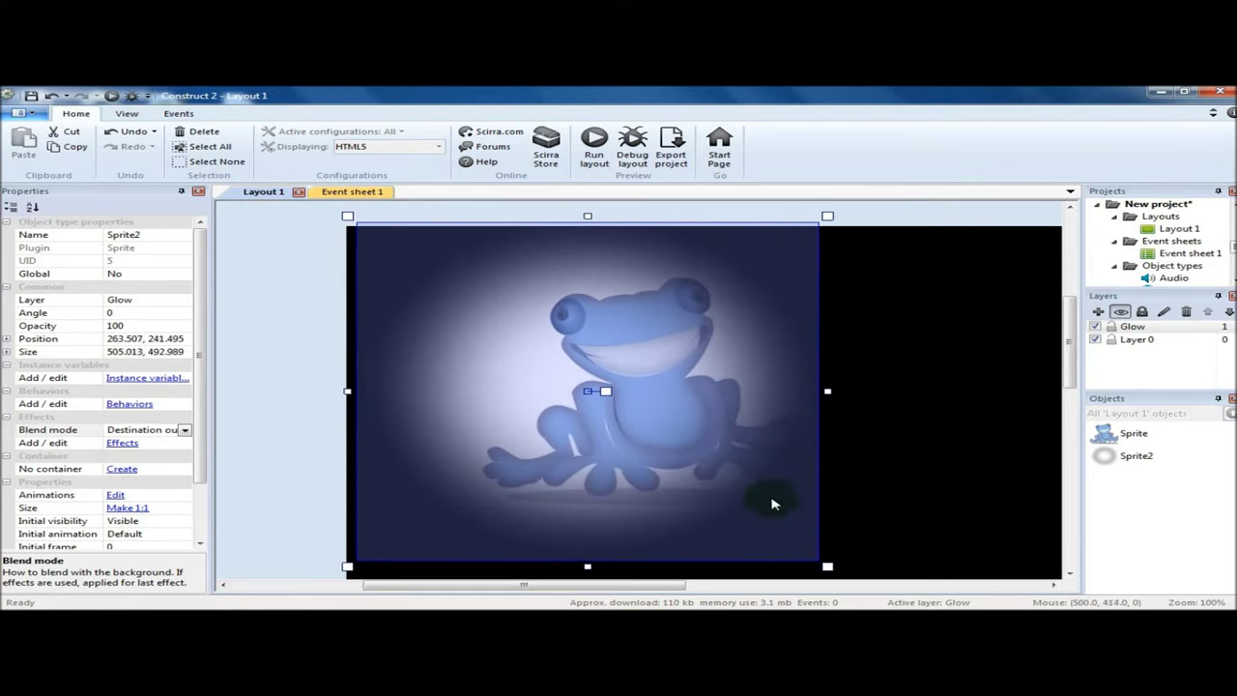
left_click_drag(658, 458, 710, 456)
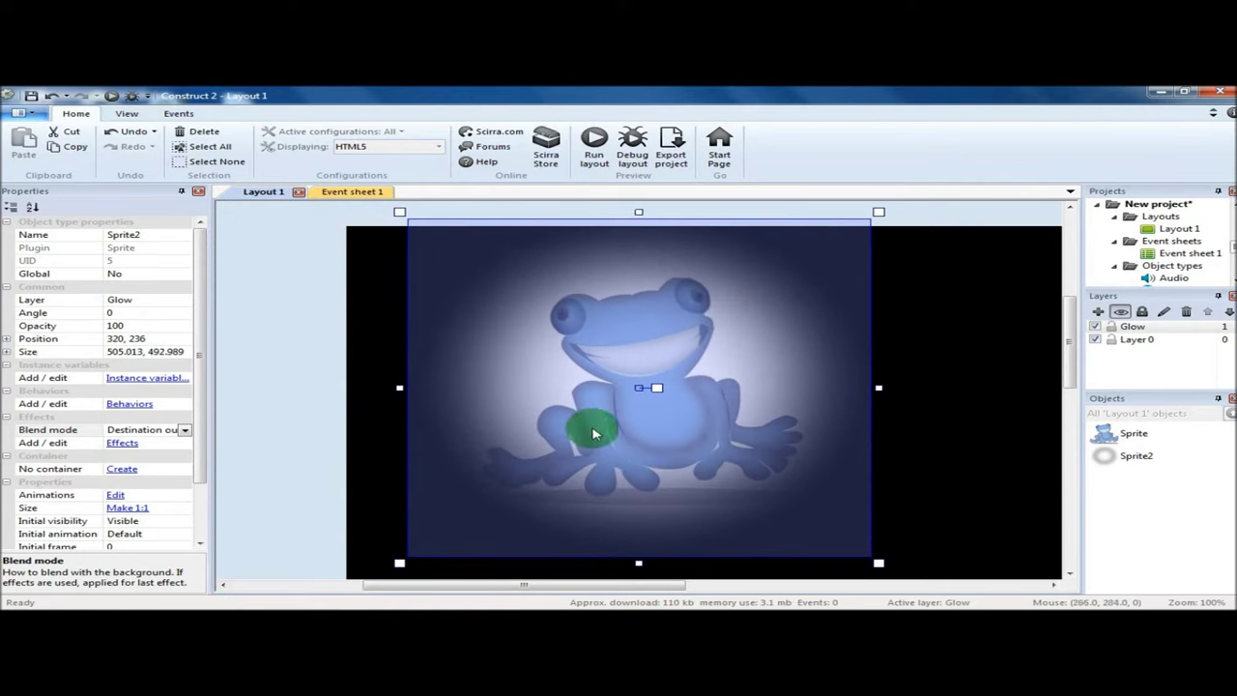
- Clone the glow sprite as a new object type and place the copy beside the layout's left edge
right_click(574, 367)
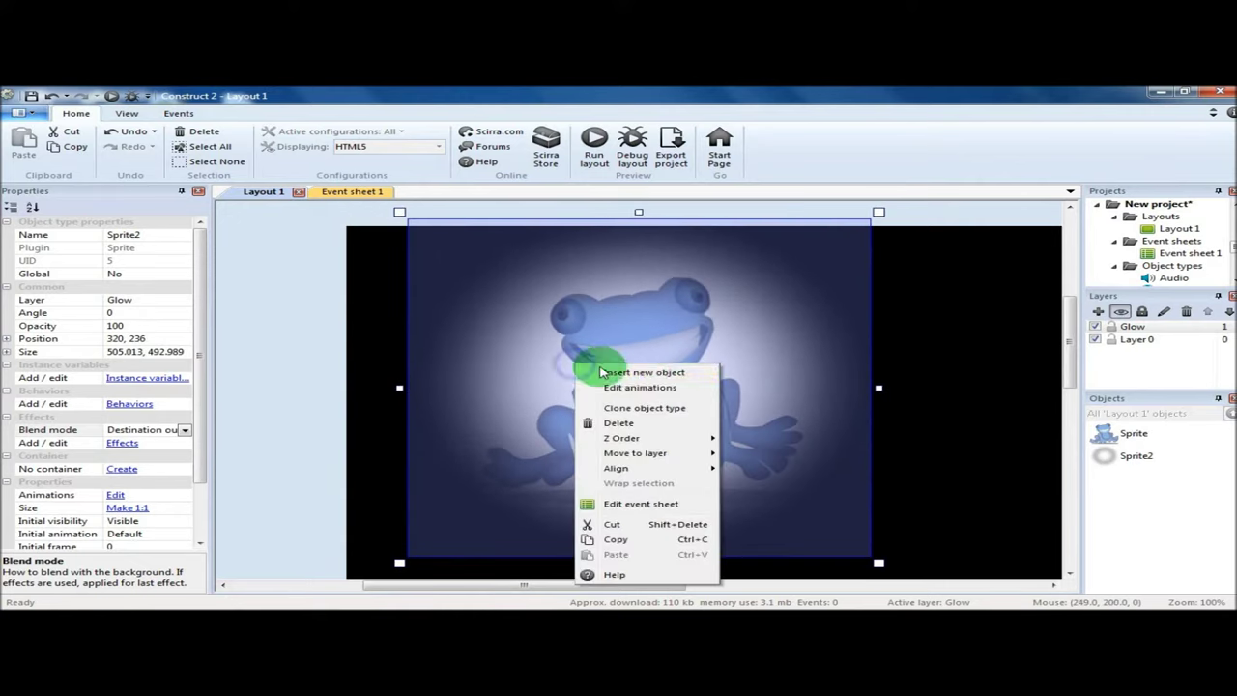
left_click(674, 406)
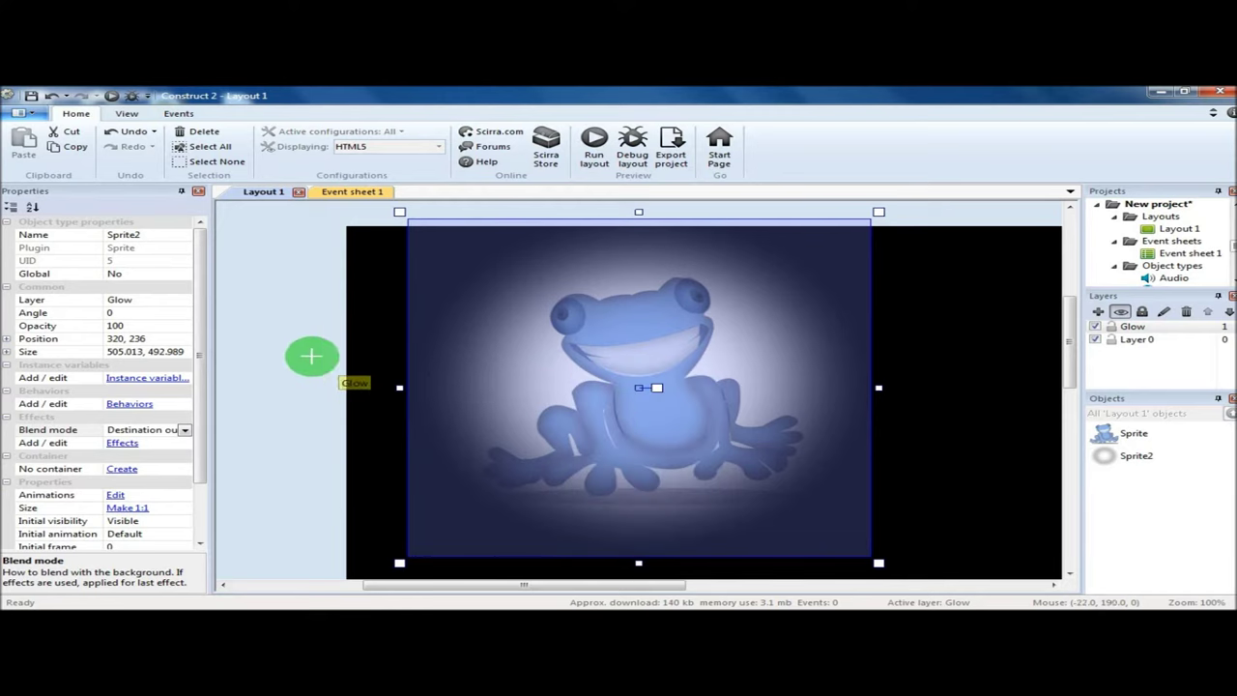
left_click(255, 369)
- Enlarge the cloned glow sprite by its corners, move it back toward the area outside the layout's left edge, and deselect it
left_click_drag(378, 279, 464, 213)
left_click_drag(464, 460, 613, 572)
left_click_drag(426, 466, 246, 434)
left_click(483, 210)
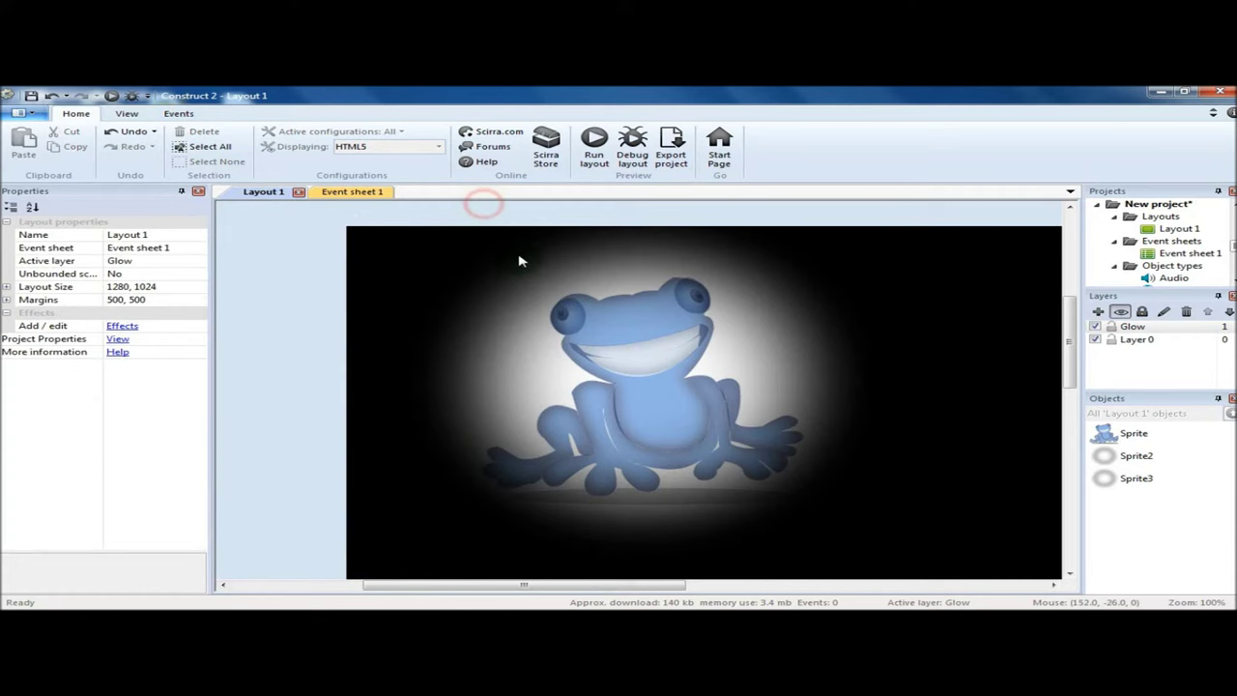
- Set the initial visibility of the glow sprite over the frog to Invisible
left_click(592, 377)
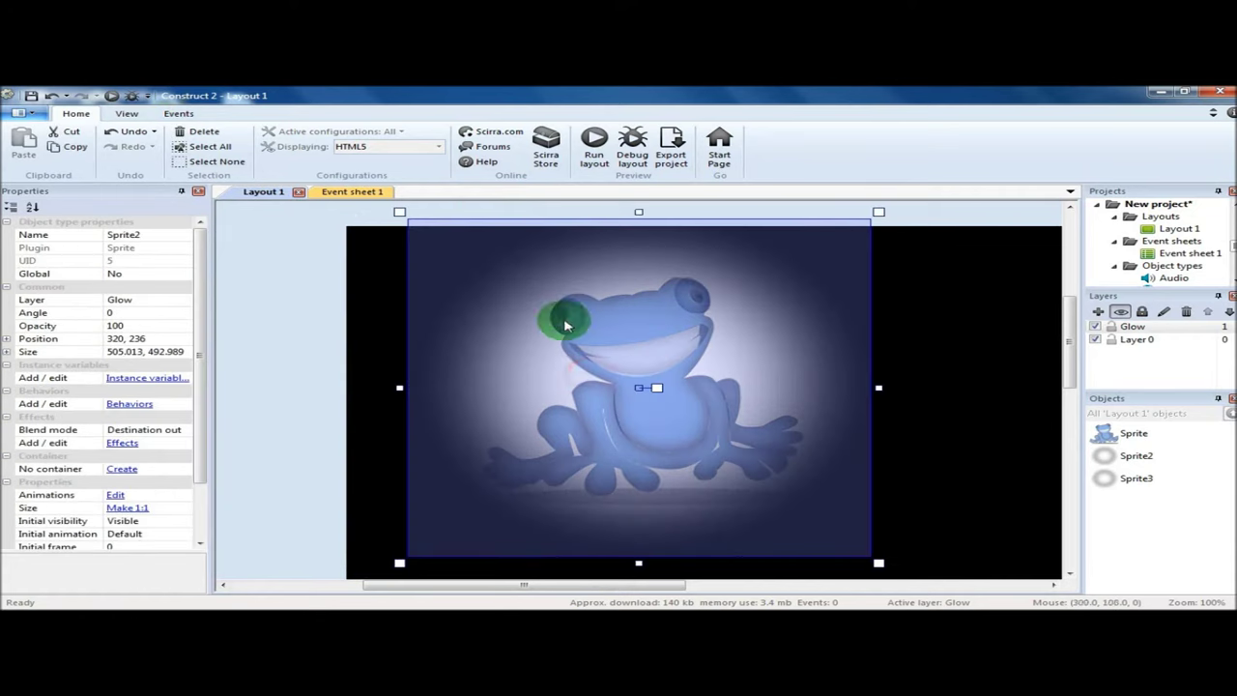
scroll(193, 425, "down", 3)
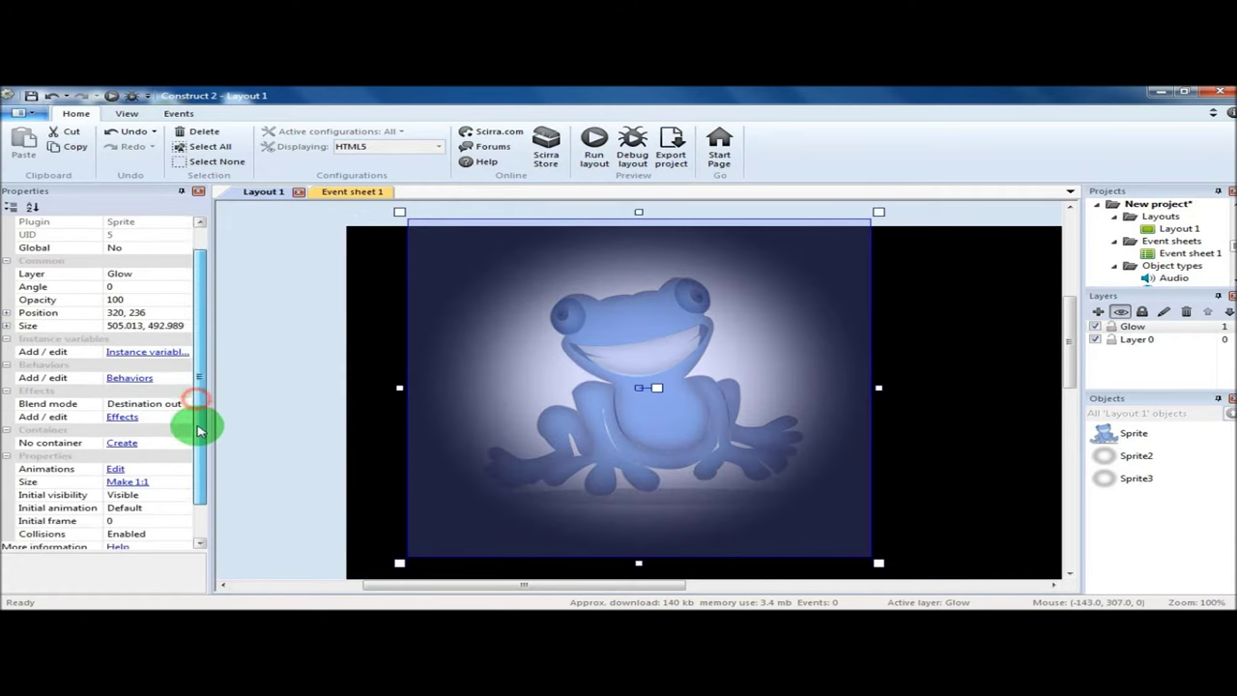
left_click(150, 456)
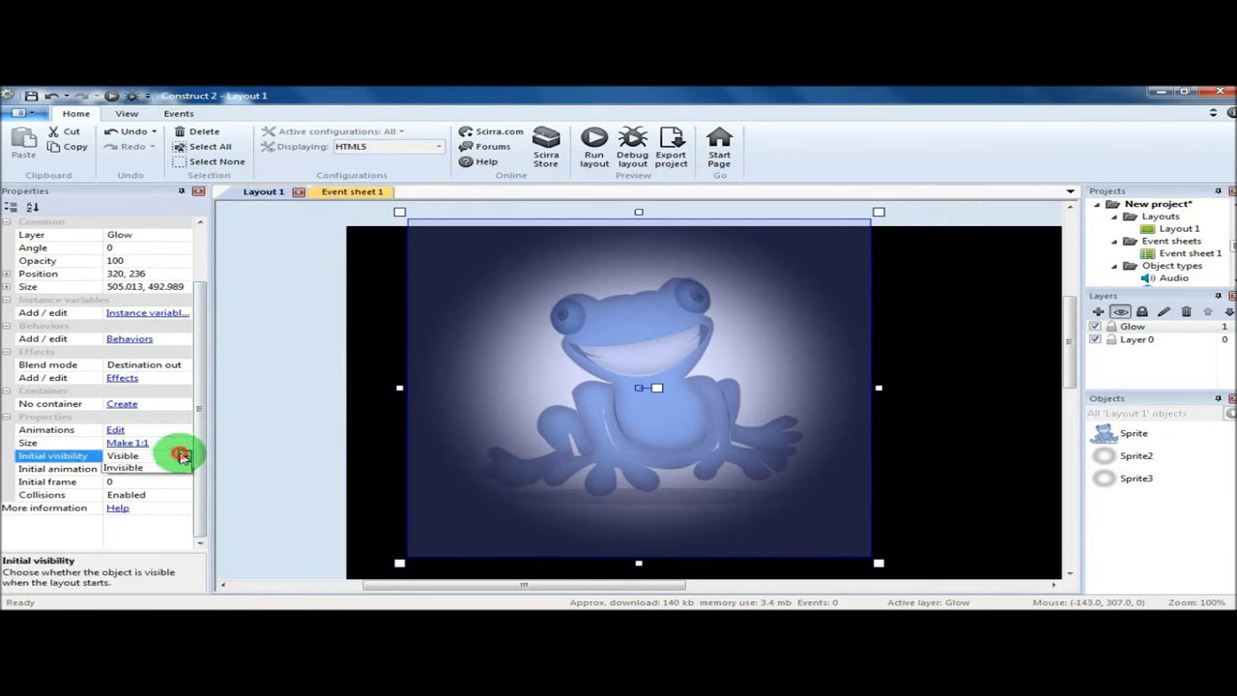
left_click(183, 456)
left_click(172, 481)
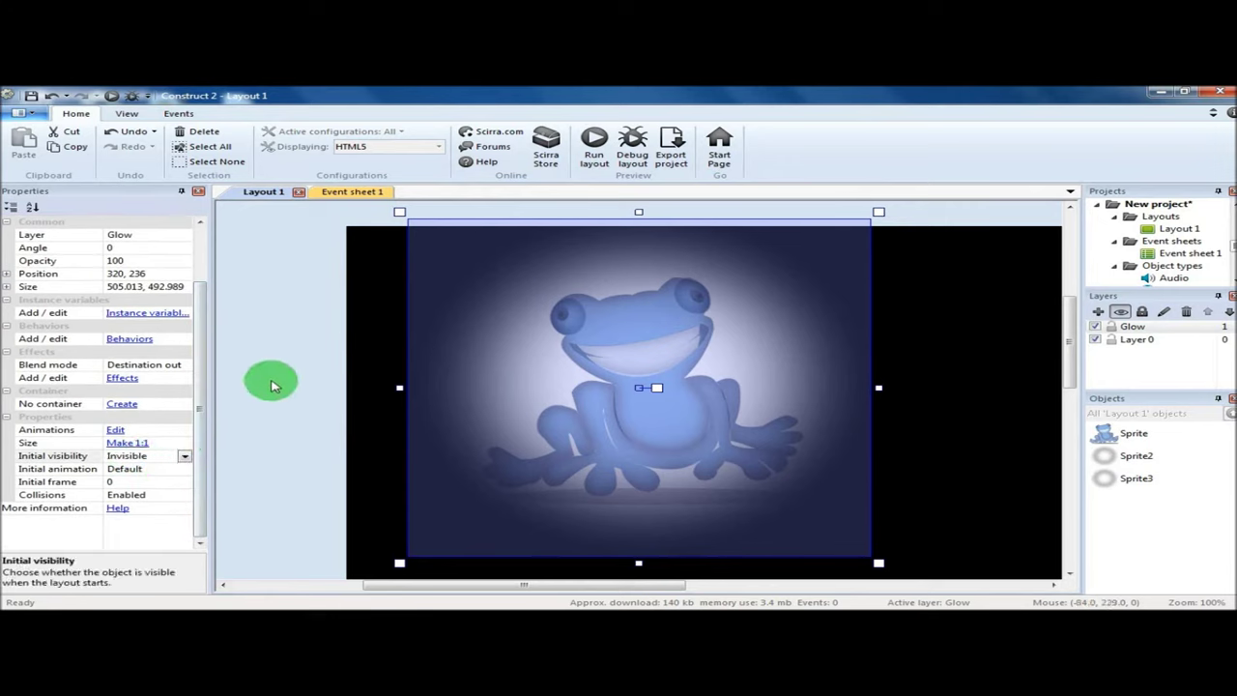
left_click_drag(201, 353, 199, 270)
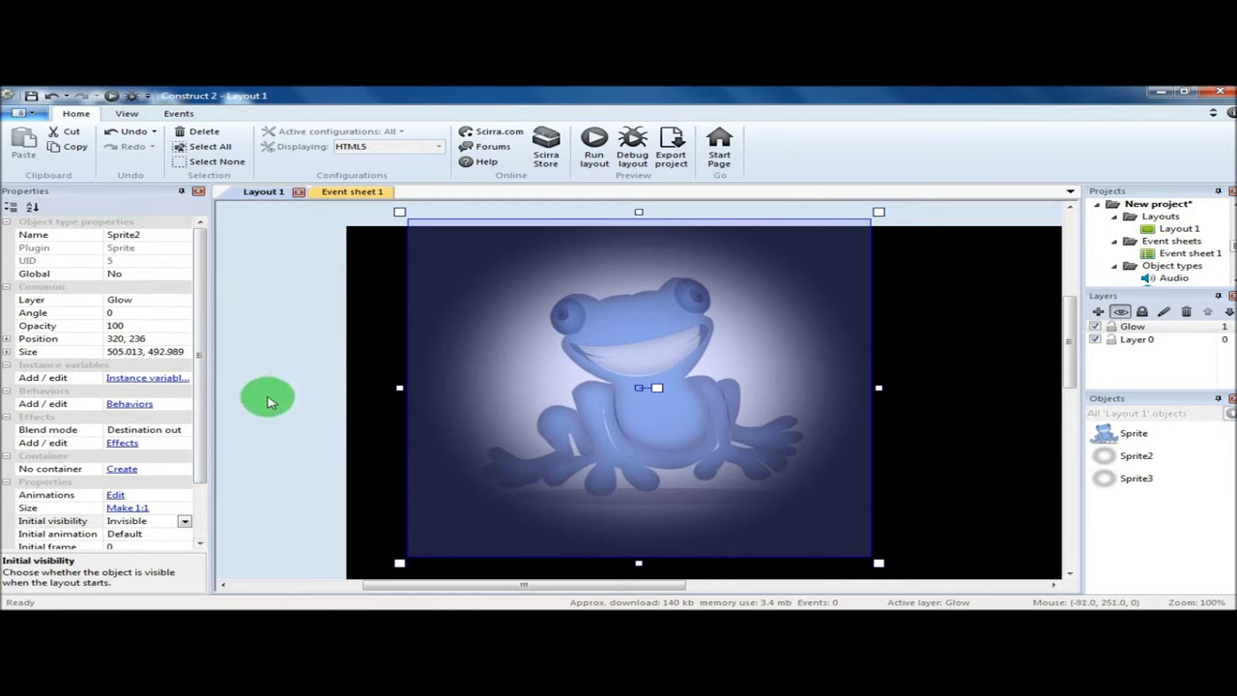
- Add the Bullet behavior to the cloned glow sprite outside the layout's left edge, then deselect the sprite
left_click(260, 395)
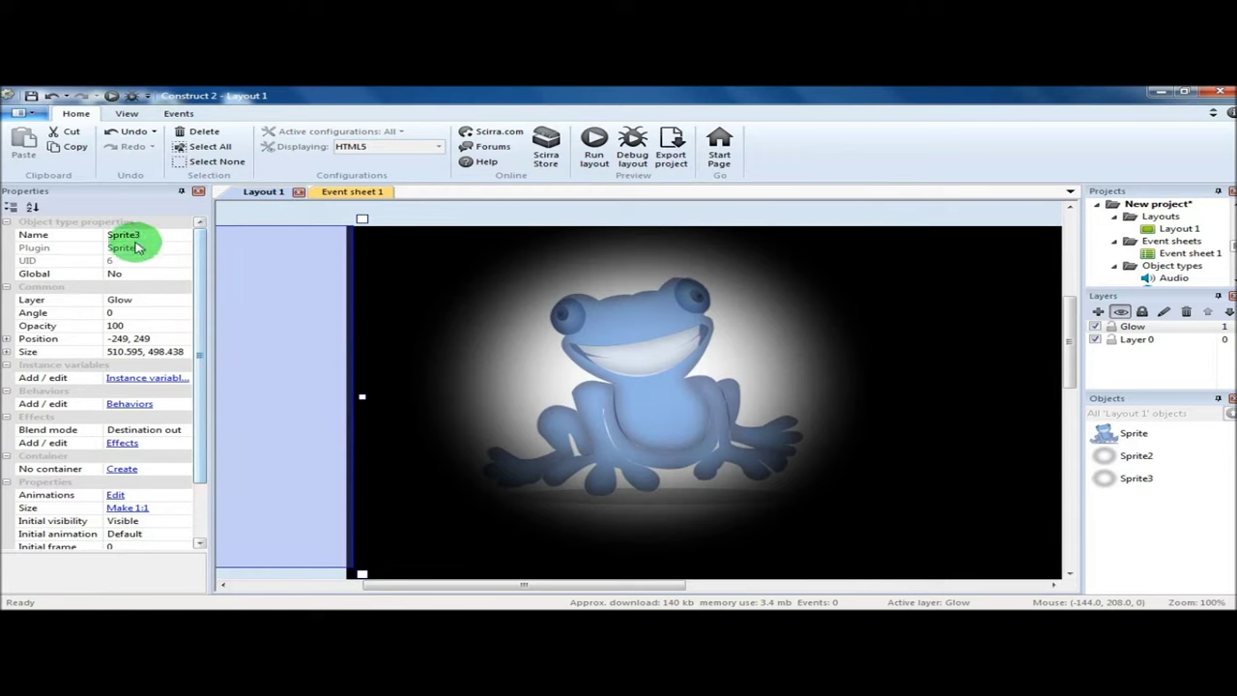
left_click_drag(199, 277, 205, 336)
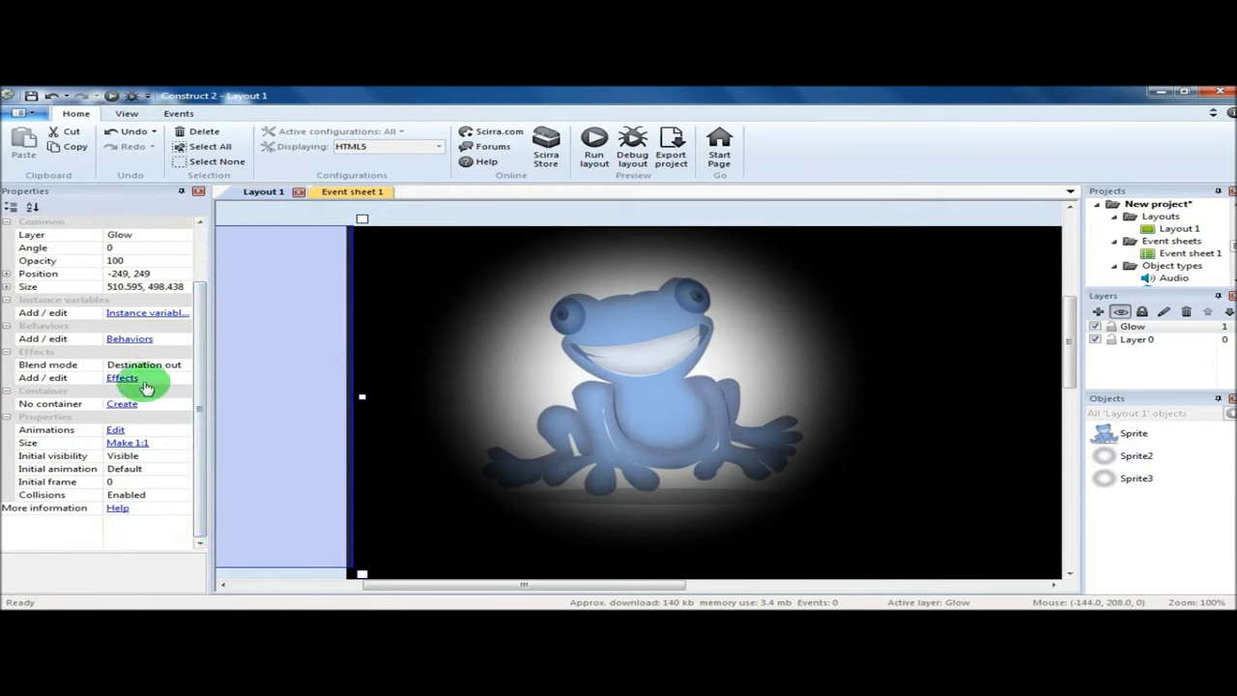
left_click(146, 342)
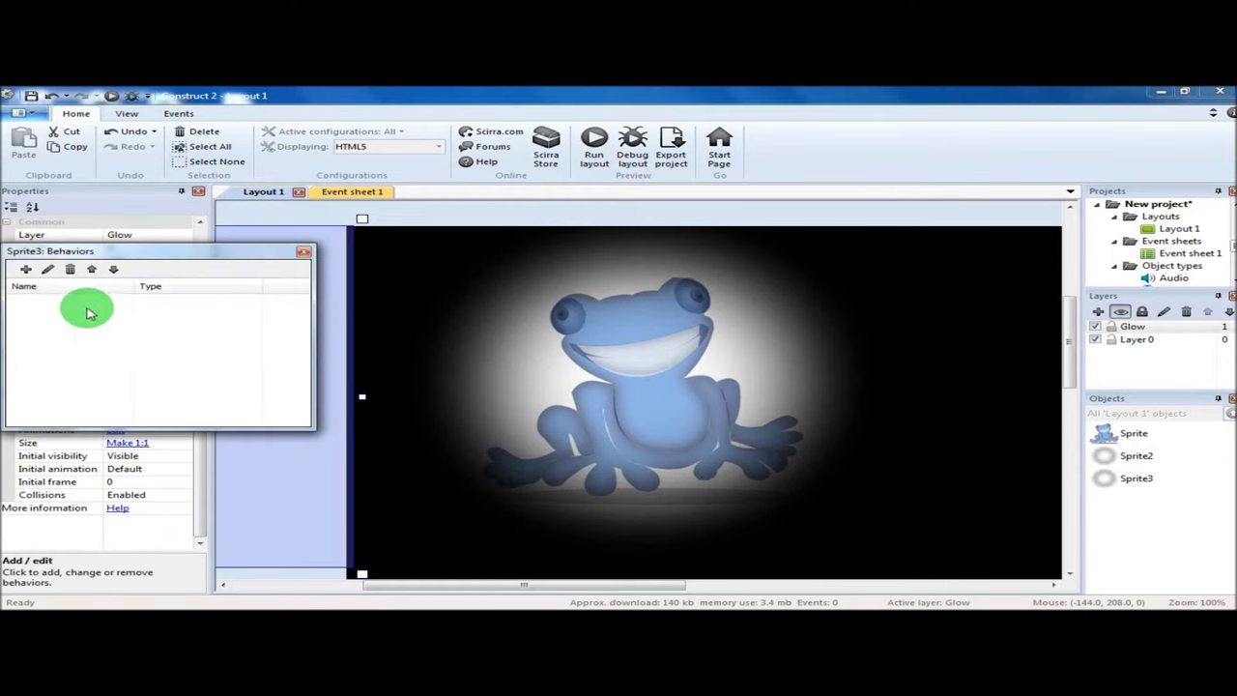
left_click(26, 271)
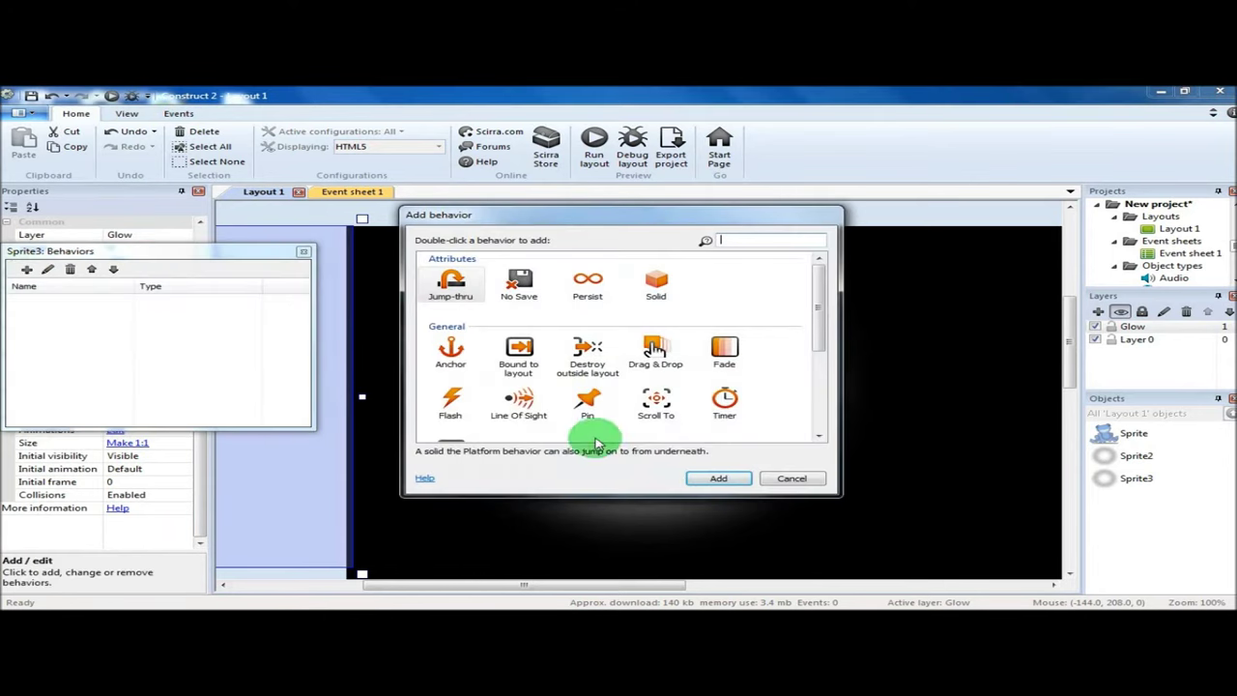
left_click_drag(808, 287, 808, 367)
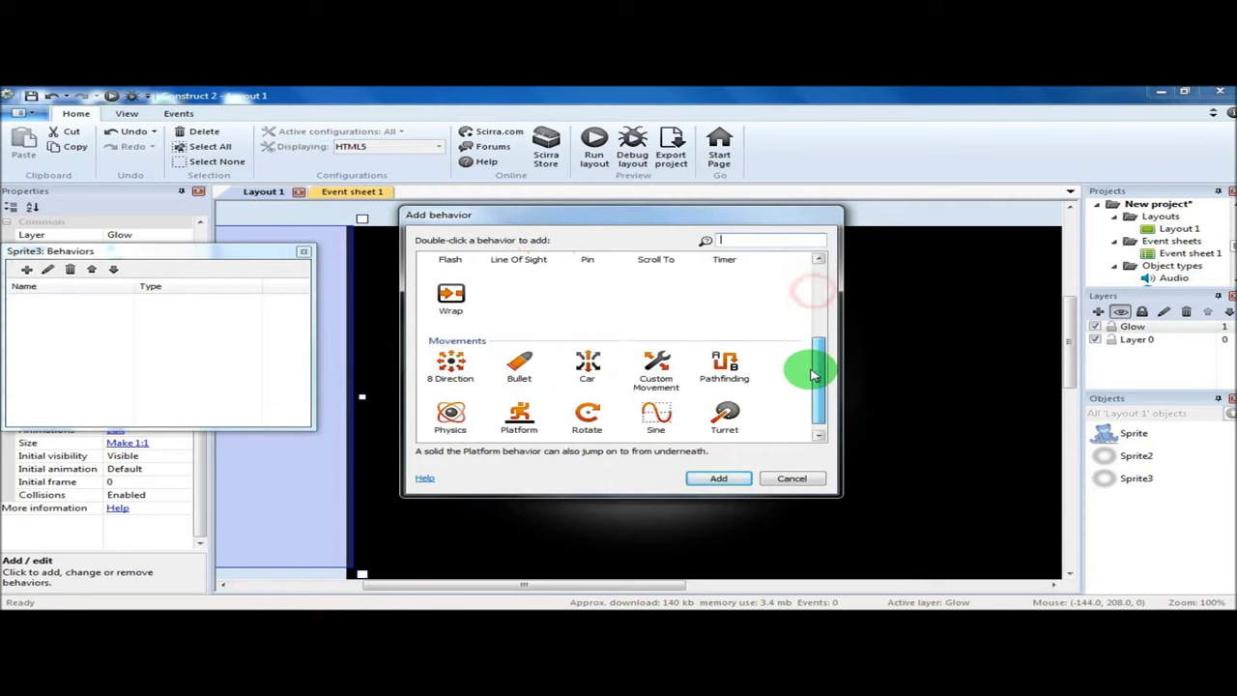
left_click(520, 352)
double_click(519, 352)
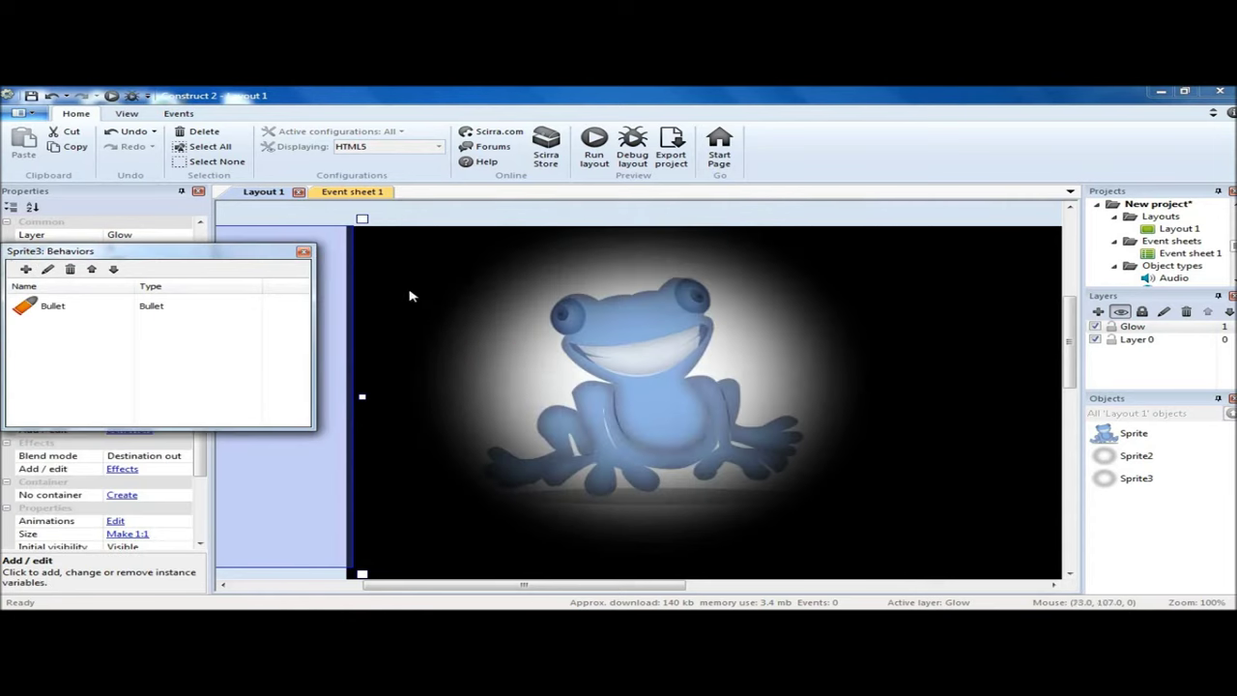
left_click(304, 252)
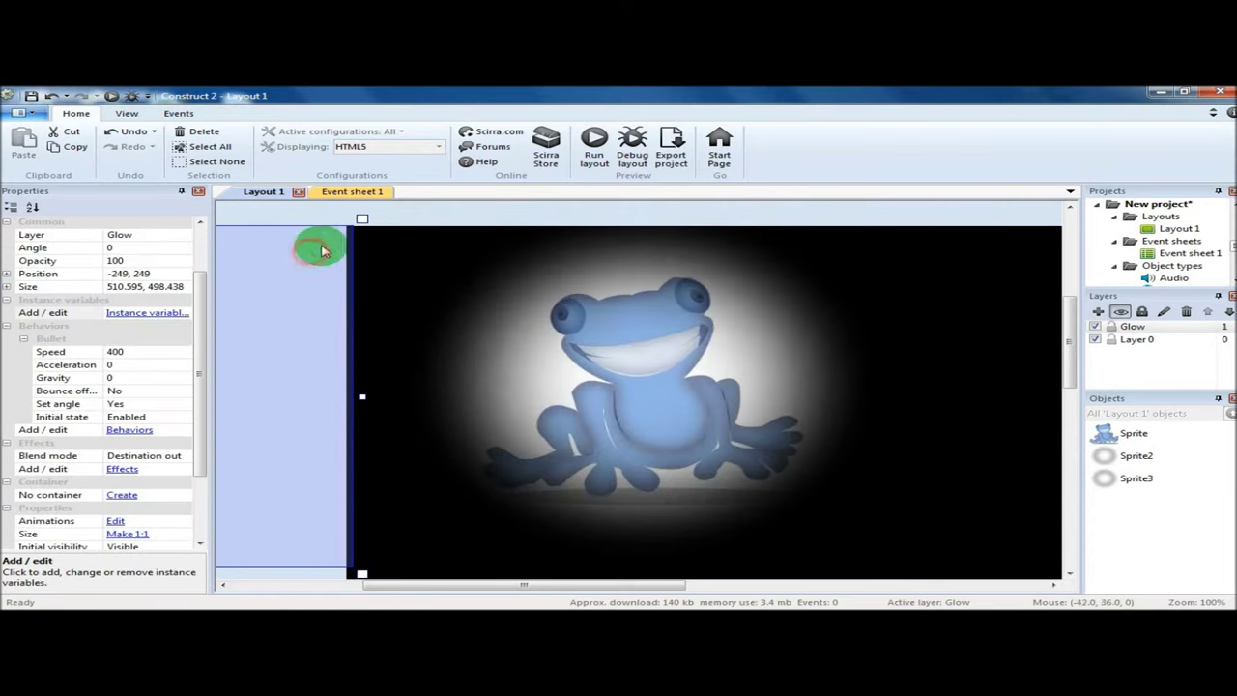
left_click(440, 213)
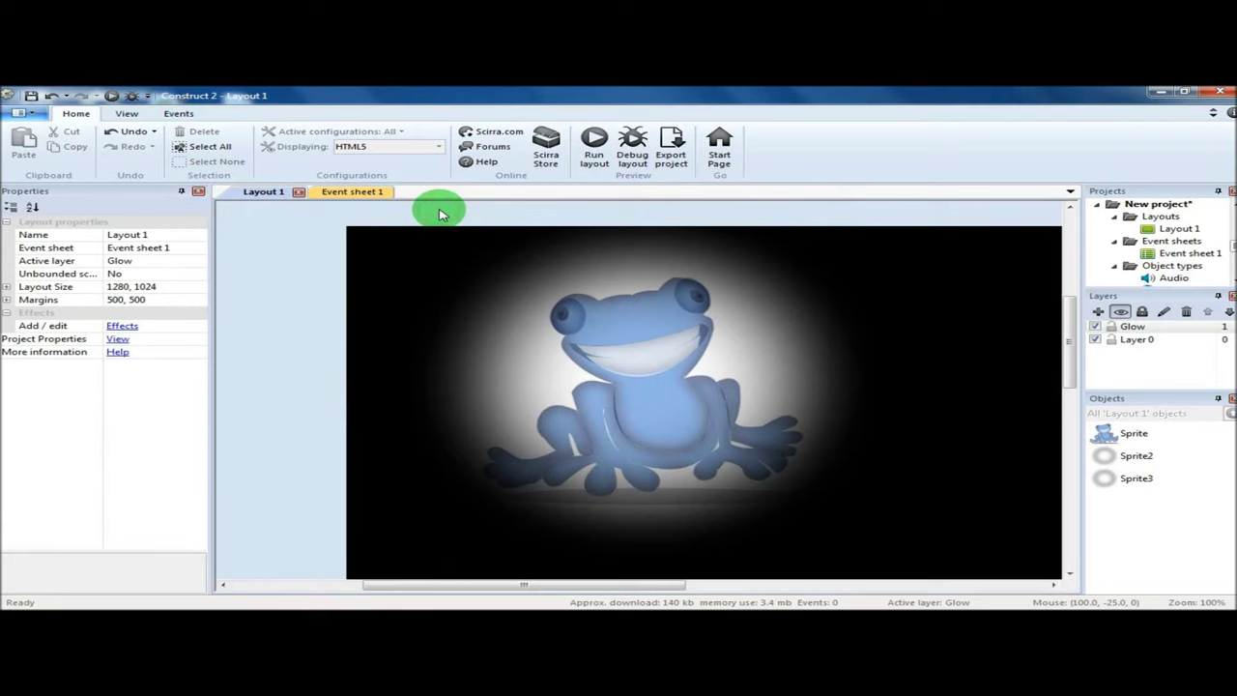
- Add a second layout to the project together with its own event sheet
right_click(1172, 218)
left_click(1121, 223)
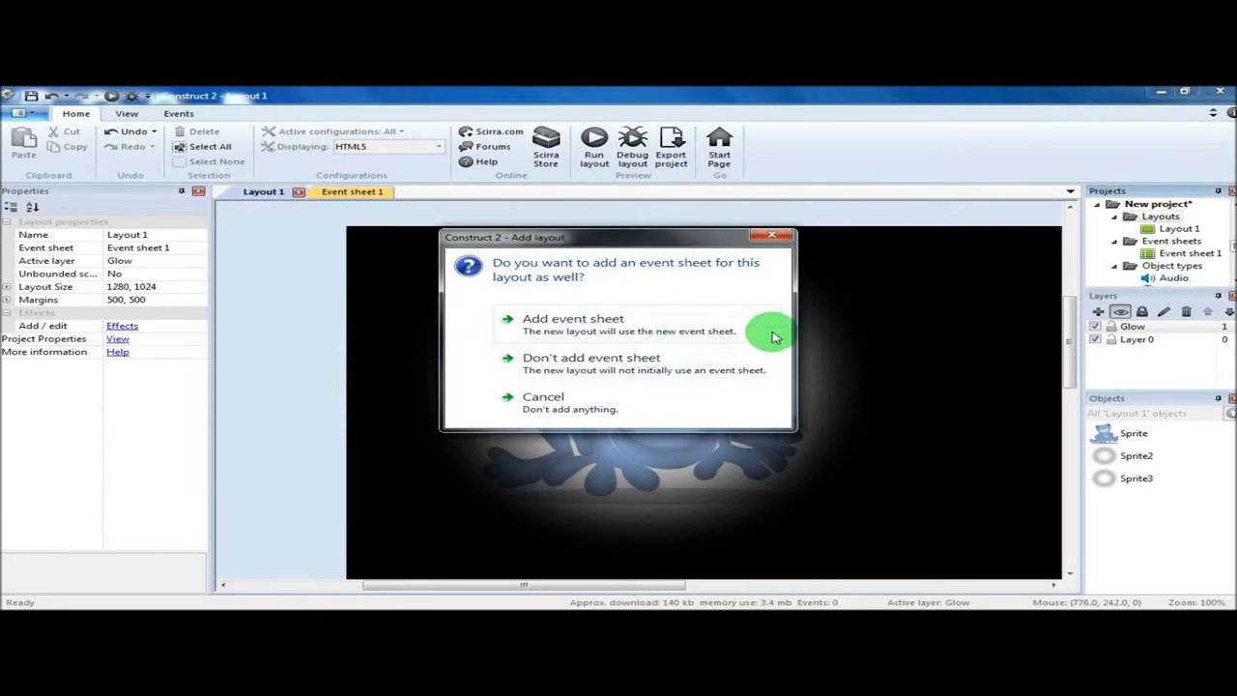
left_click(573, 319)
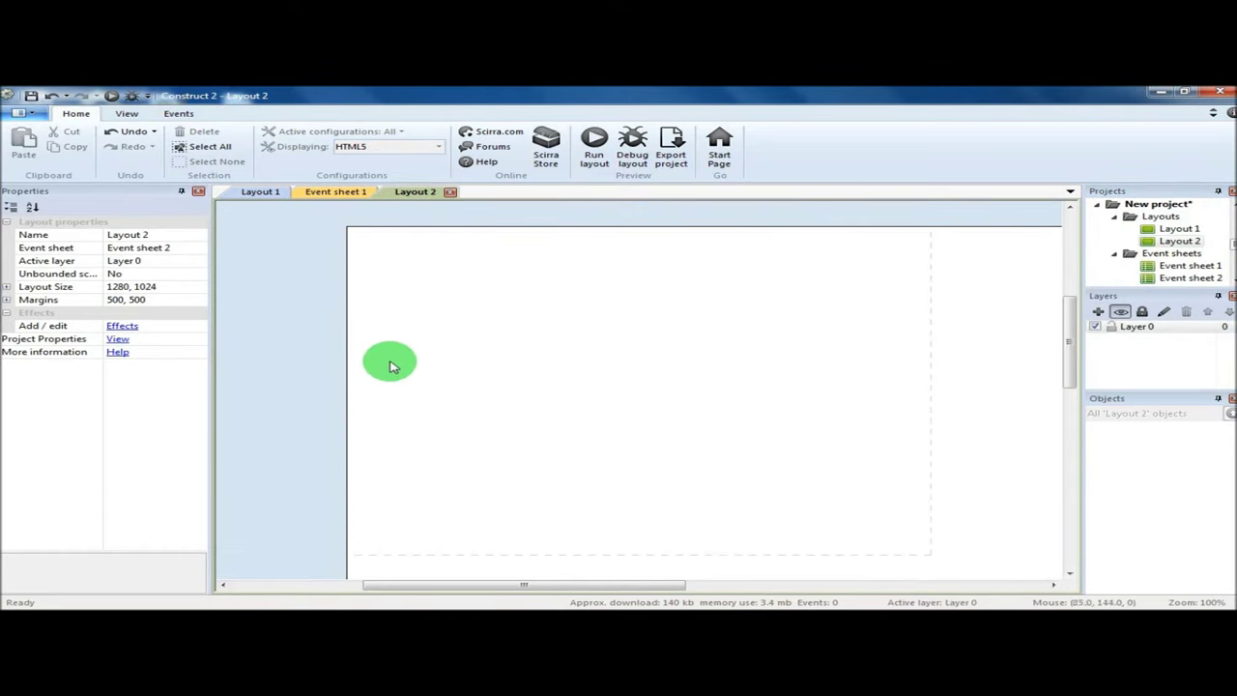
- Insert a new Sprite object in the upper part of Layout 2
right_click(524, 362)
left_click(528, 363)
left_click(608, 390)
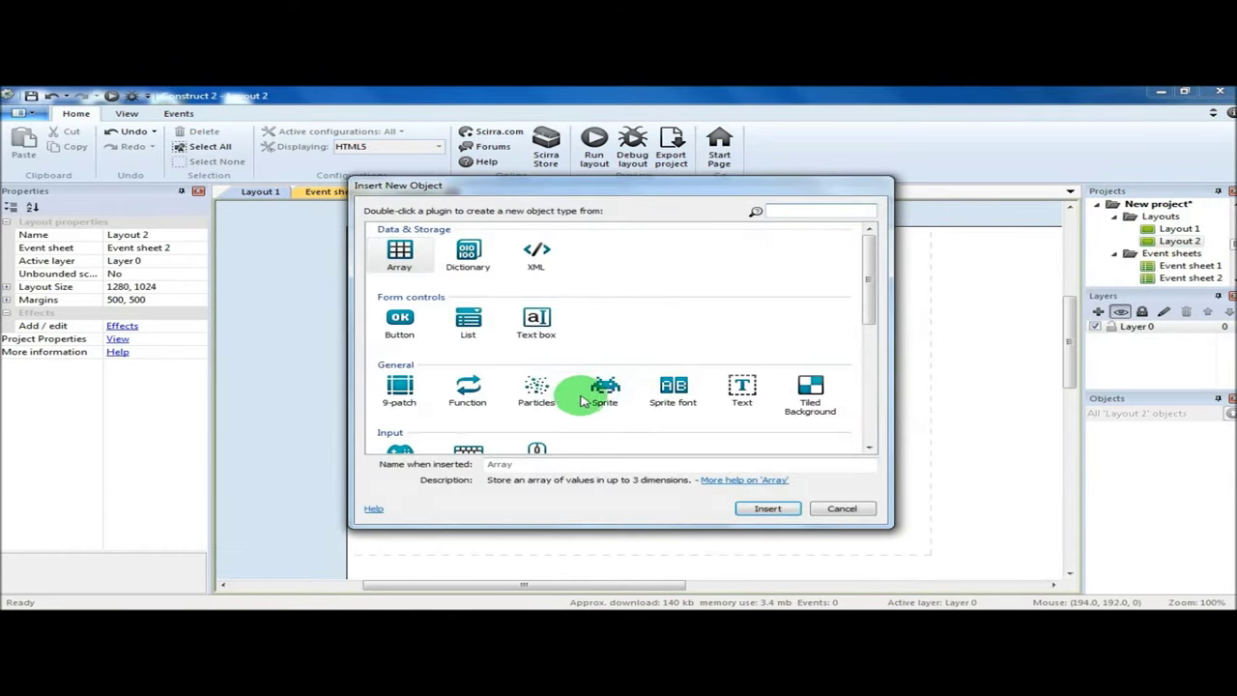
double_click(608, 389)
left_click(585, 348)
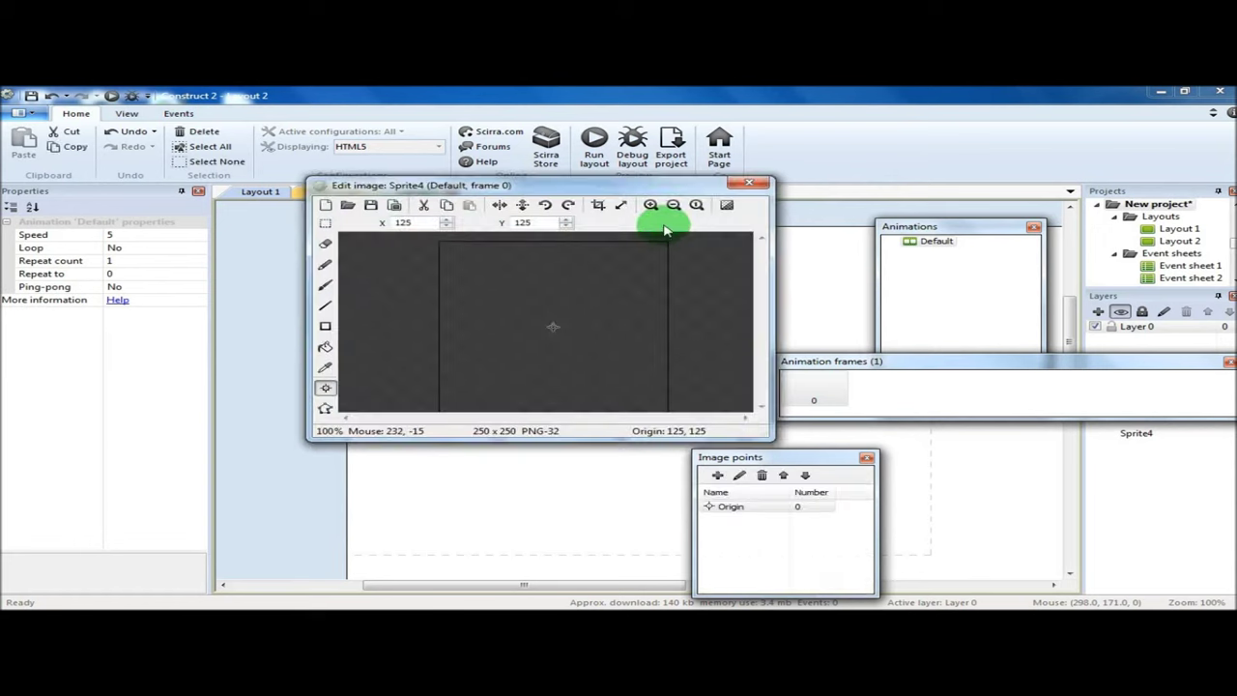
- Load the edu.Game logo image into the new sprite's frame and crop away its transparent edges
left_click(727, 206)
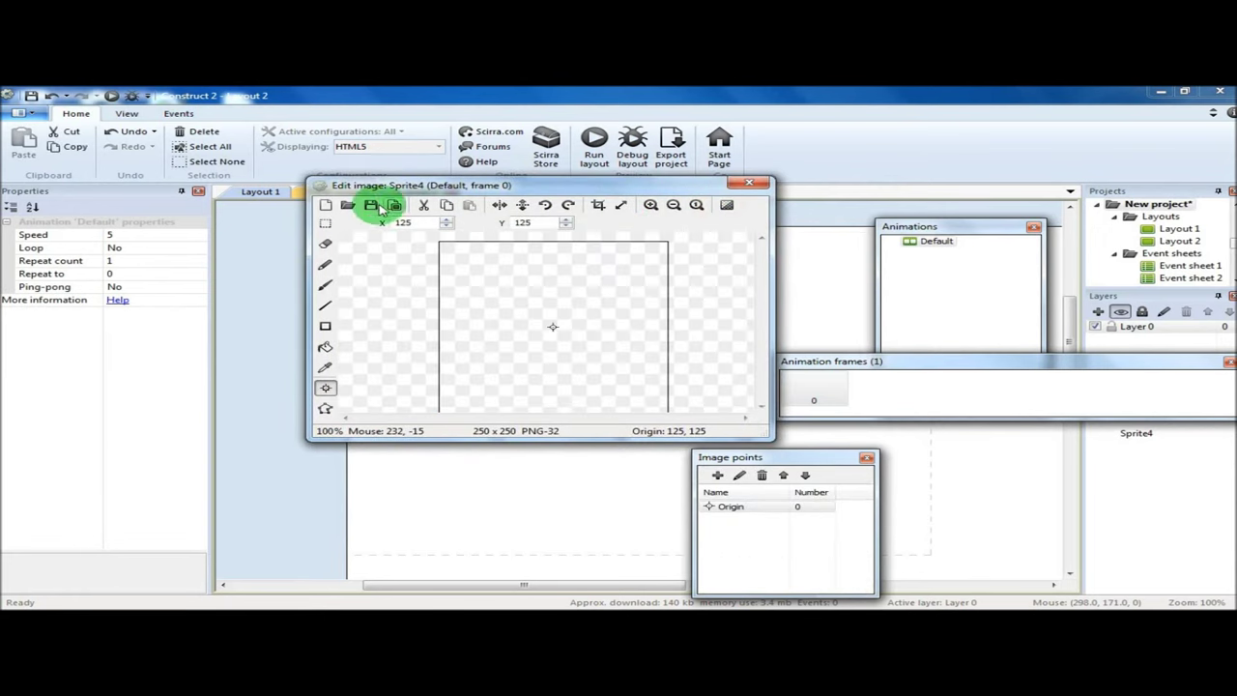
left_click(349, 204)
double_click(229, 235)
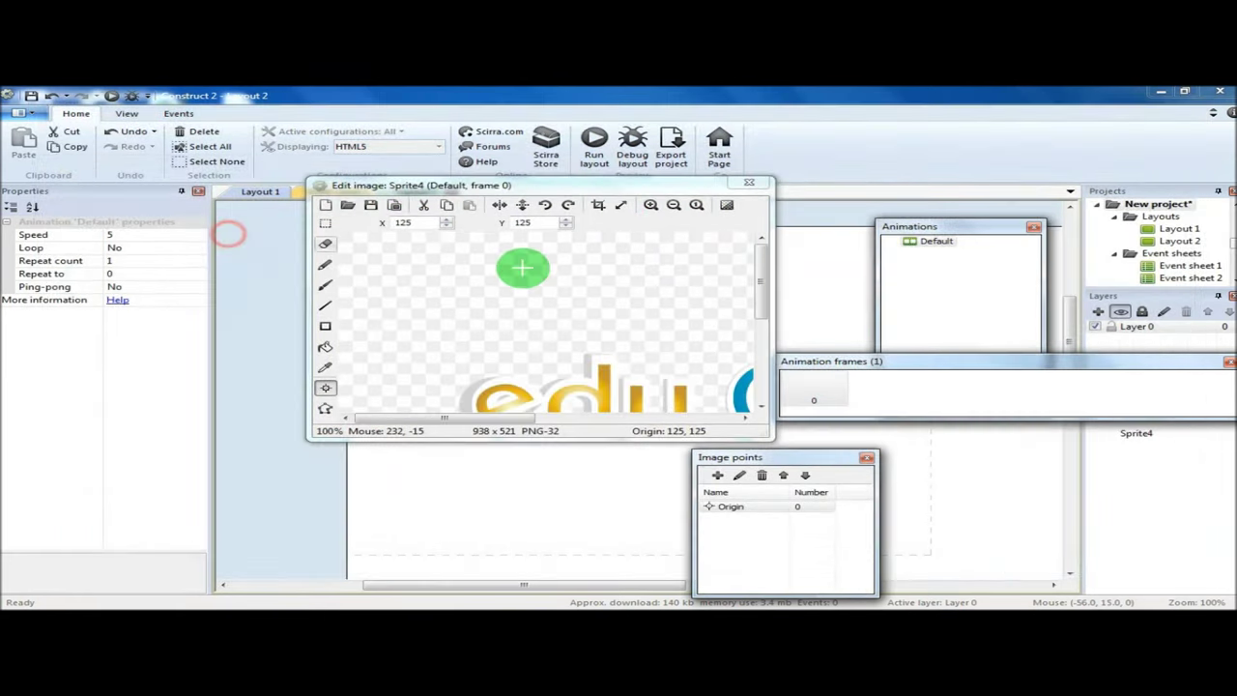
left_click(599, 205)
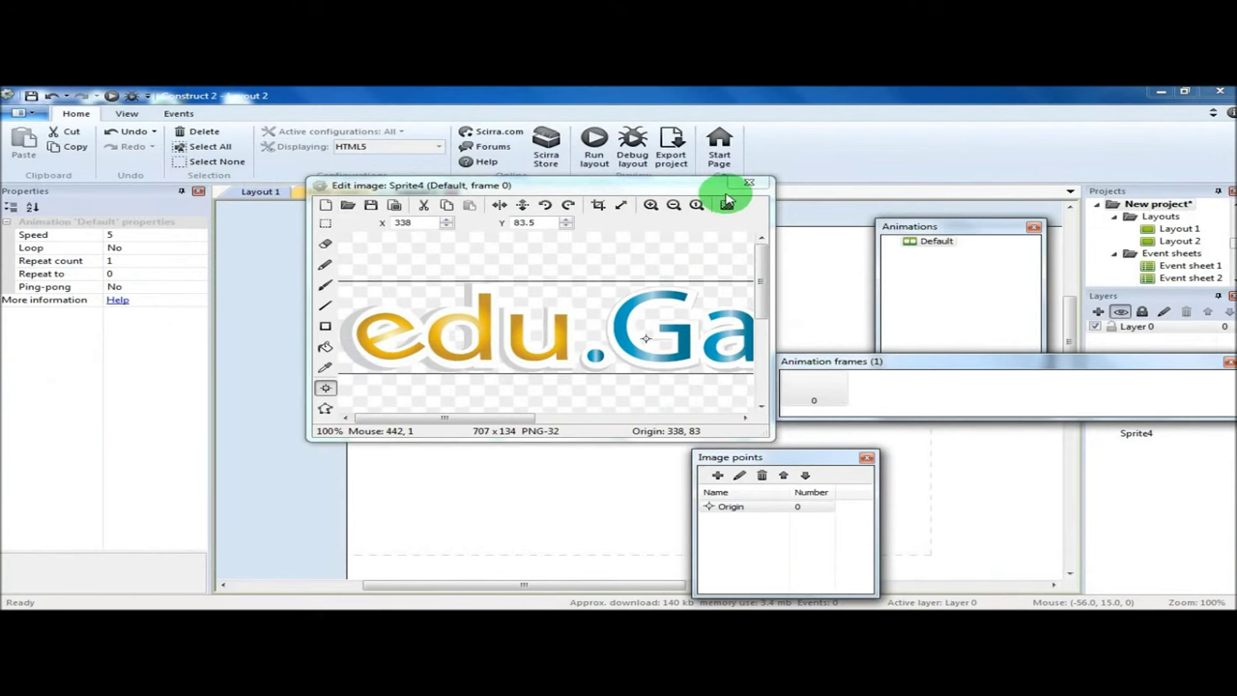
left_click(752, 186)
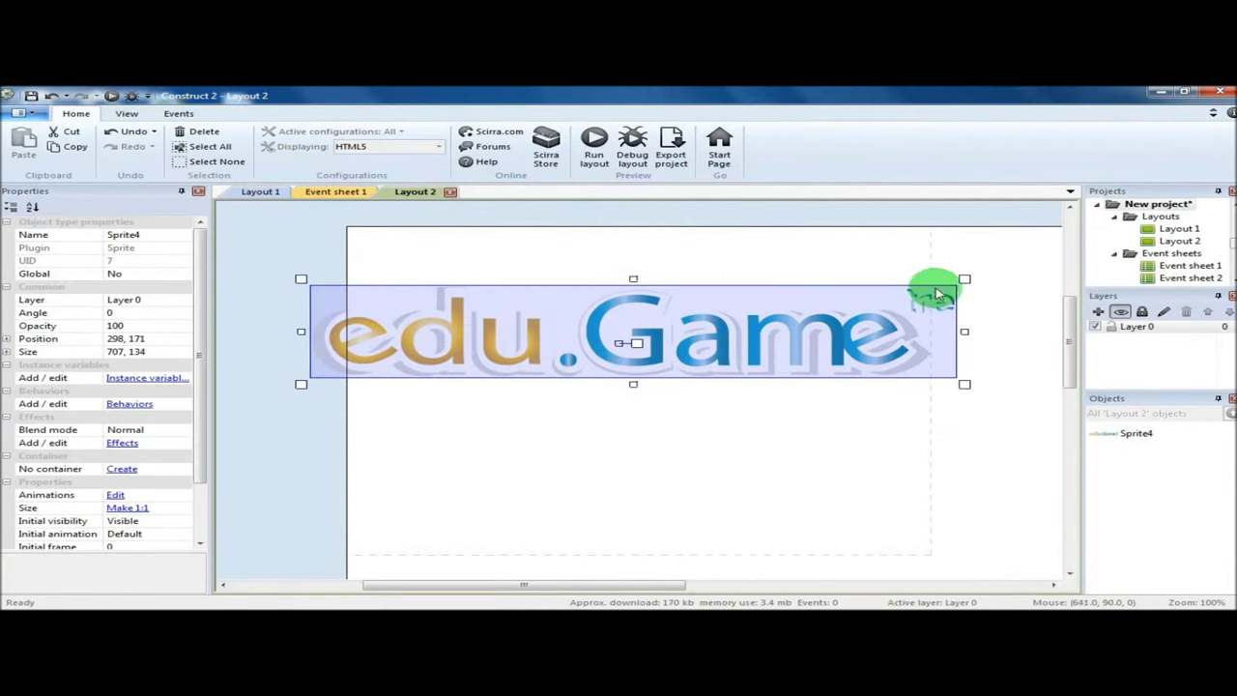
- Shrink the edu.Game logo to about 496 x 94 and move it to the middle of the dashed window area
left_click_drag(298, 278, 495, 309)
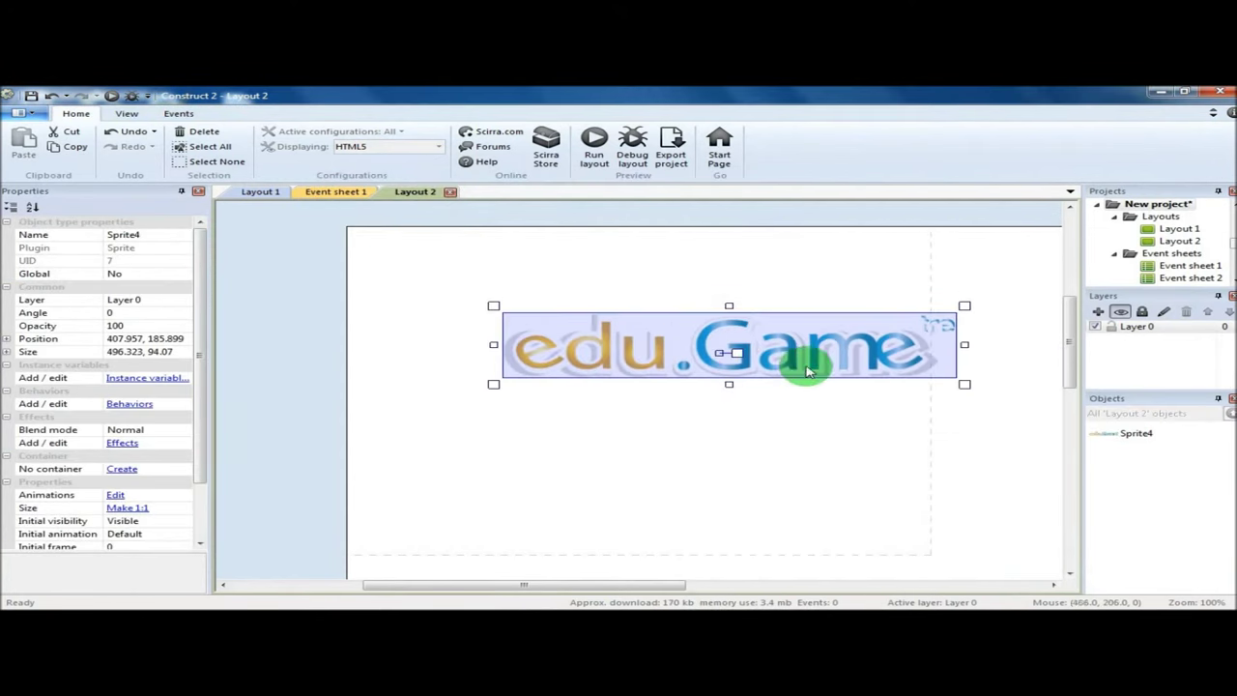
left_click_drag(801, 361, 740, 406)
left_click(687, 241)
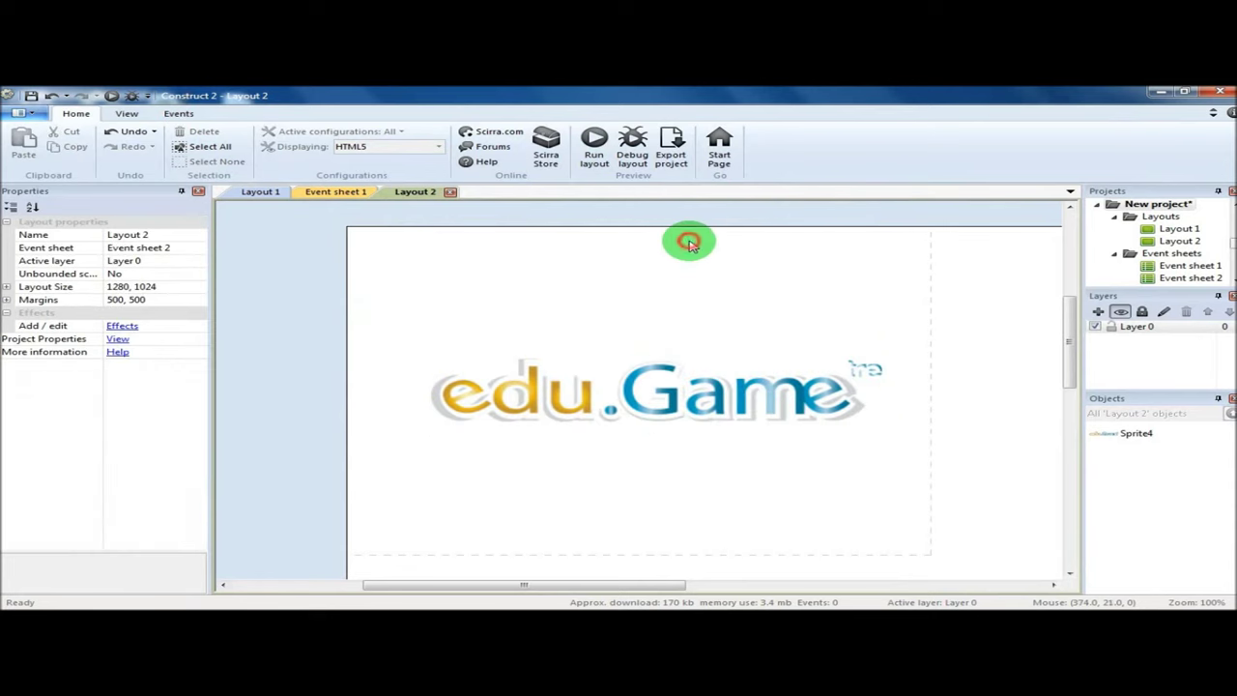
- Add a System Compare time event to Event sheet 1 with the time equal to 5.0 seconds
left_click(333, 194)
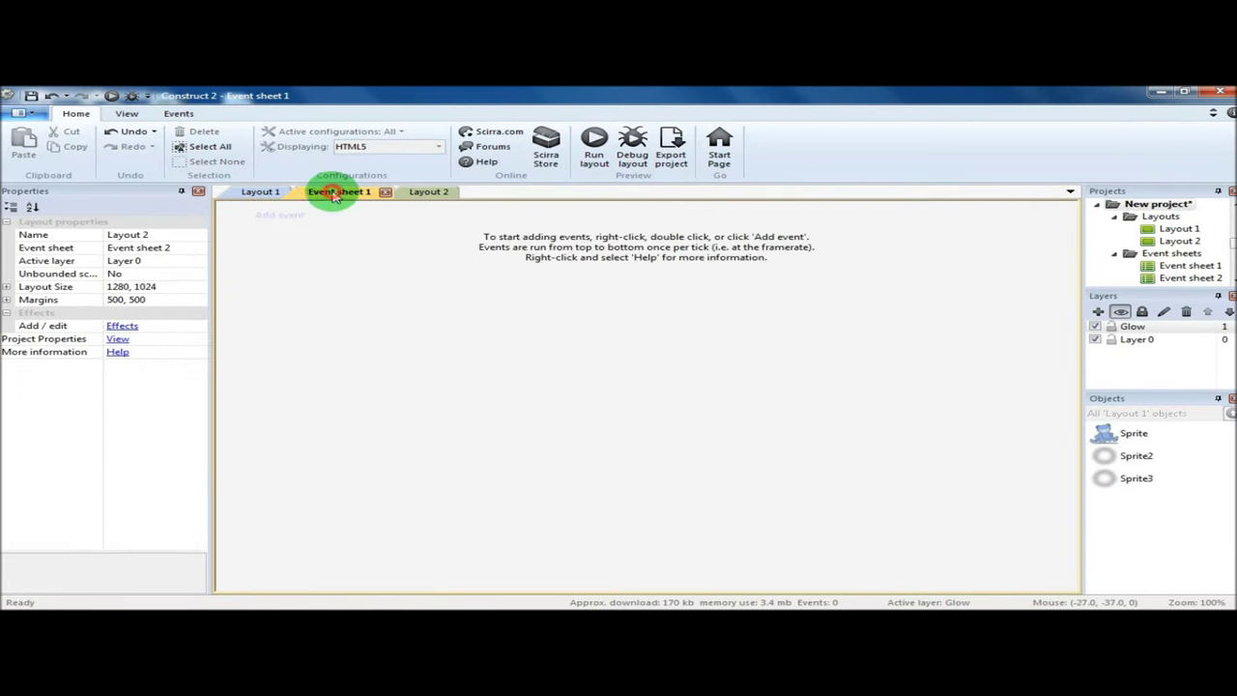
left_click(283, 220)
double_click(479, 275)
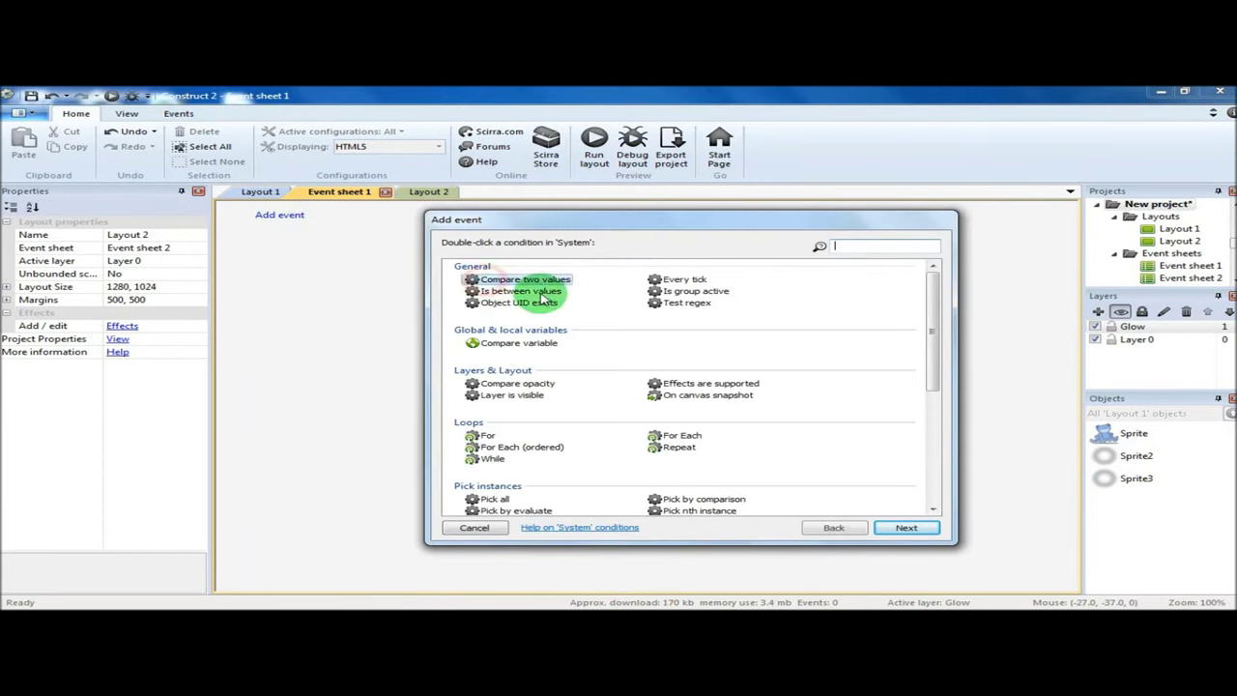
left_click(935, 302)
left_click_drag(936, 309, 933, 441)
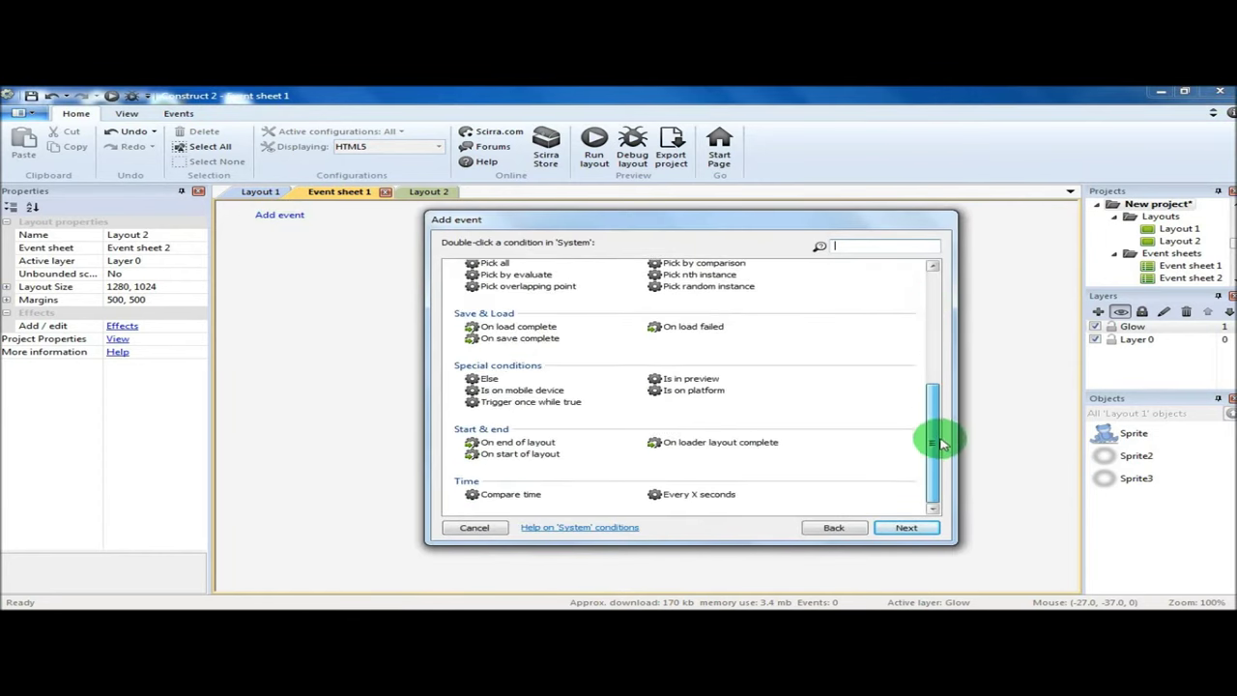
double_click(500, 495)
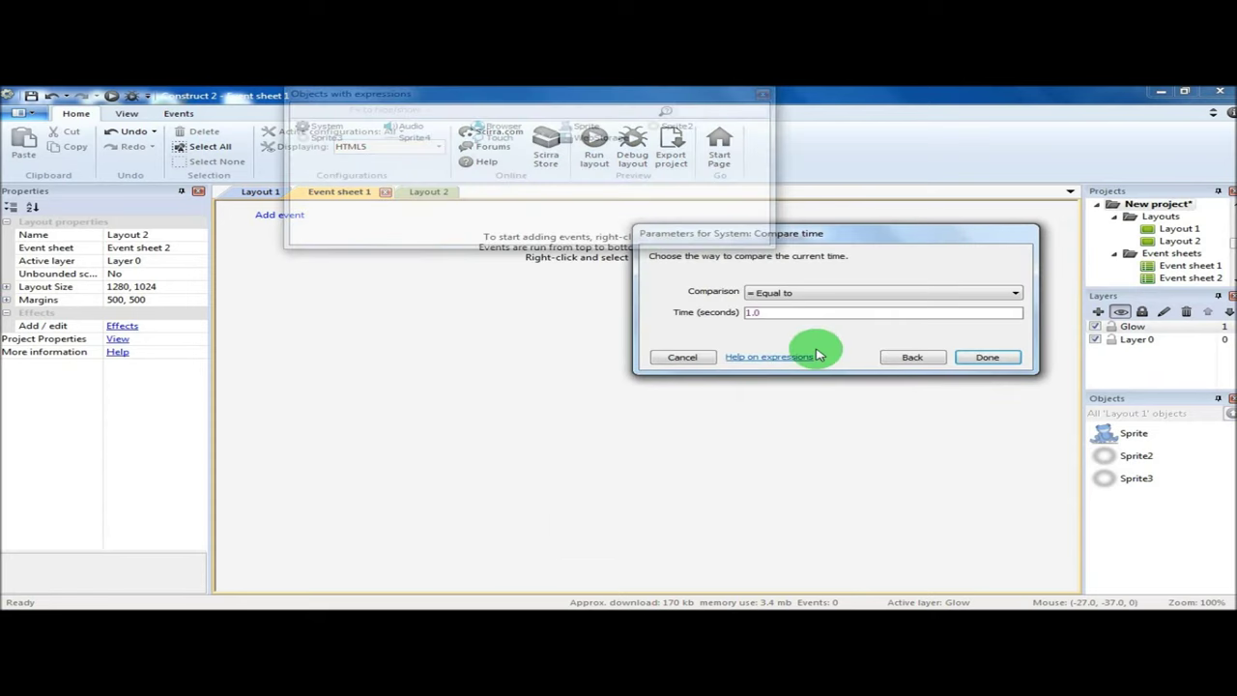
left_click_drag(798, 316, 692, 321)
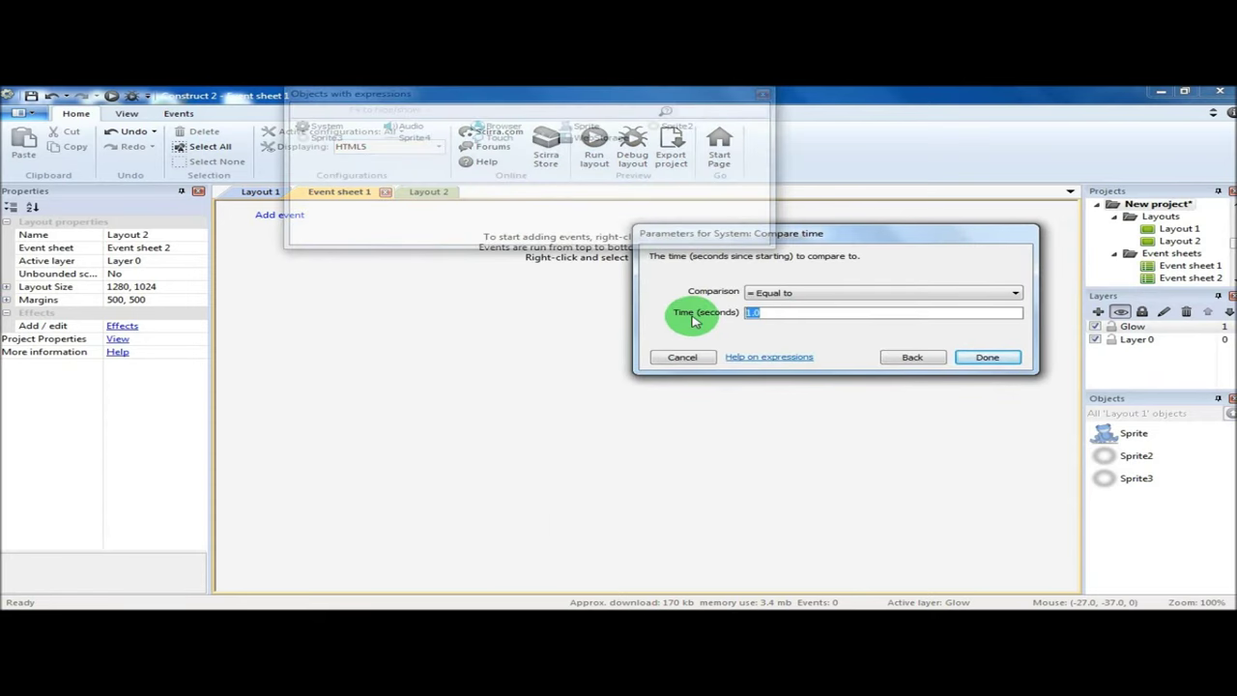
left_click(988, 359)
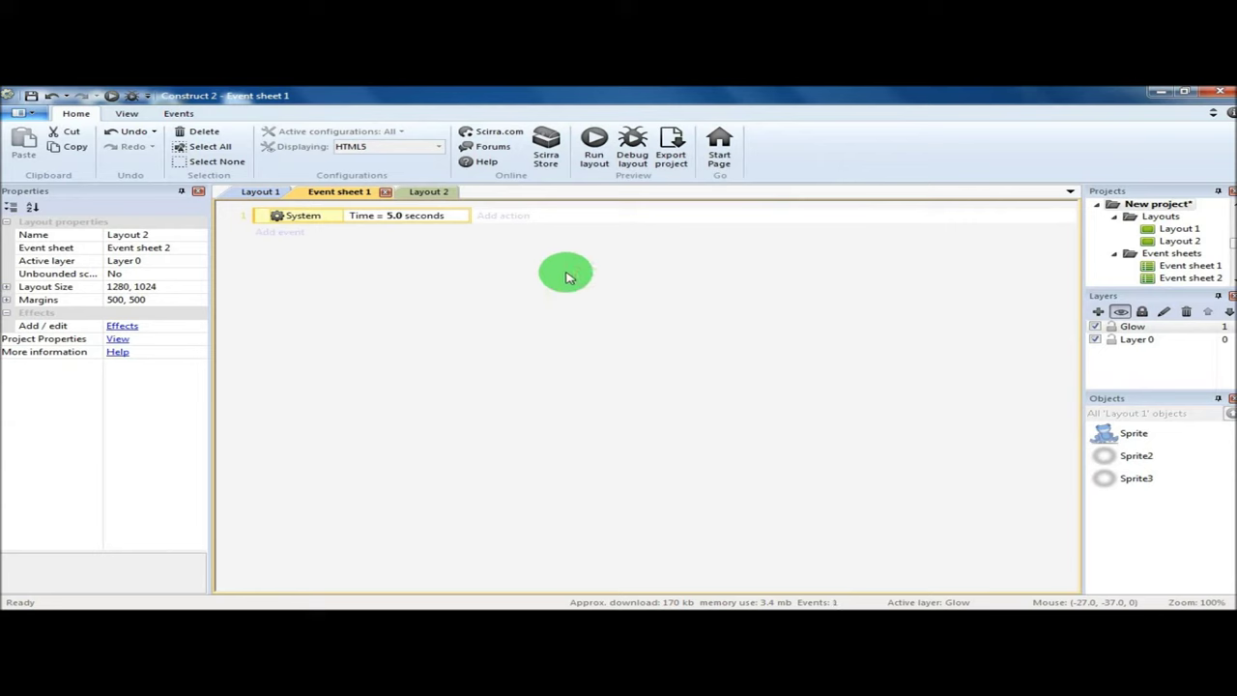
- Add a Set visible action for Sprite2 to the 5.0 seconds event, with visibility set to Visible
left_click(499, 217)
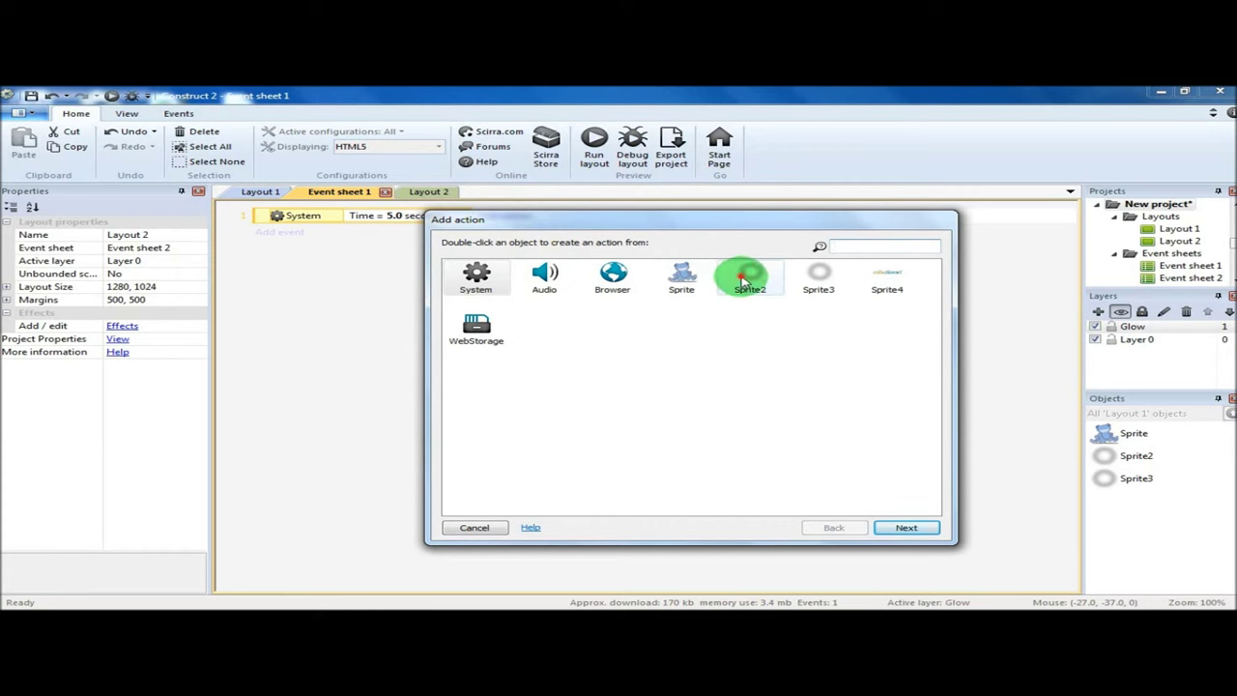
double_click(744, 280)
left_click_drag(934, 318, 934, 354)
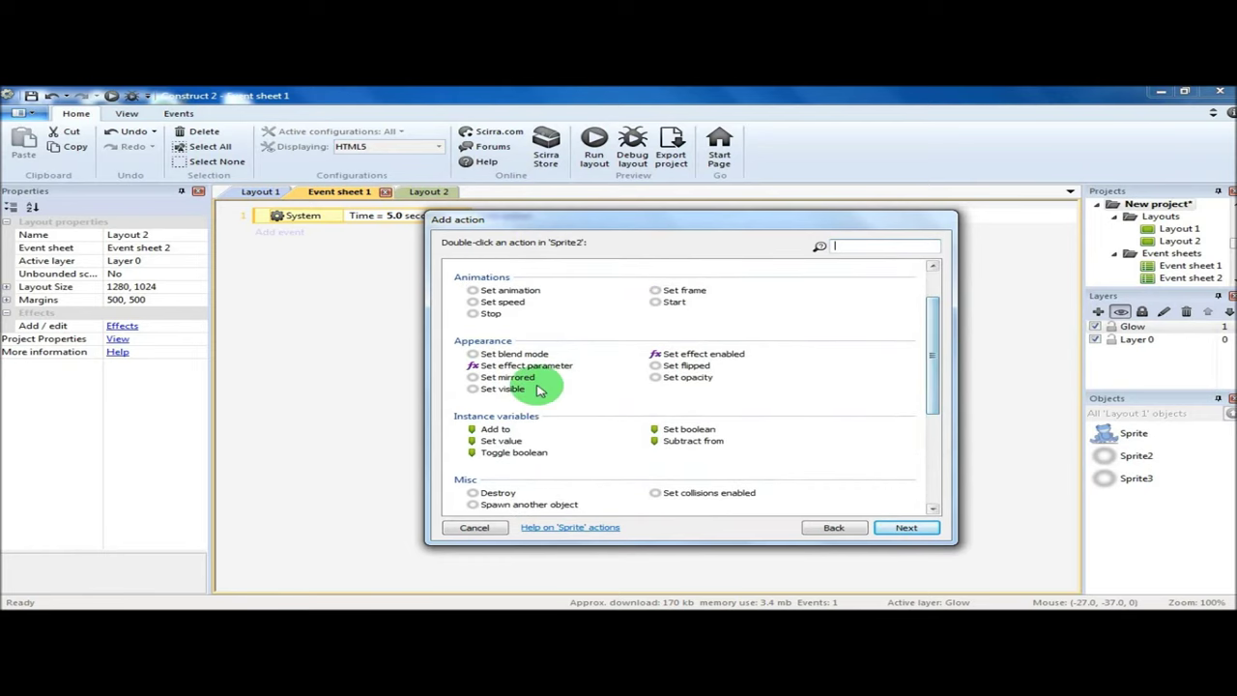
left_click(510, 389)
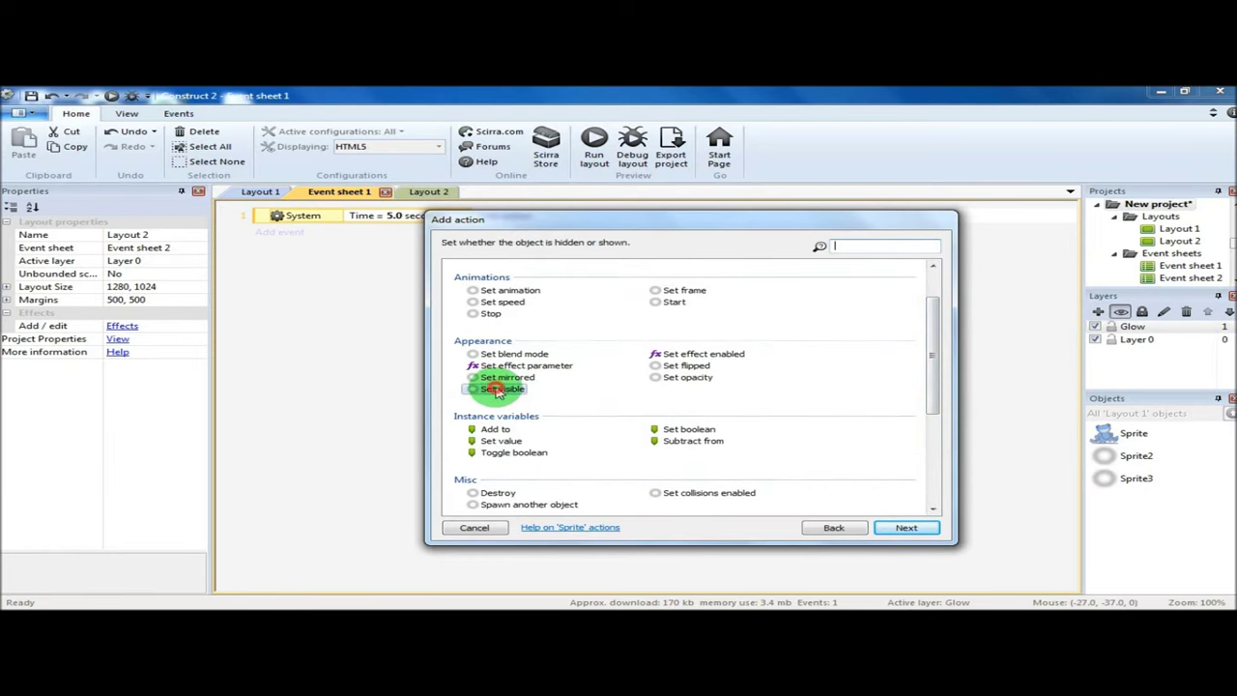
double_click(497, 390)
left_click(831, 293)
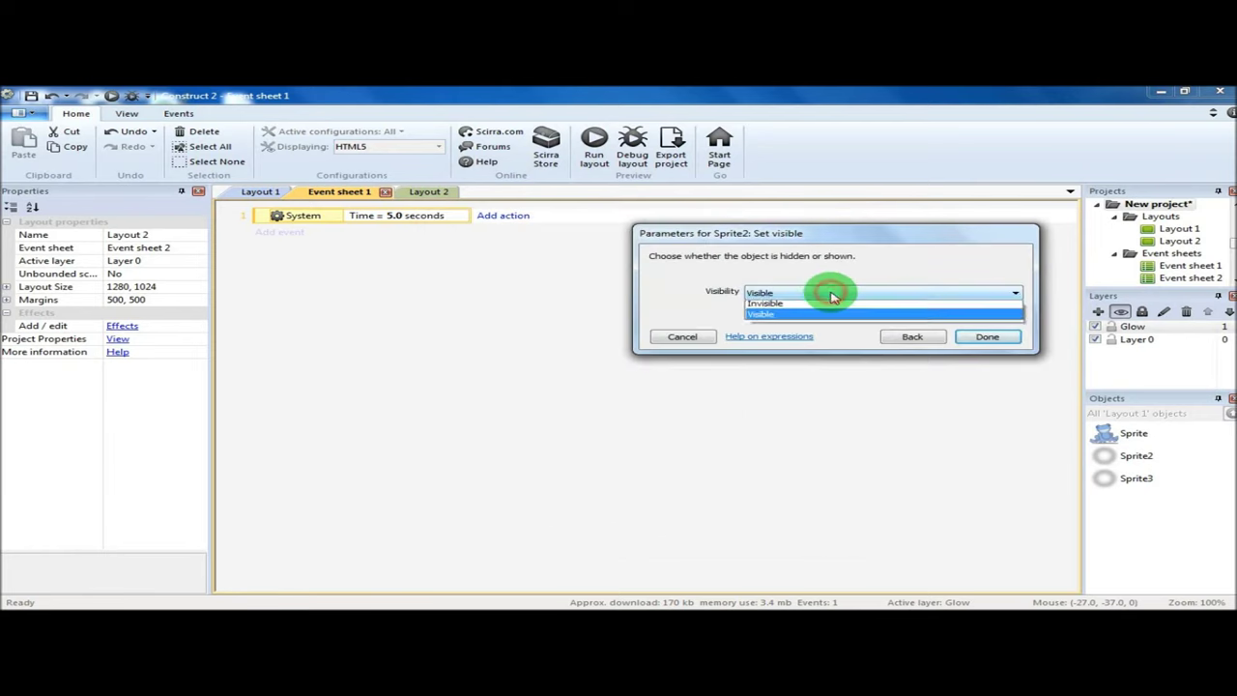
left_click(831, 292)
left_click(986, 336)
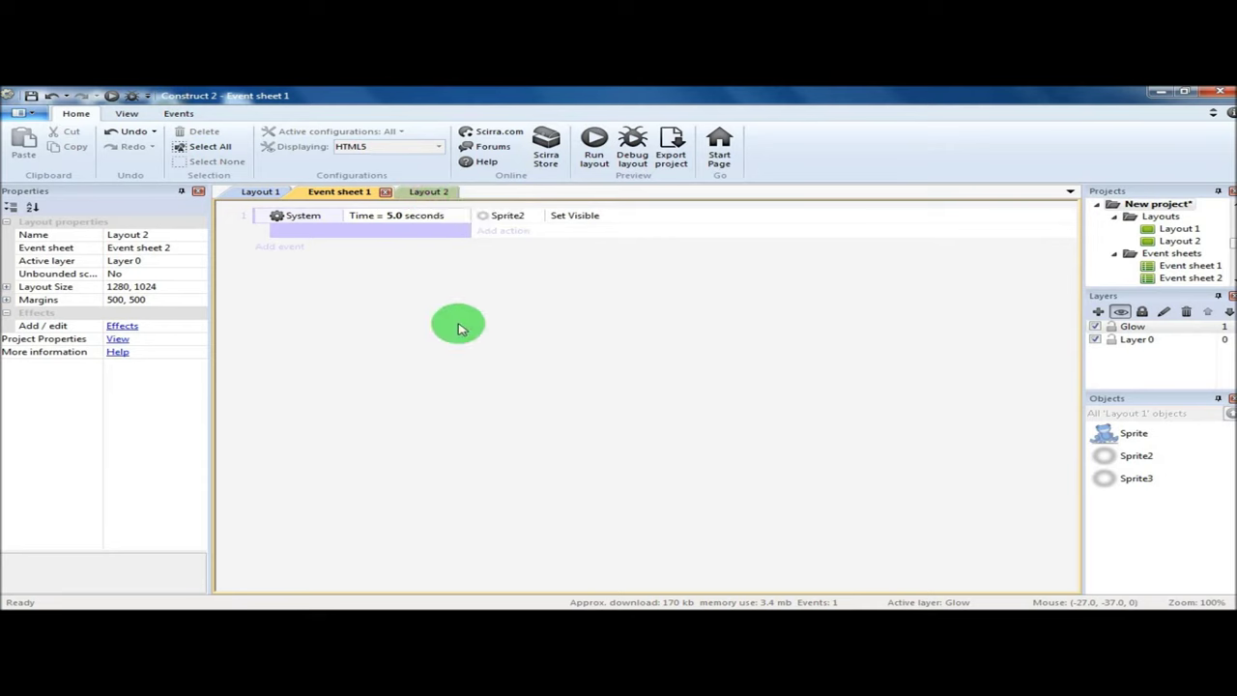
- Add a System event with the On loader layout complete condition to Event sheet 1
left_click(287, 250)
left_click(491, 278)
double_click(491, 279)
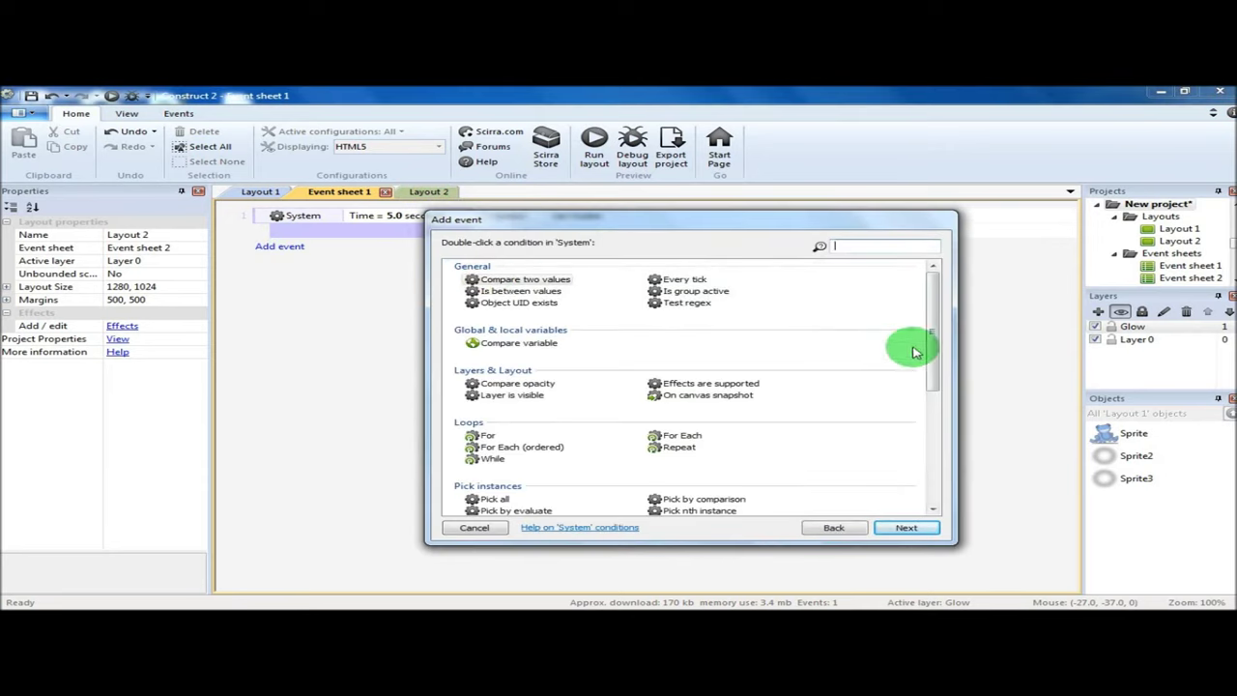
left_click_drag(925, 309, 903, 427)
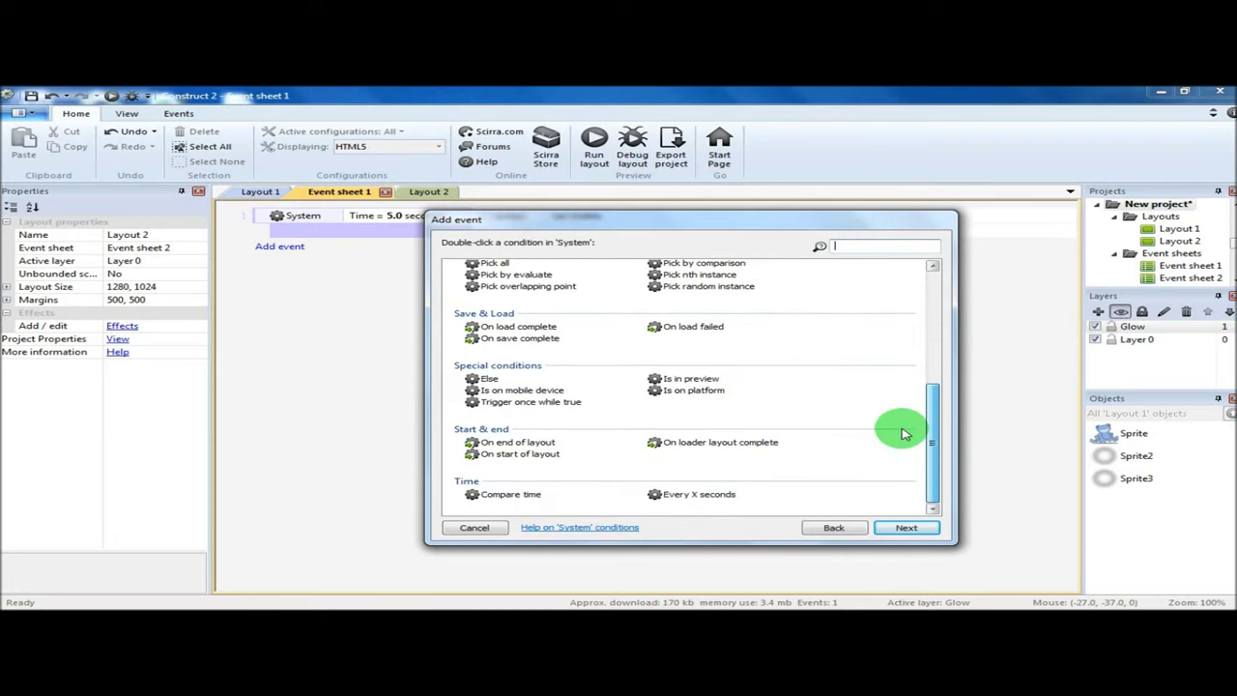
double_click(742, 441)
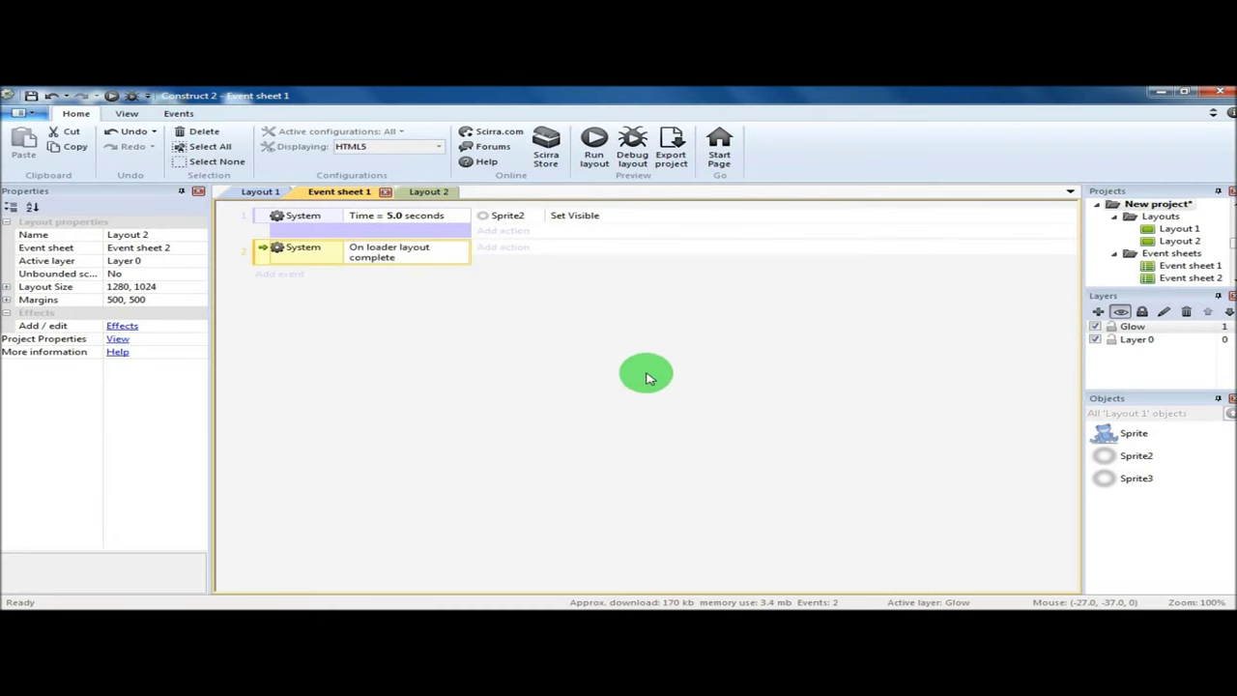
- Add a System Wait action of 7.0 seconds to the On loader layout complete event
left_click(508, 250)
left_click(474, 277)
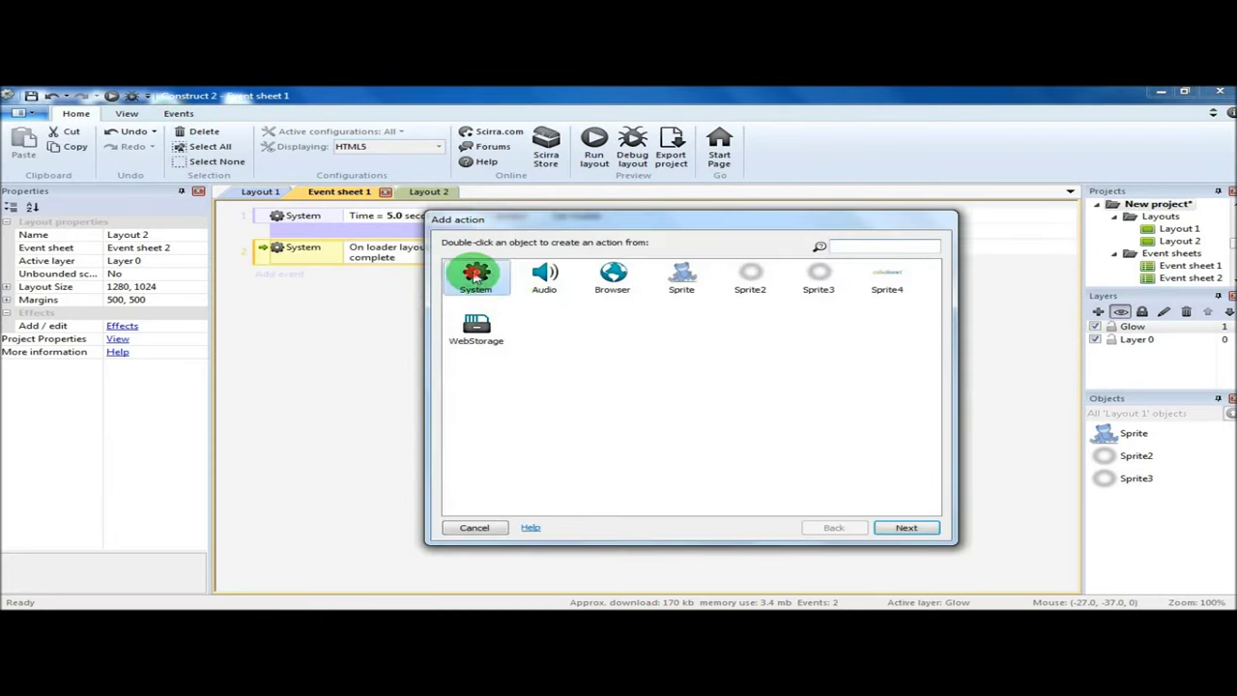
double_click(475, 277)
left_click_drag(935, 320, 918, 442)
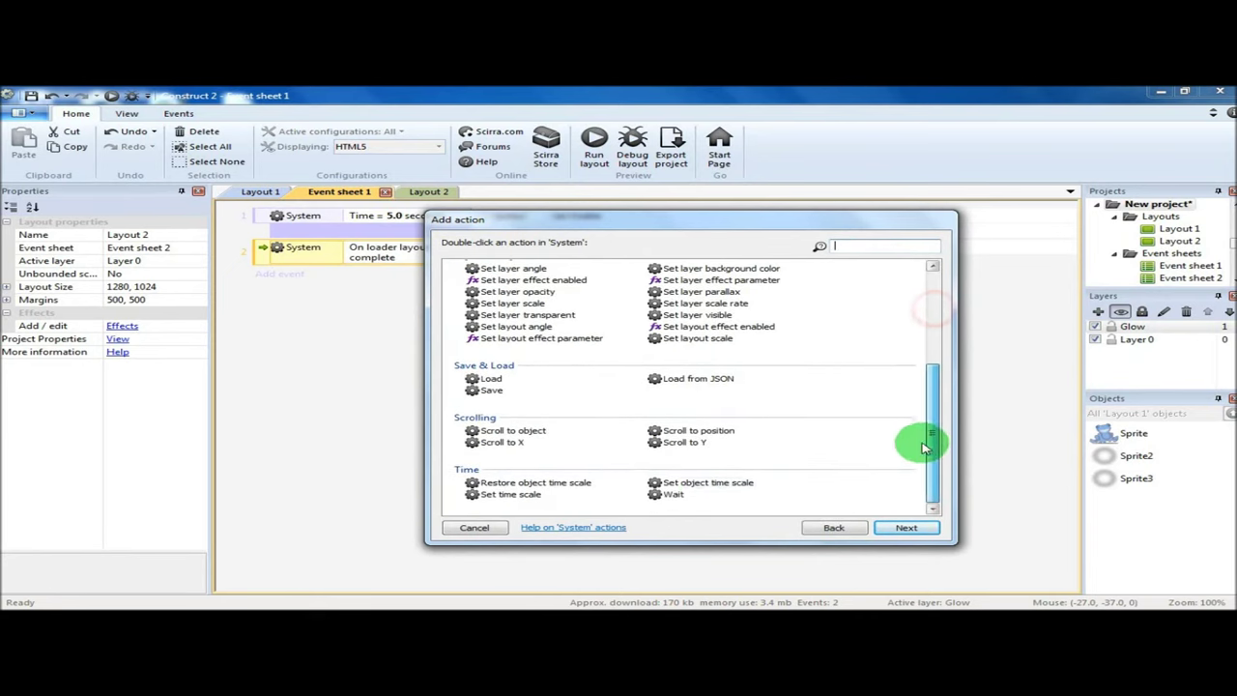
double_click(672, 495)
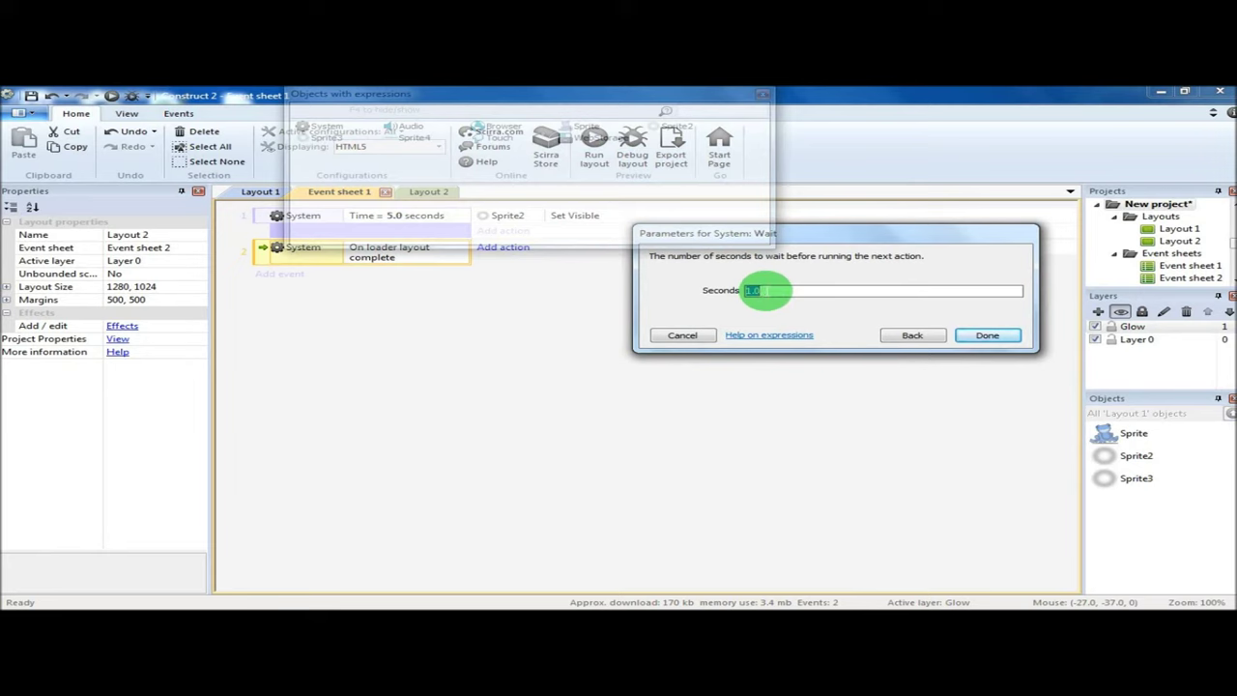
left_click(987, 336)
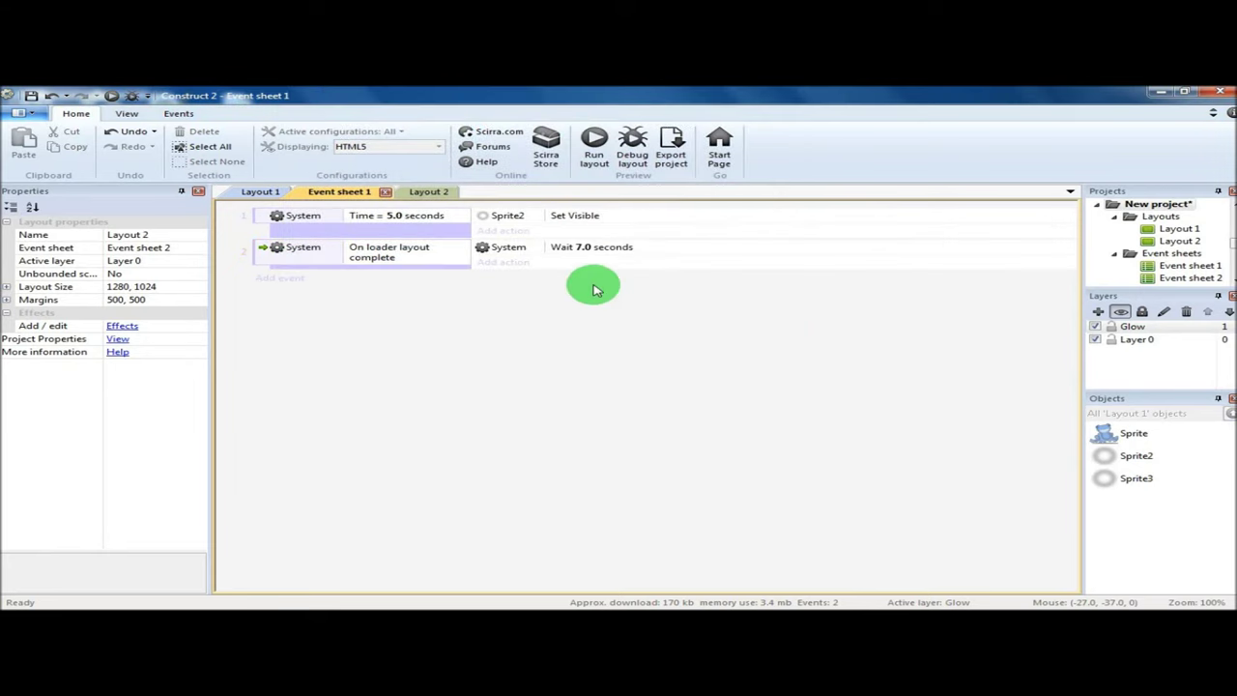
- Add a System Go to layout action targeting Layout 2 below the 7.0 seconds wait
left_click(499, 268)
double_click(493, 280)
left_click(688, 319)
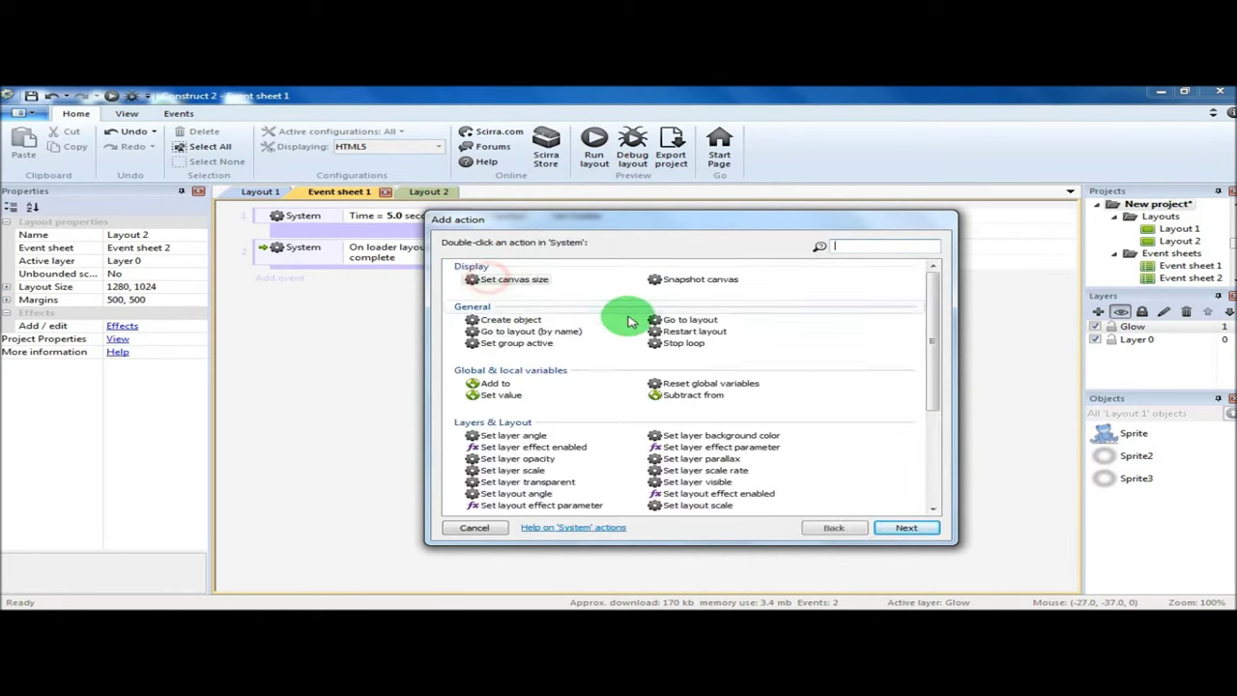
double_click(688, 322)
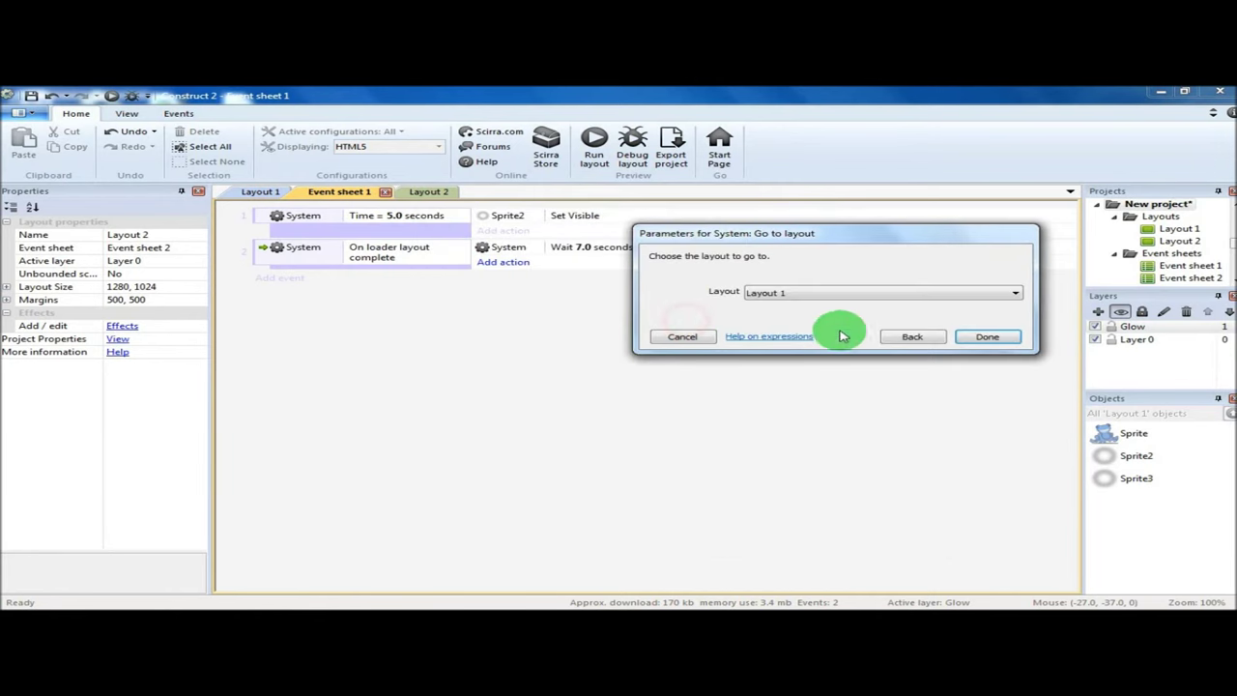
left_click(882, 292)
left_click(875, 315)
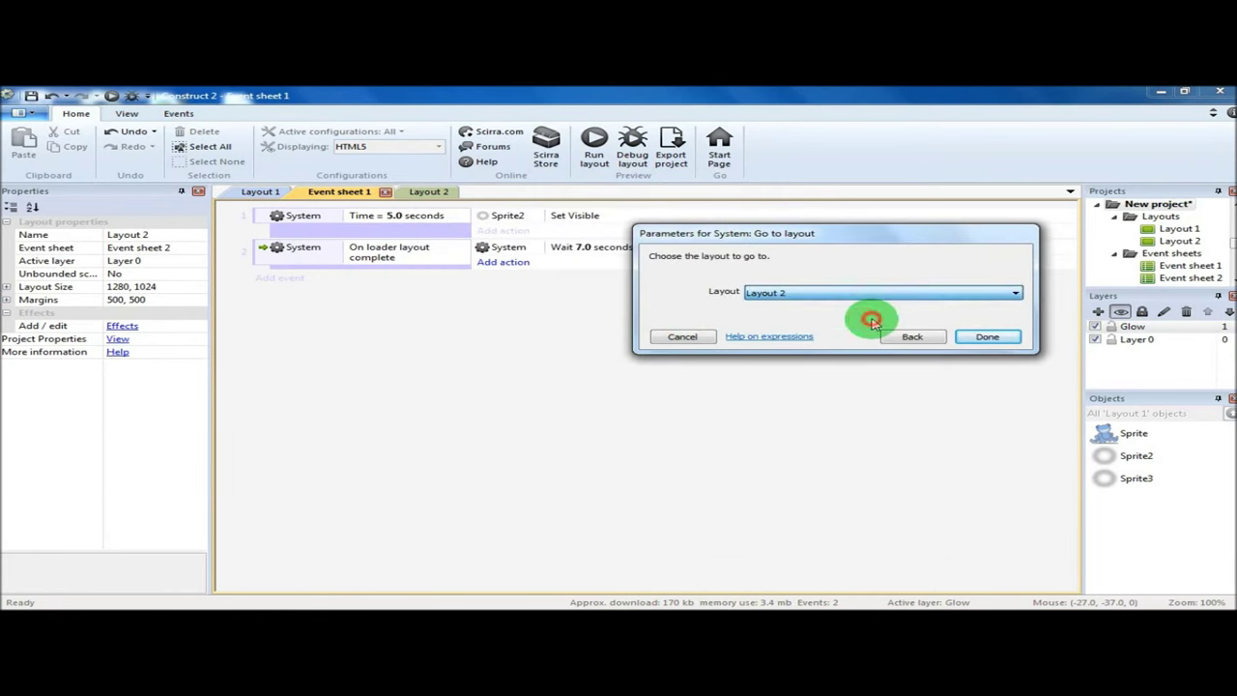
left_click(984, 338)
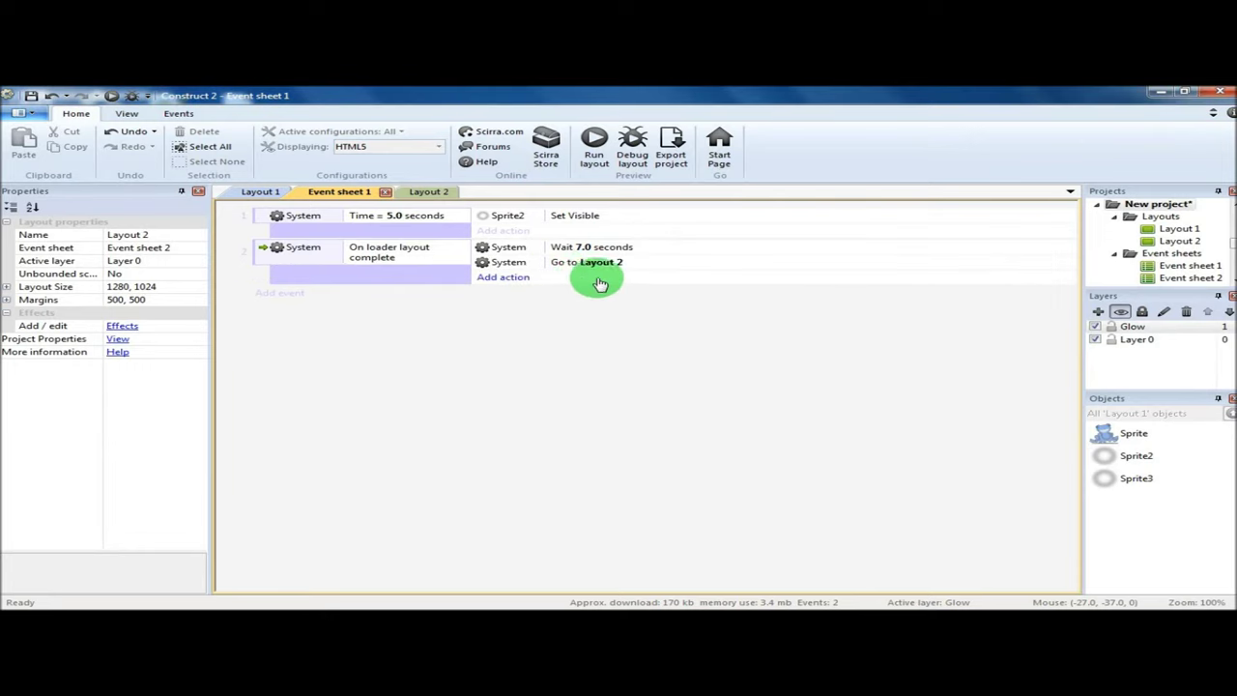
- Preview the project, including a run from Layout 1, to check the transition from the frog to the logo
left_click(595, 153)
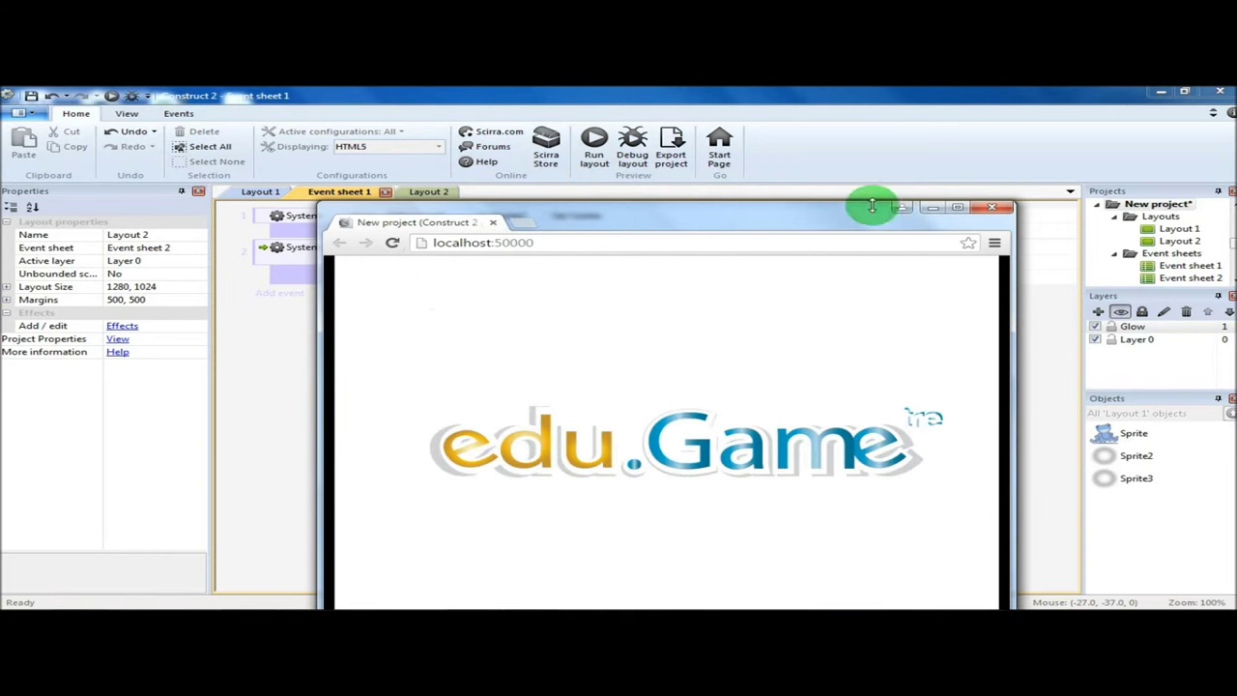
left_click(305, 306)
left_click(257, 192)
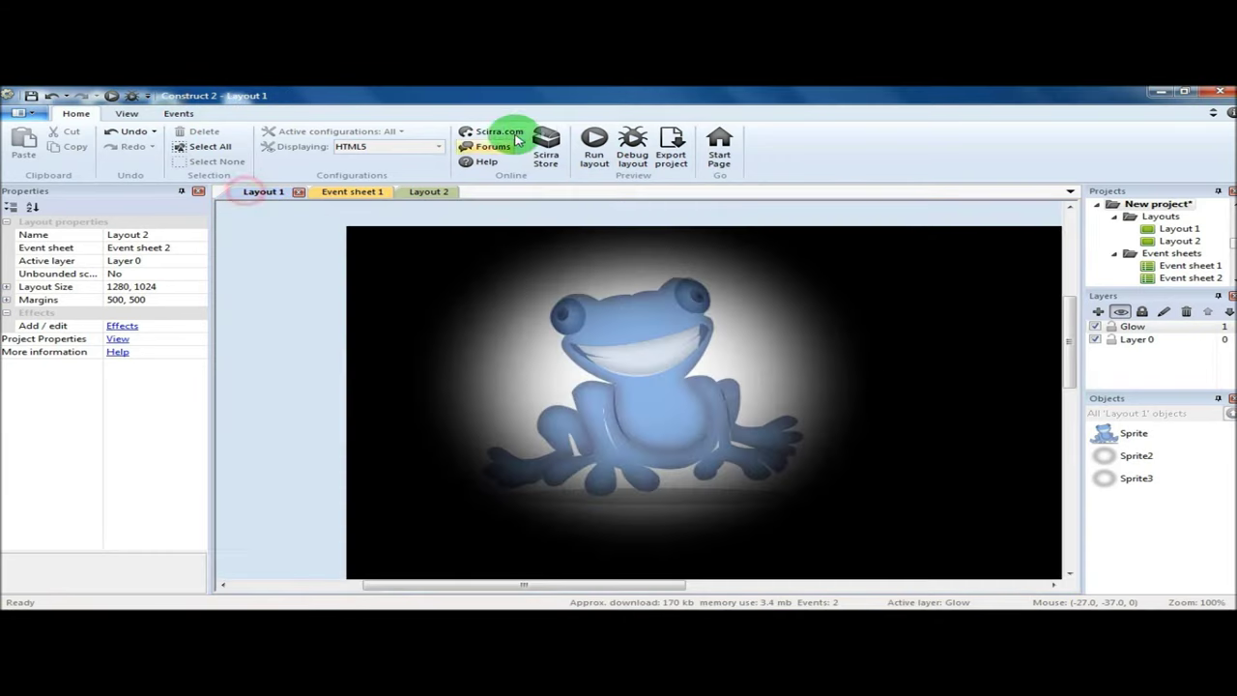
left_click(603, 143)
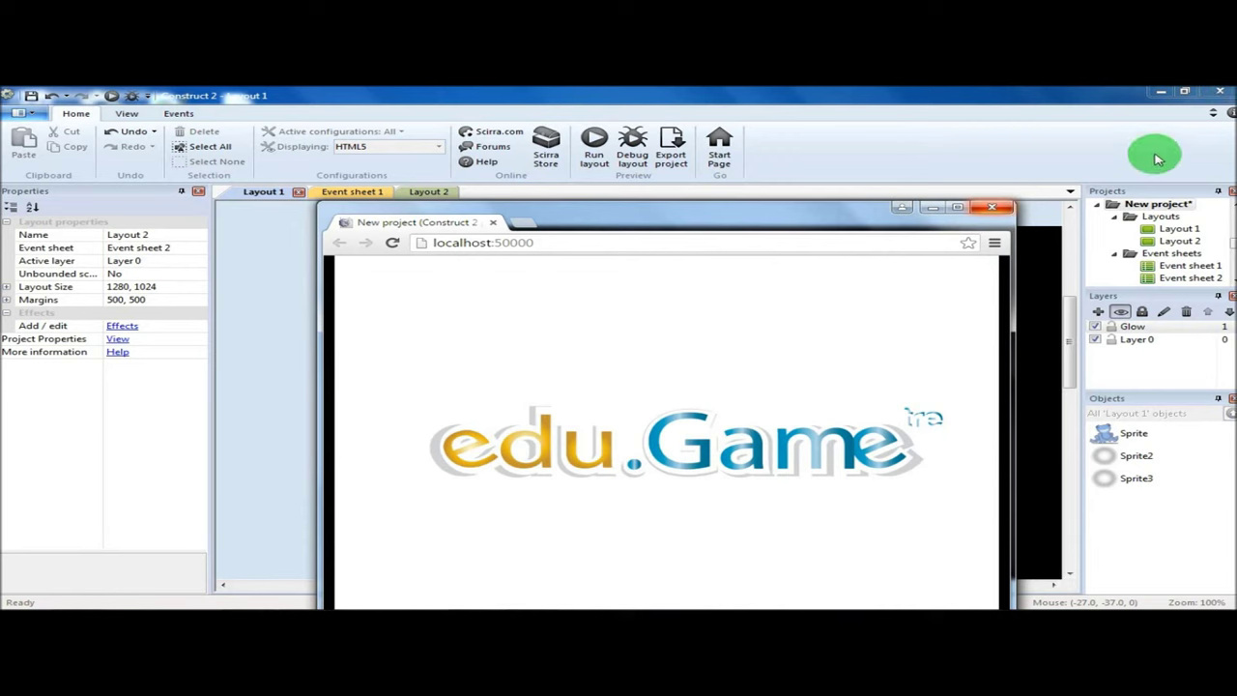
left_click(262, 337)
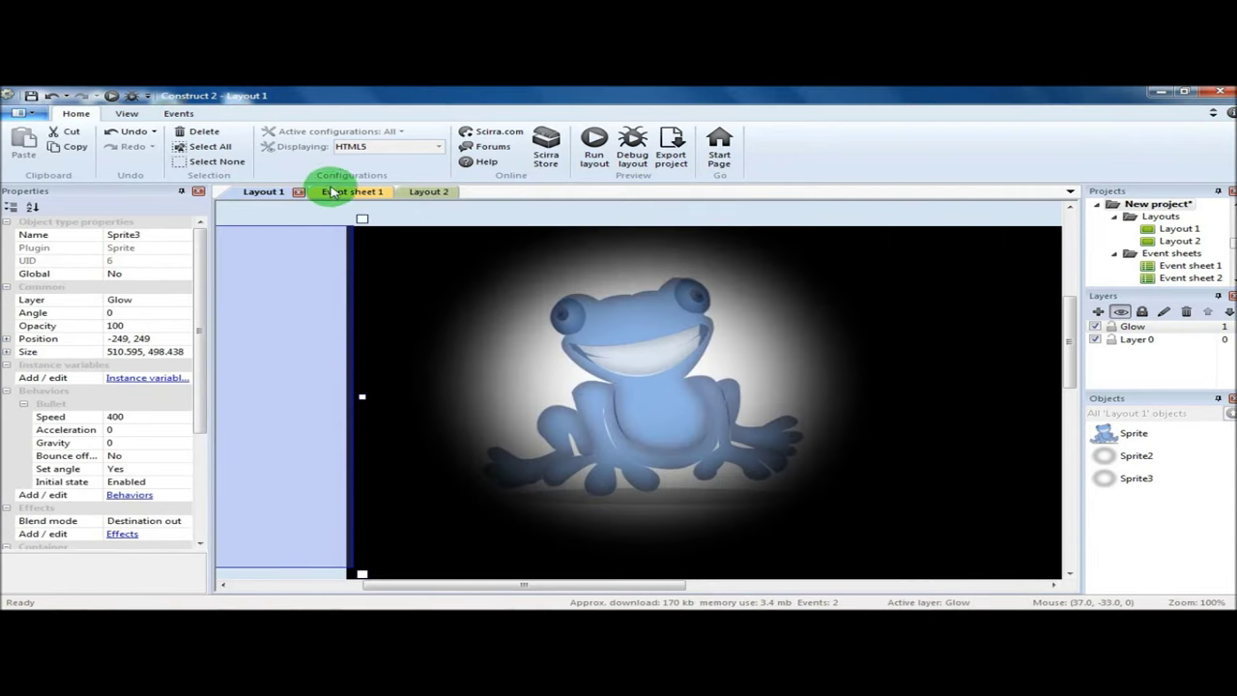
- Import the flash.m4a, FLASH.ogg, water.m4a and water.ogg files into the project's Sounds folder
left_click(331, 193)
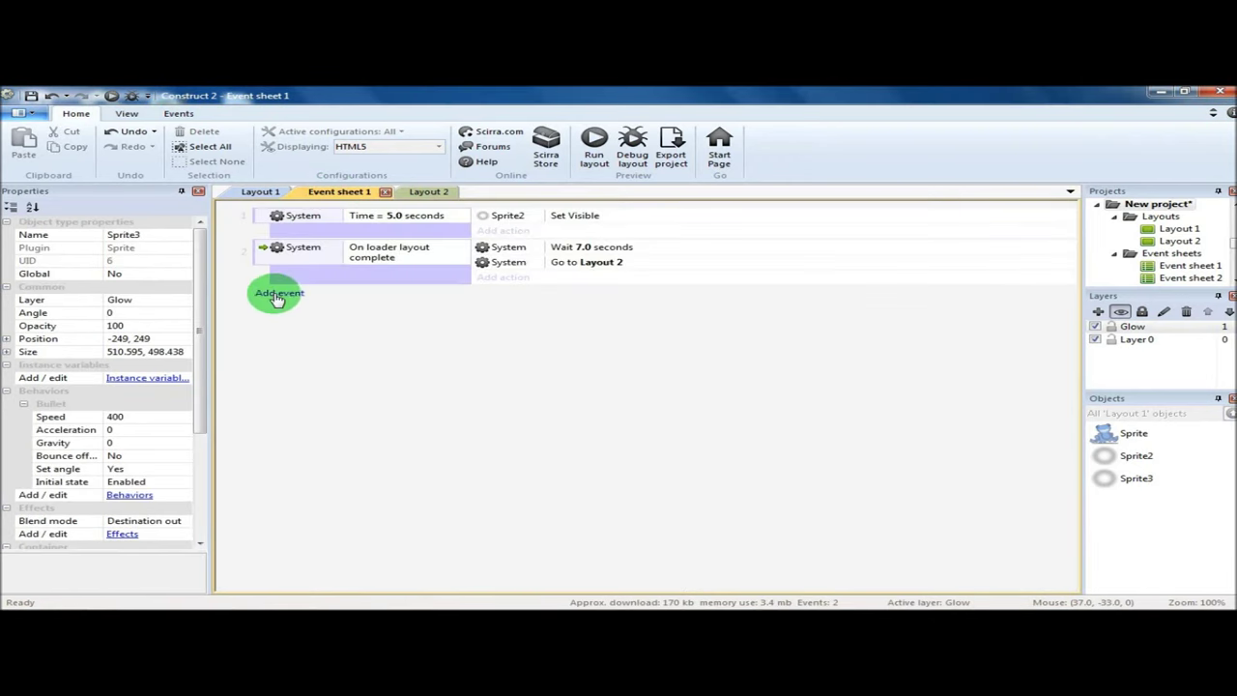
left_click_drag(1230, 243, 1232, 267)
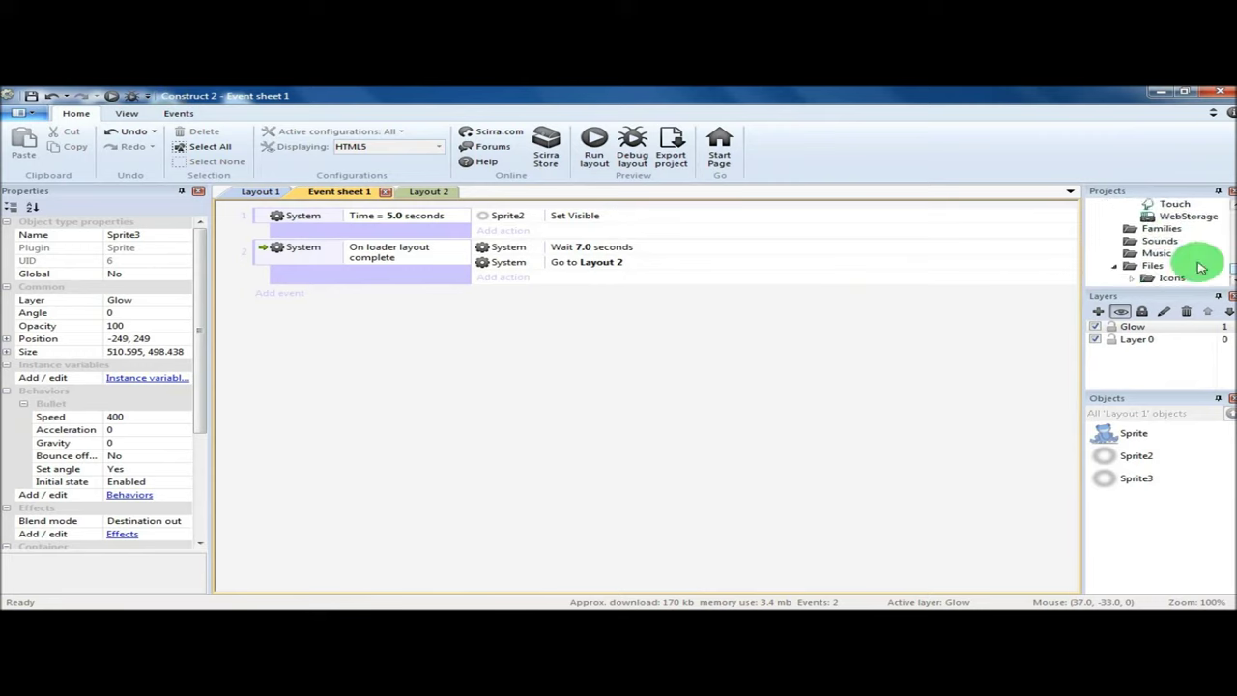
right_click(1165, 243)
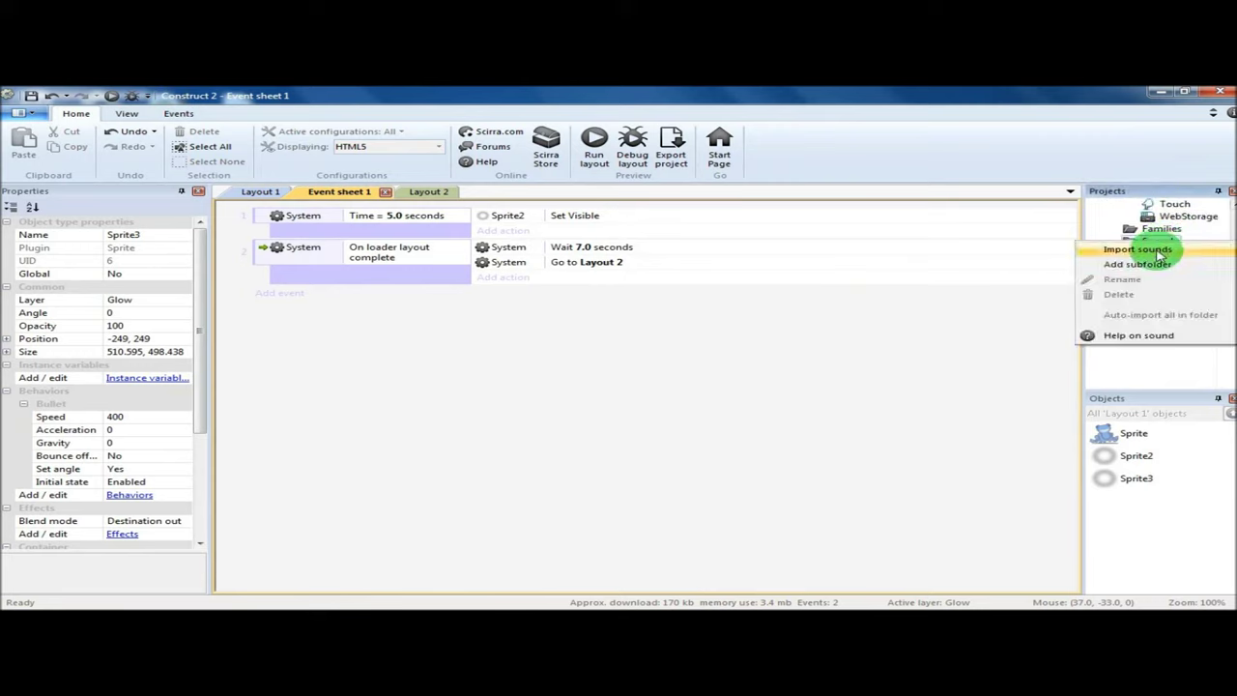
left_click(1160, 253)
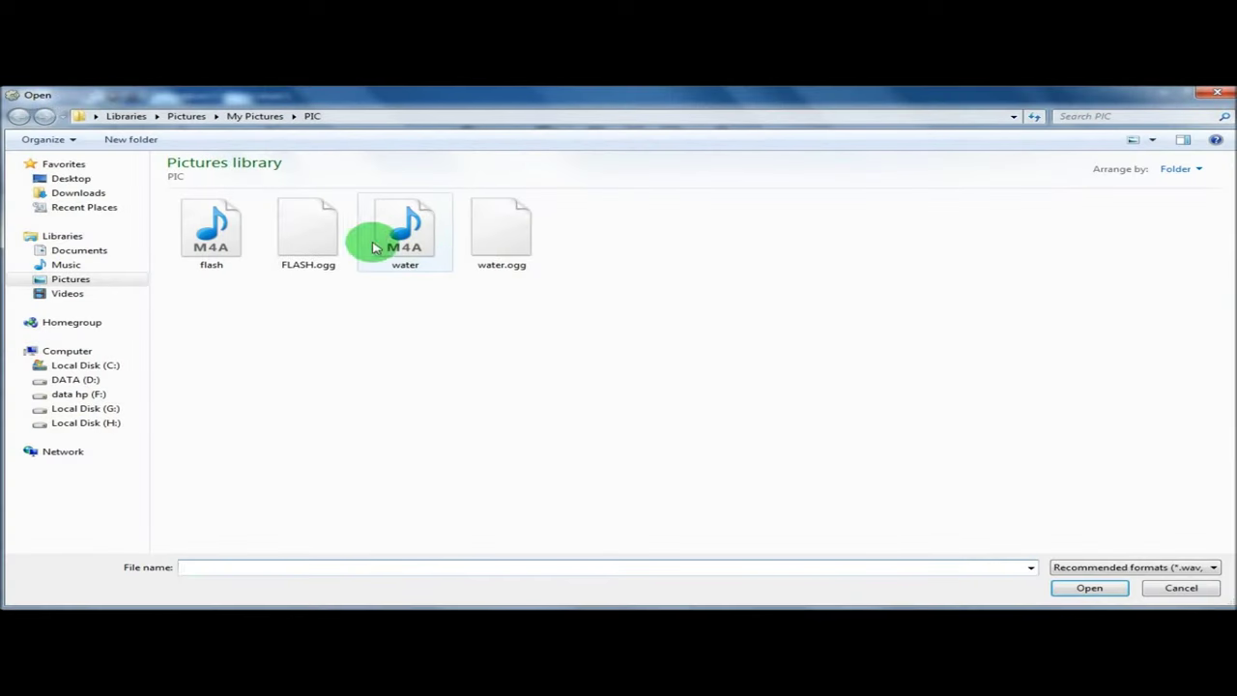
mouse_move(592, 307)
left_mouse_down()
mouse_move(268, 285)
mouse_move(193, 206)
left_mouse_up()
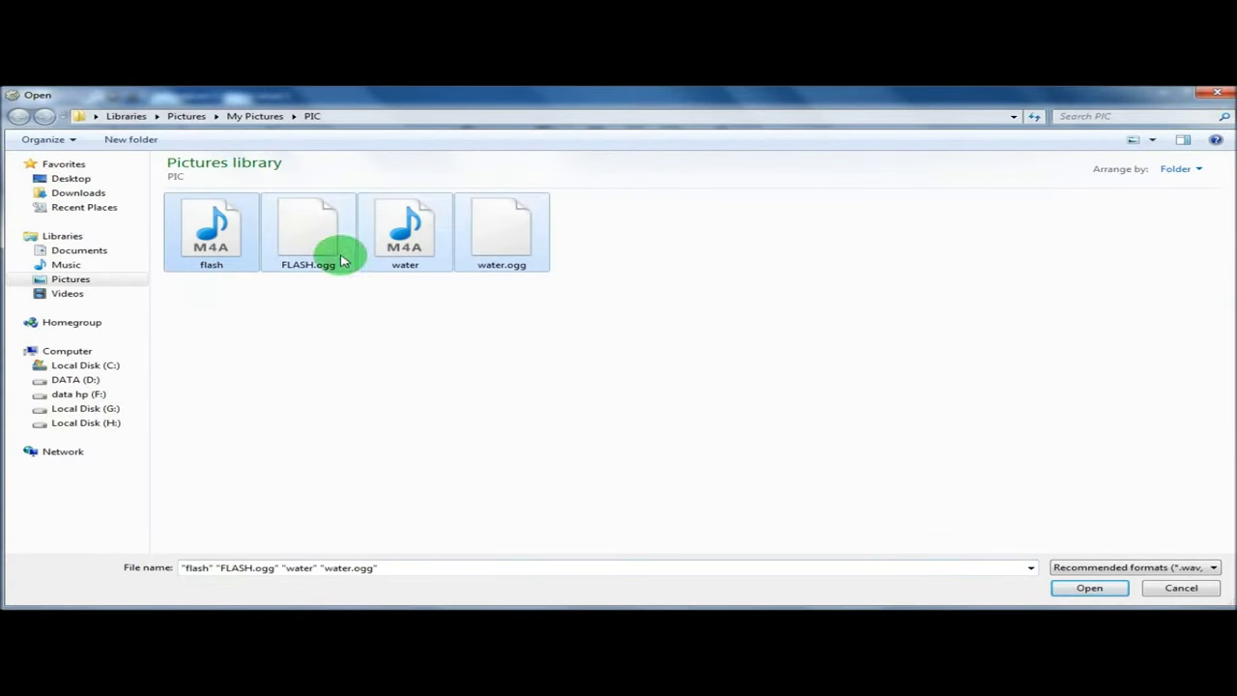
left_click(1102, 589)
left_click(740, 470)
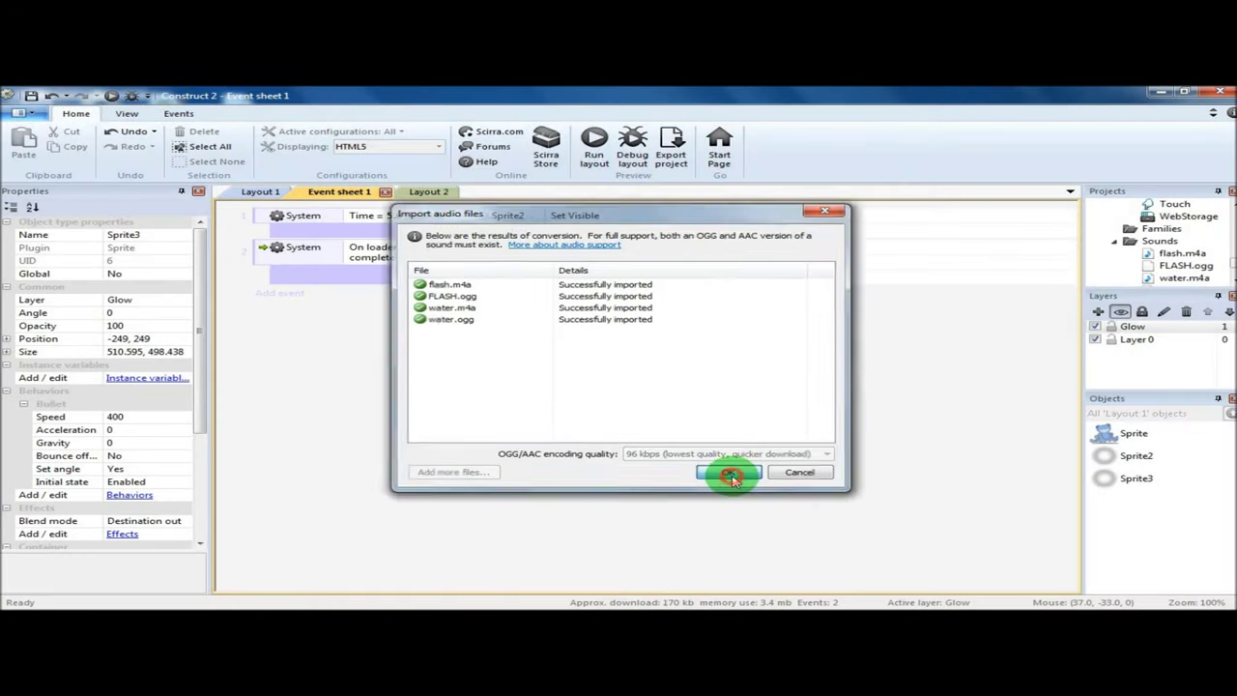
left_click(734, 470)
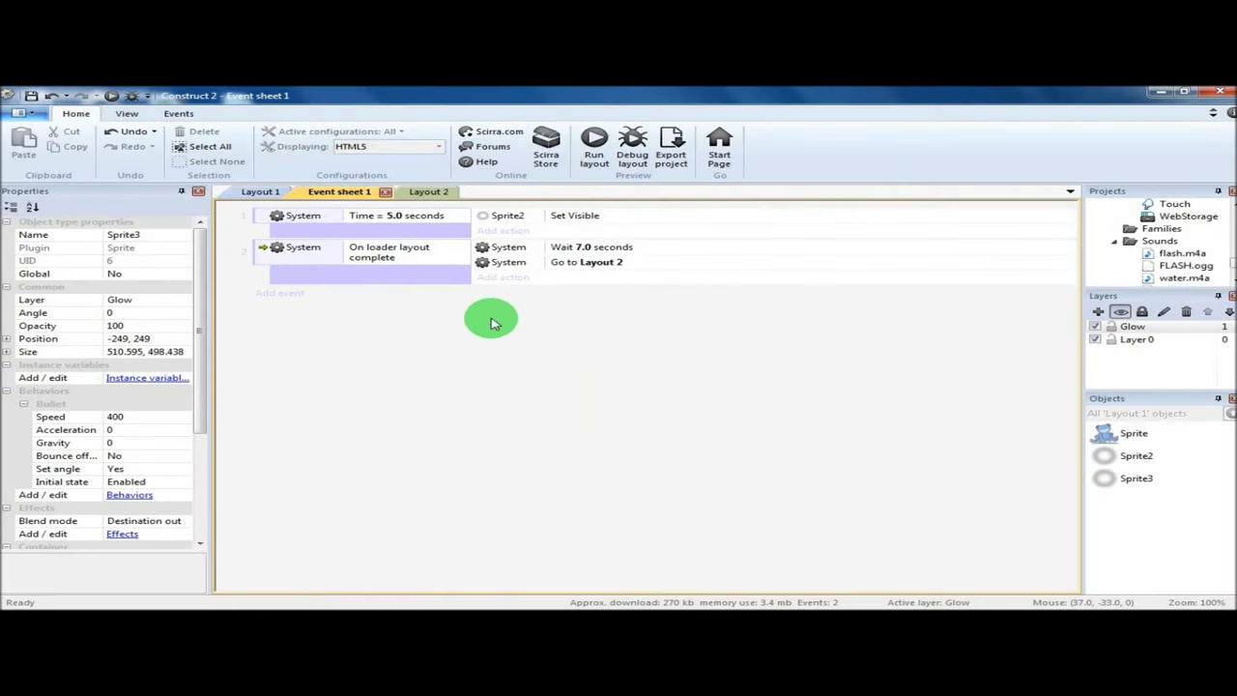
- Add a System event with the On start of layout condition to Event sheet 1
left_click(282, 296)
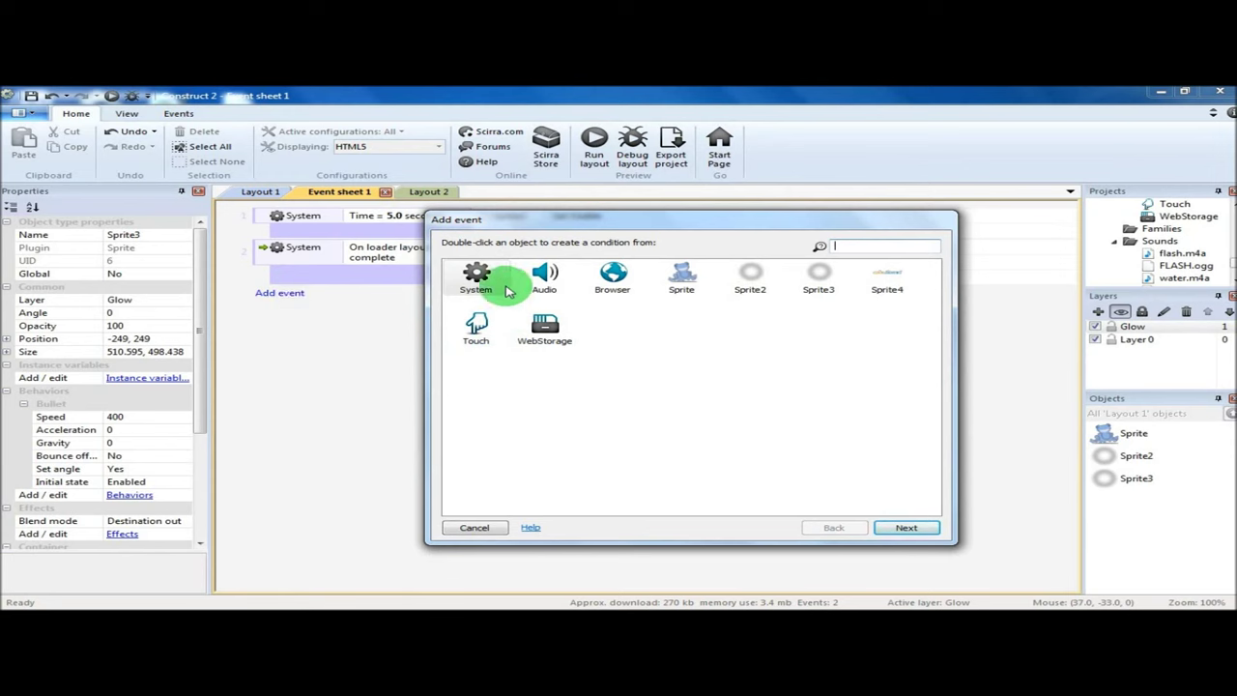
double_click(488, 278)
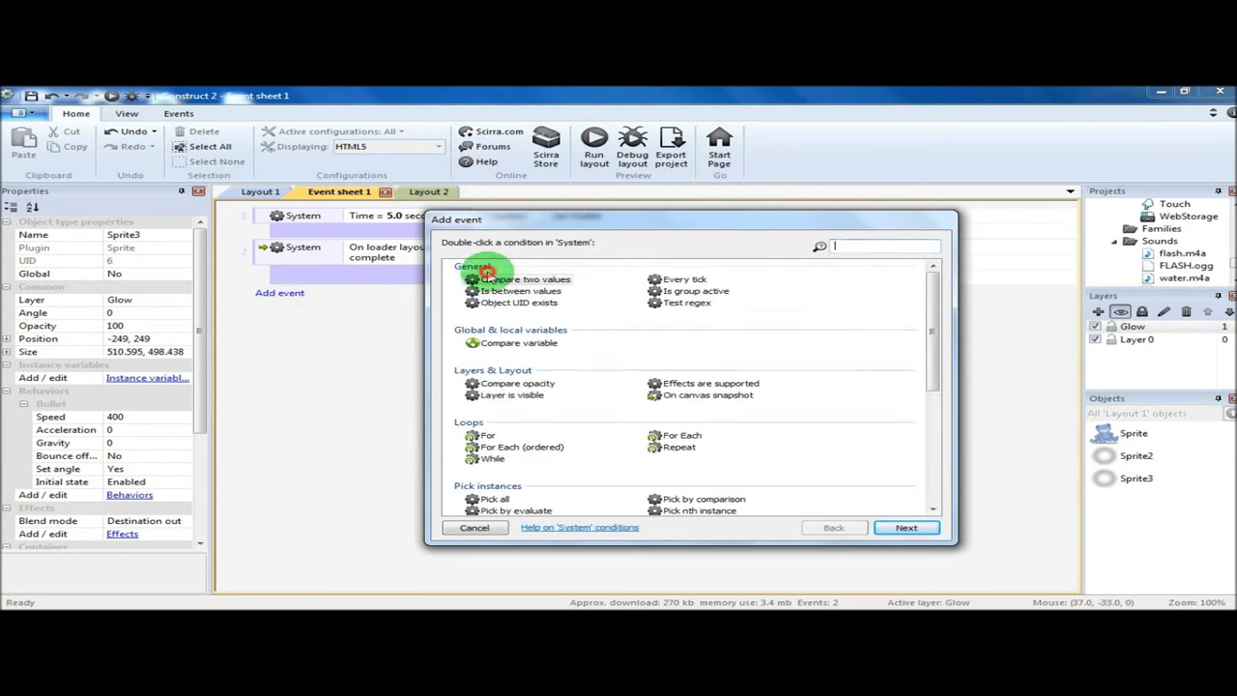
left_click_drag(929, 317, 922, 428)
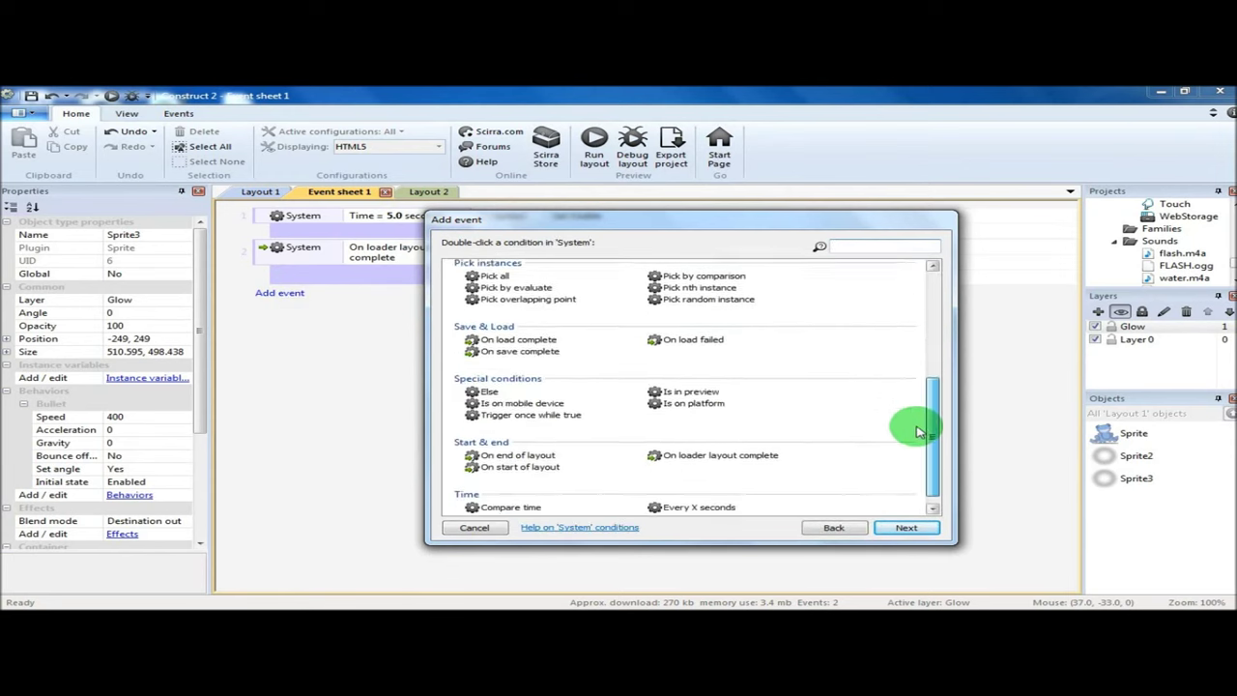
double_click(527, 459)
- Add an Audio Play action for the FLASH sound, not looping at volume 0, to the On start of layout event
left_click(510, 296)
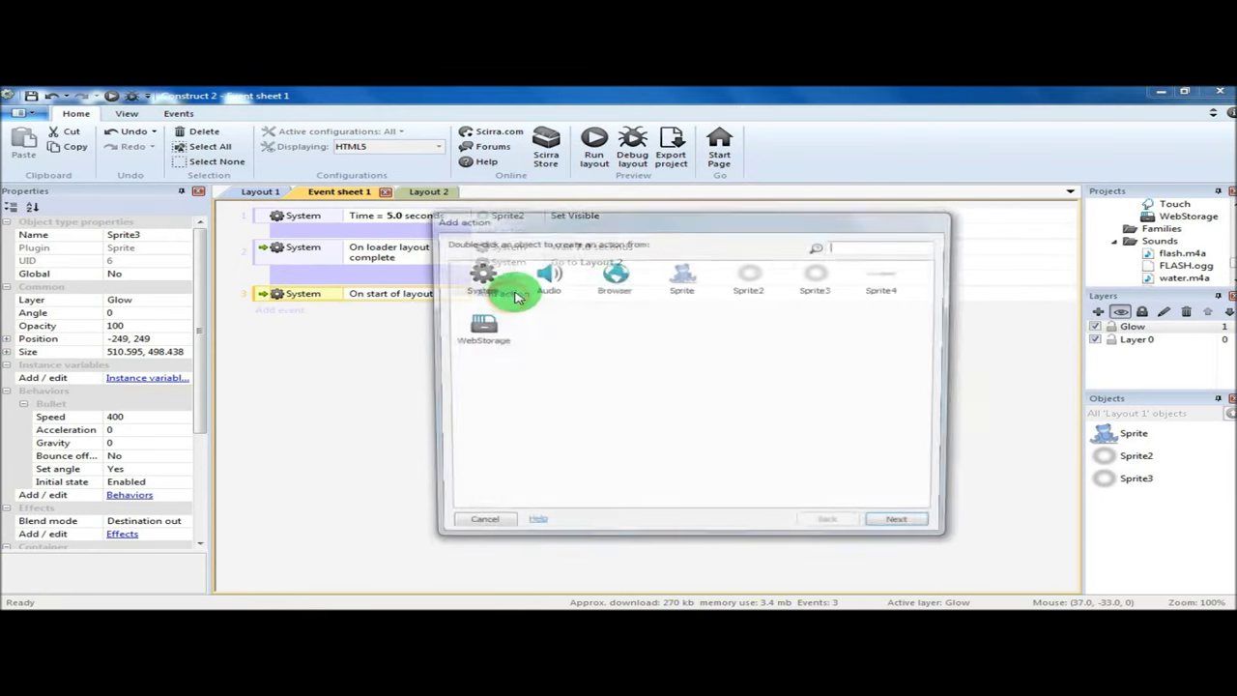
double_click(547, 275)
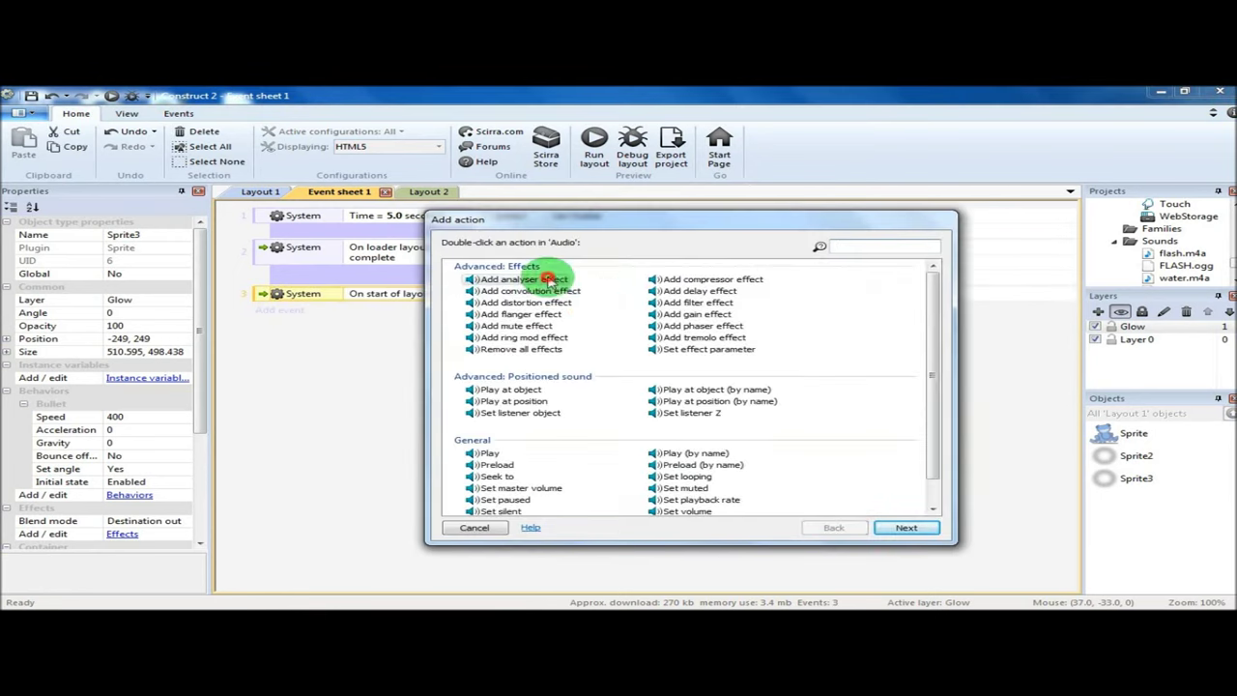
double_click(483, 454)
left_click(781, 293)
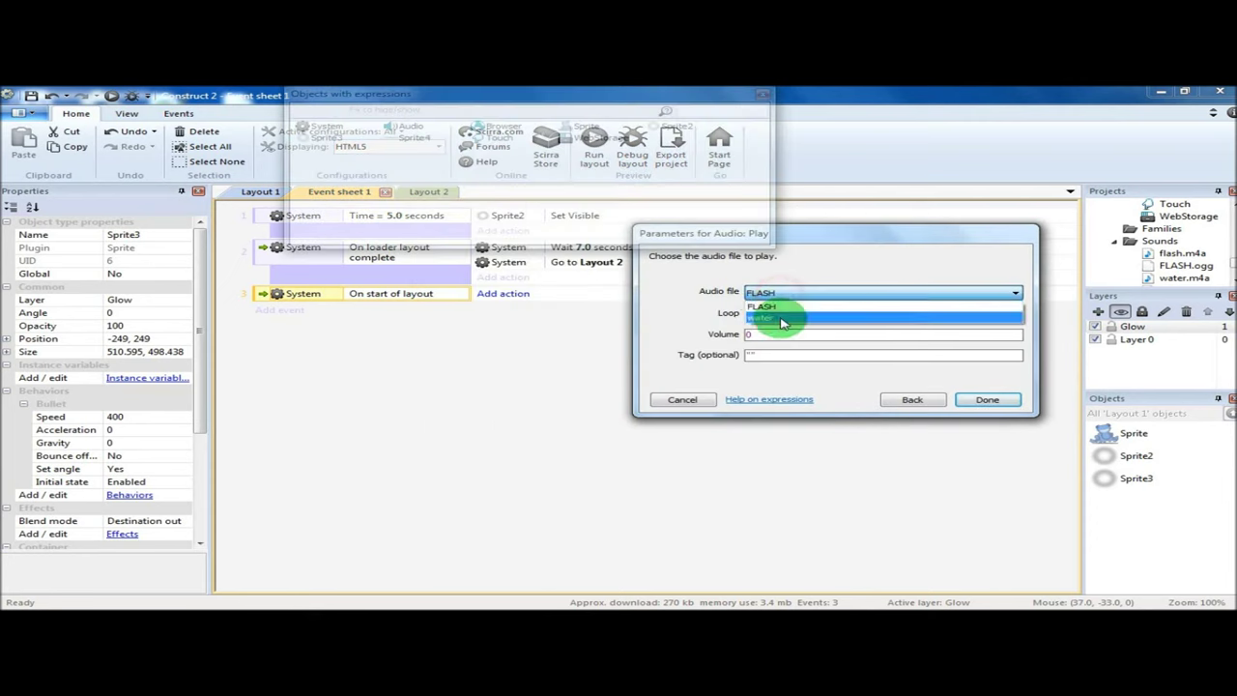
left_click(802, 315)
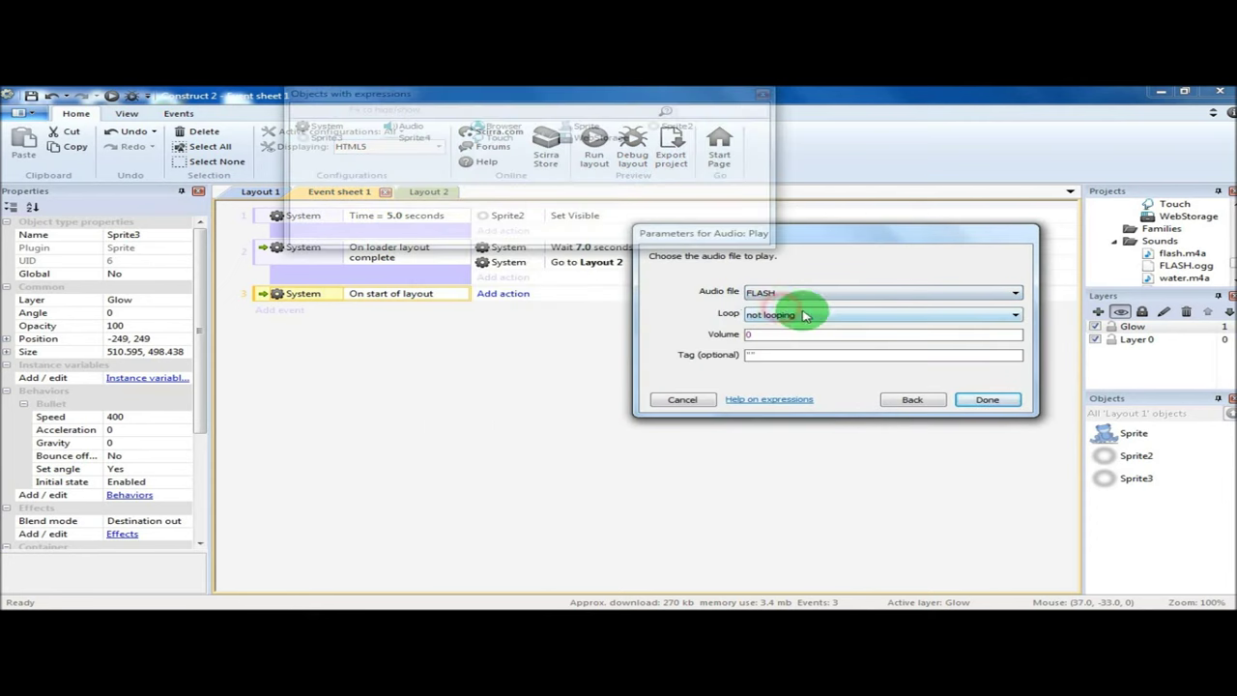
left_click(987, 399)
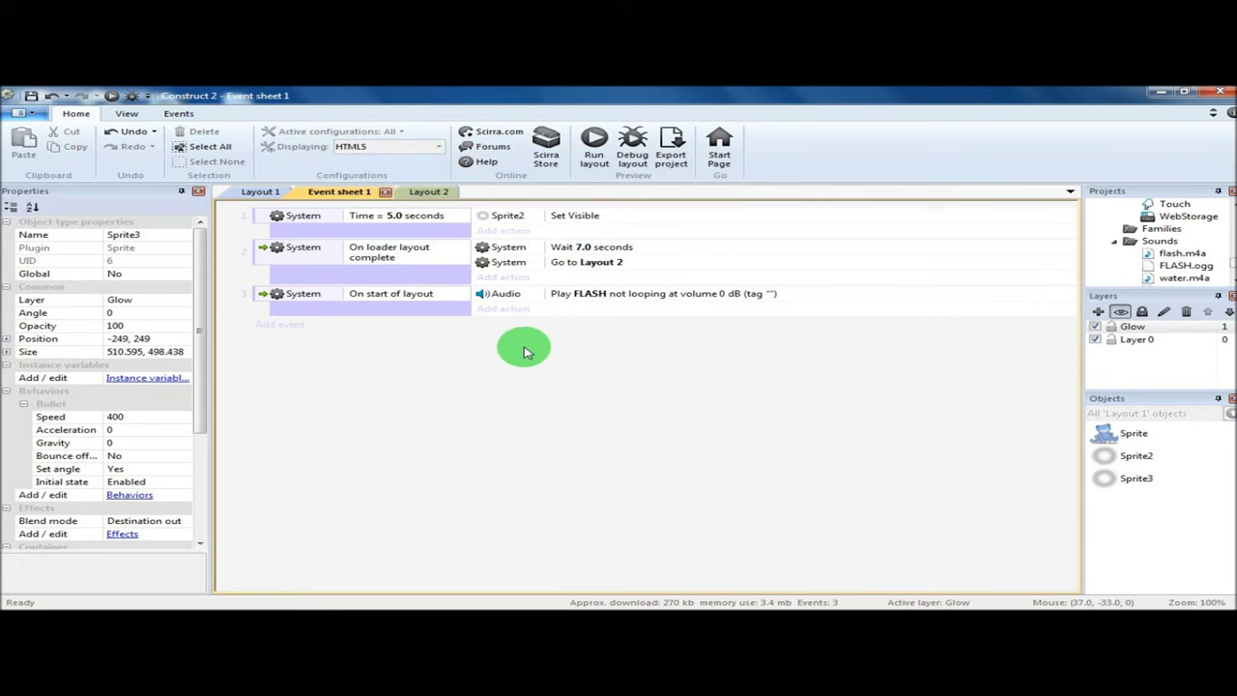
- Move the On start of layout event above the 5.0 seconds event so it comes first in the sheet
left_click(373, 305)
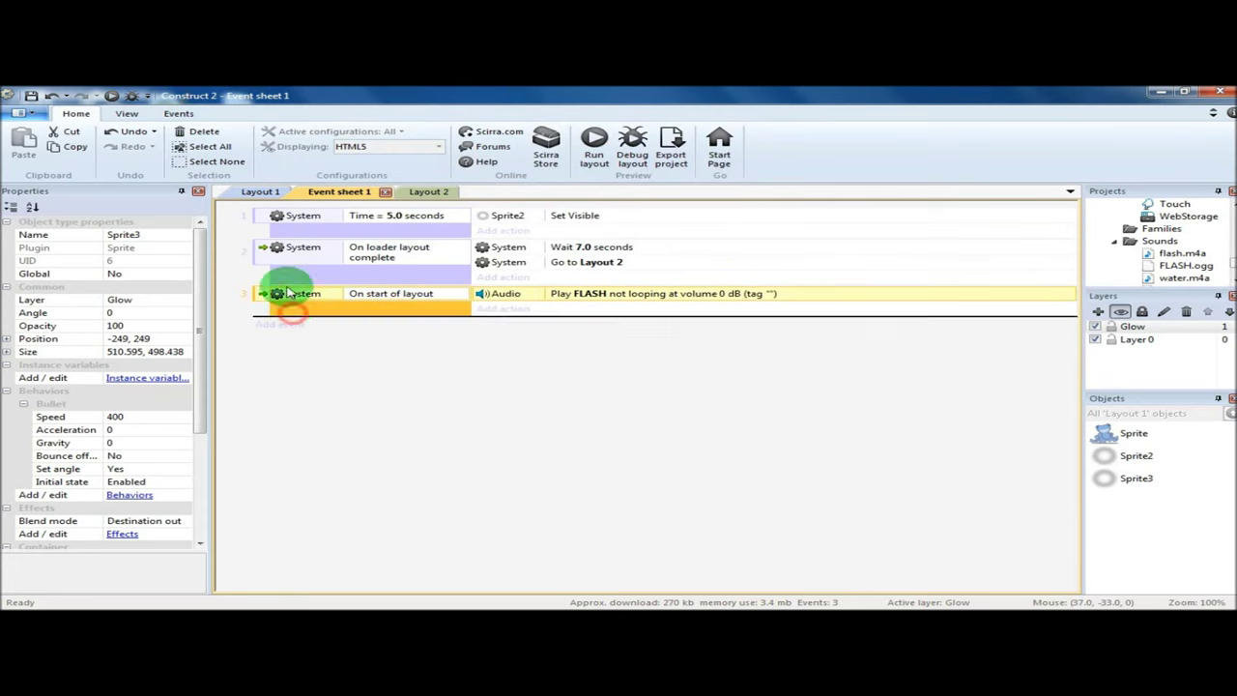
left_click_drag(288, 293, 274, 216)
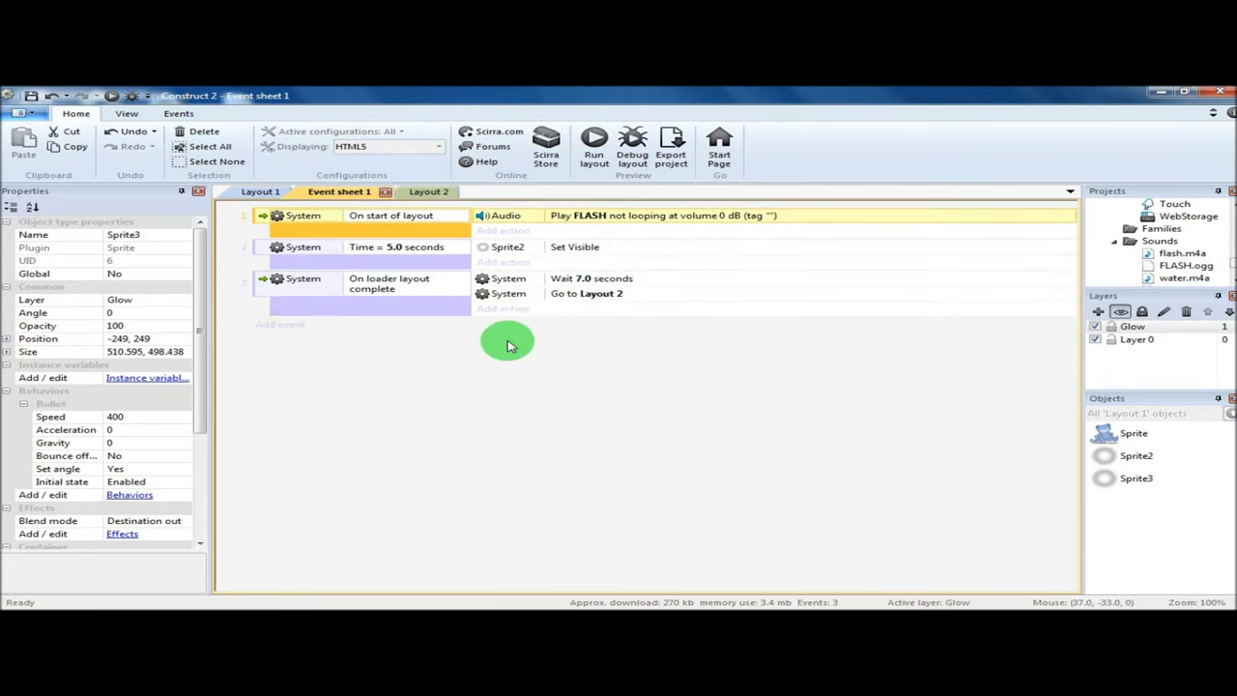
left_click(563, 365)
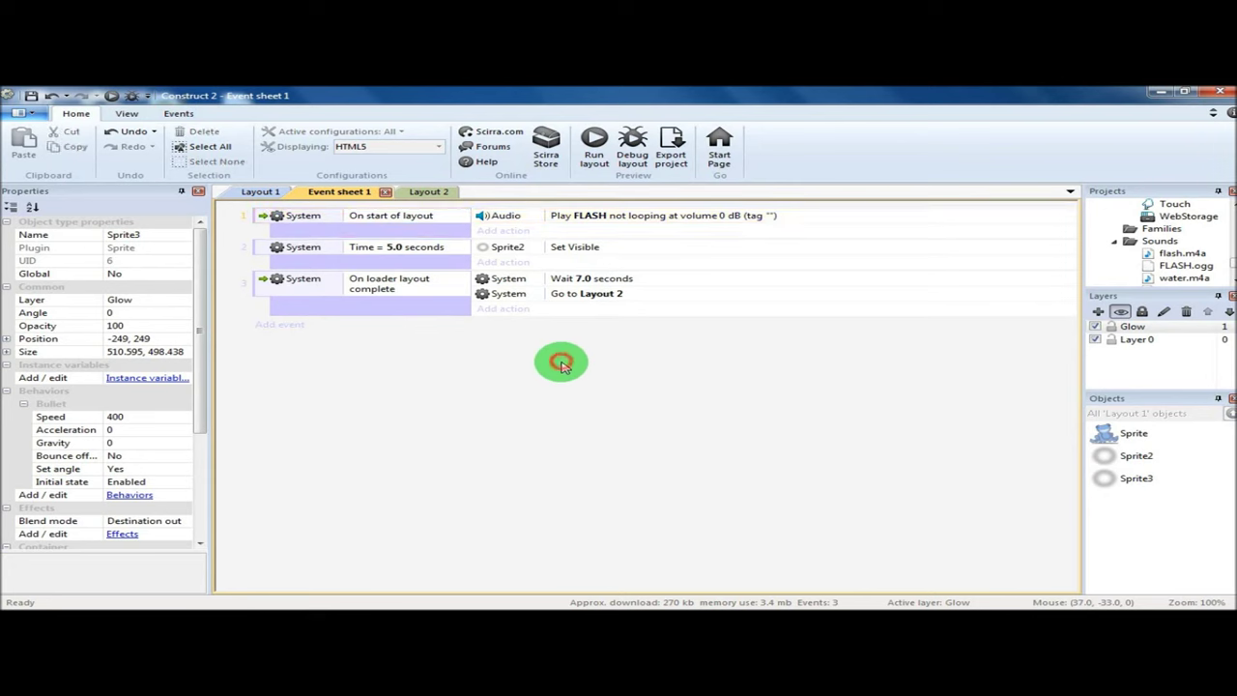
left_click(282, 325)
double_click(552, 280)
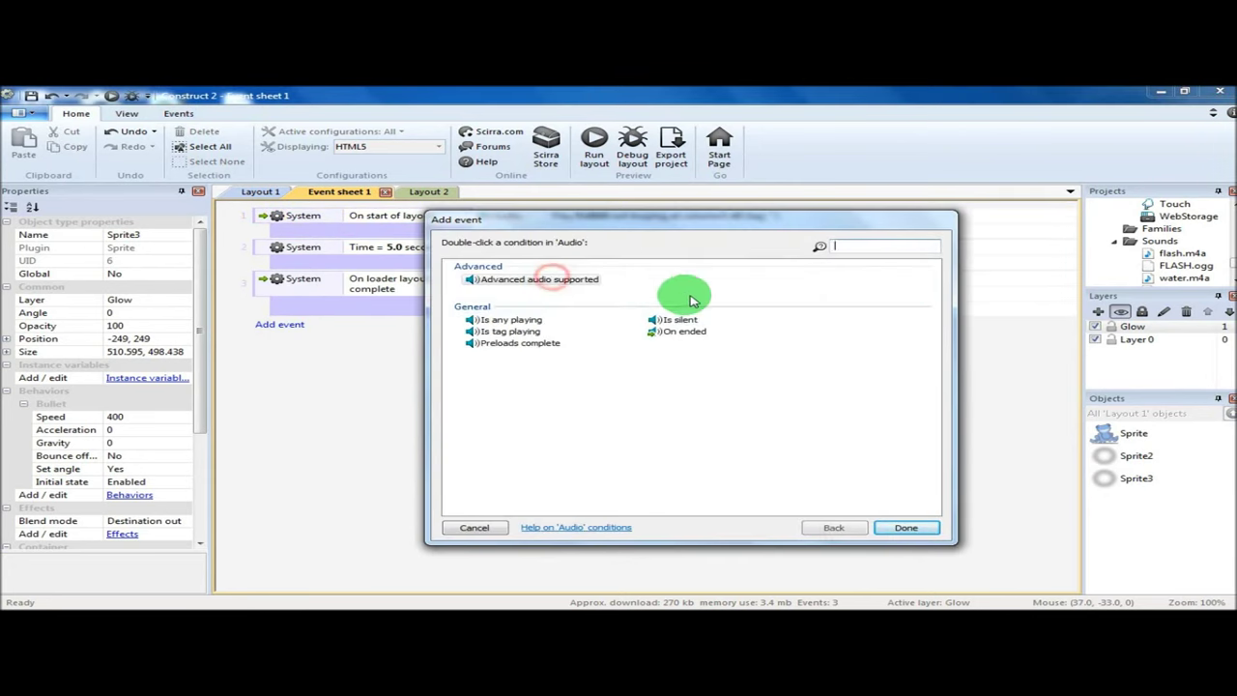
left_click(477, 528)
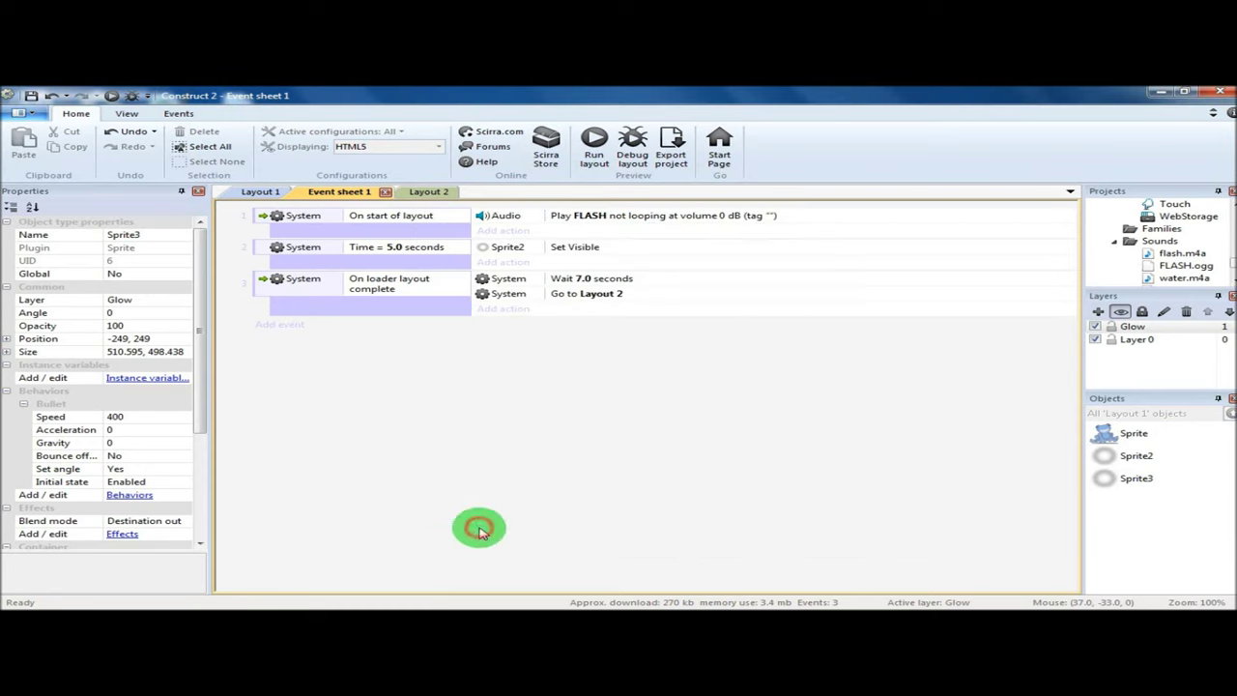
- Add a System event with the On end of layout condition to Event sheet 1
left_click(290, 330)
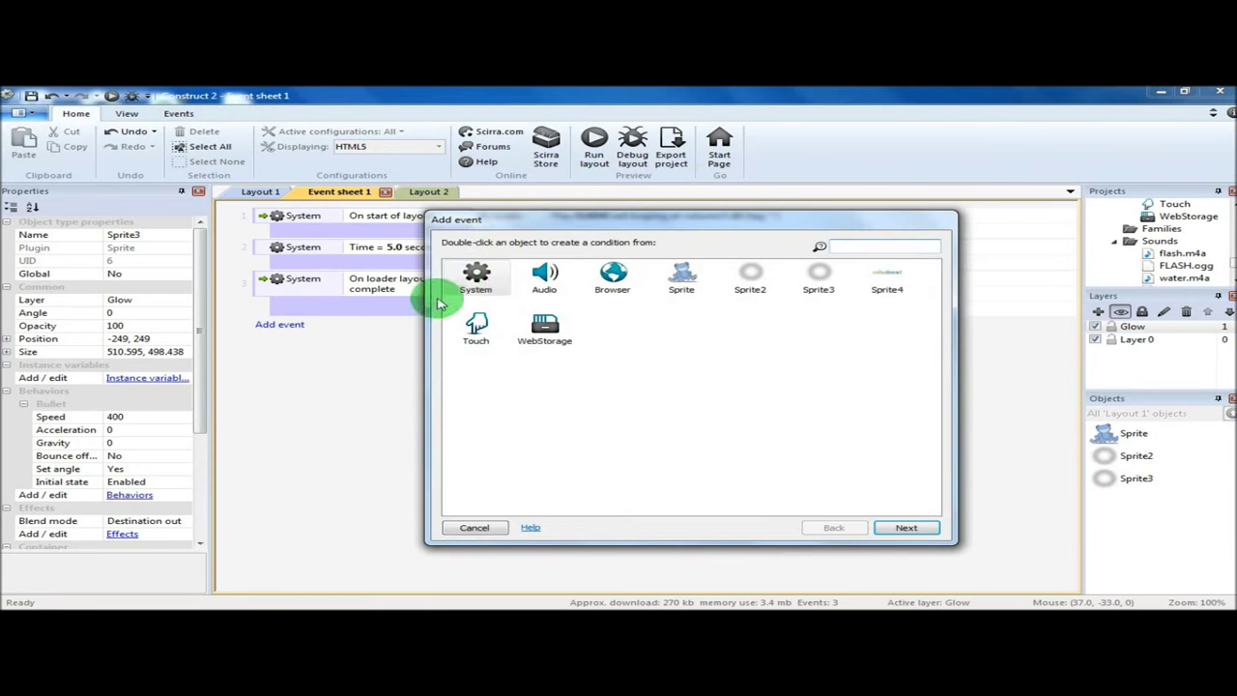
double_click(464, 277)
left_click_drag(935, 290, 930, 416)
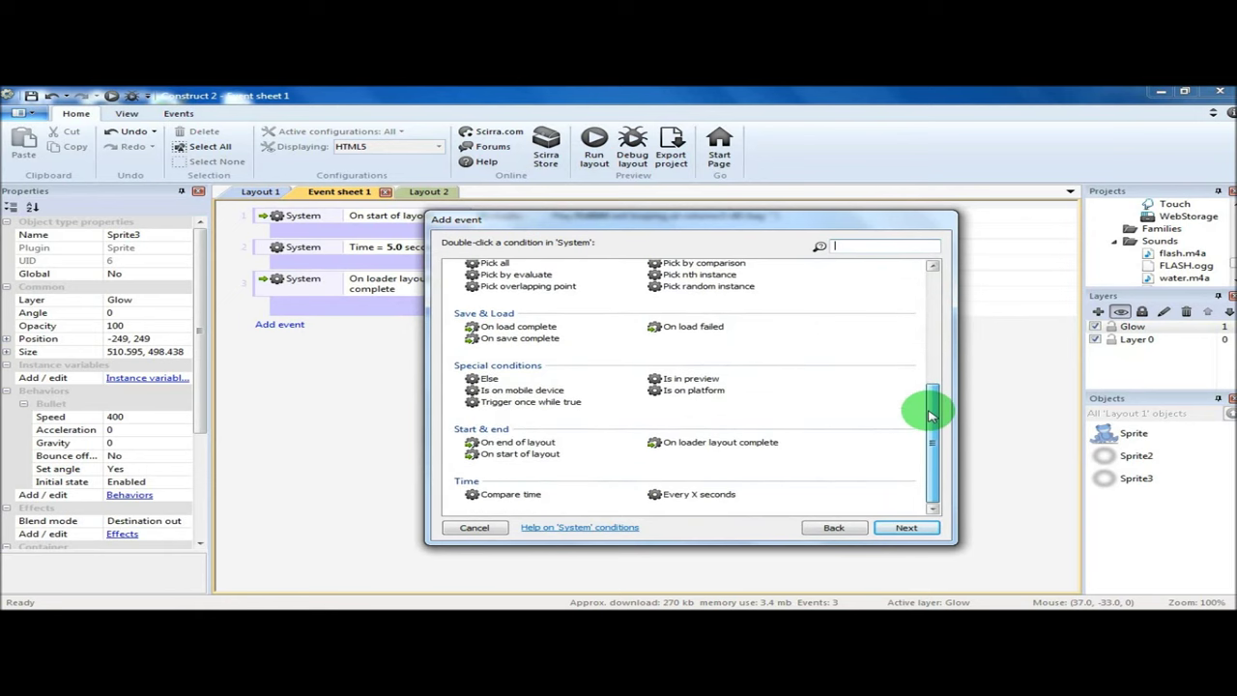
left_click(556, 441)
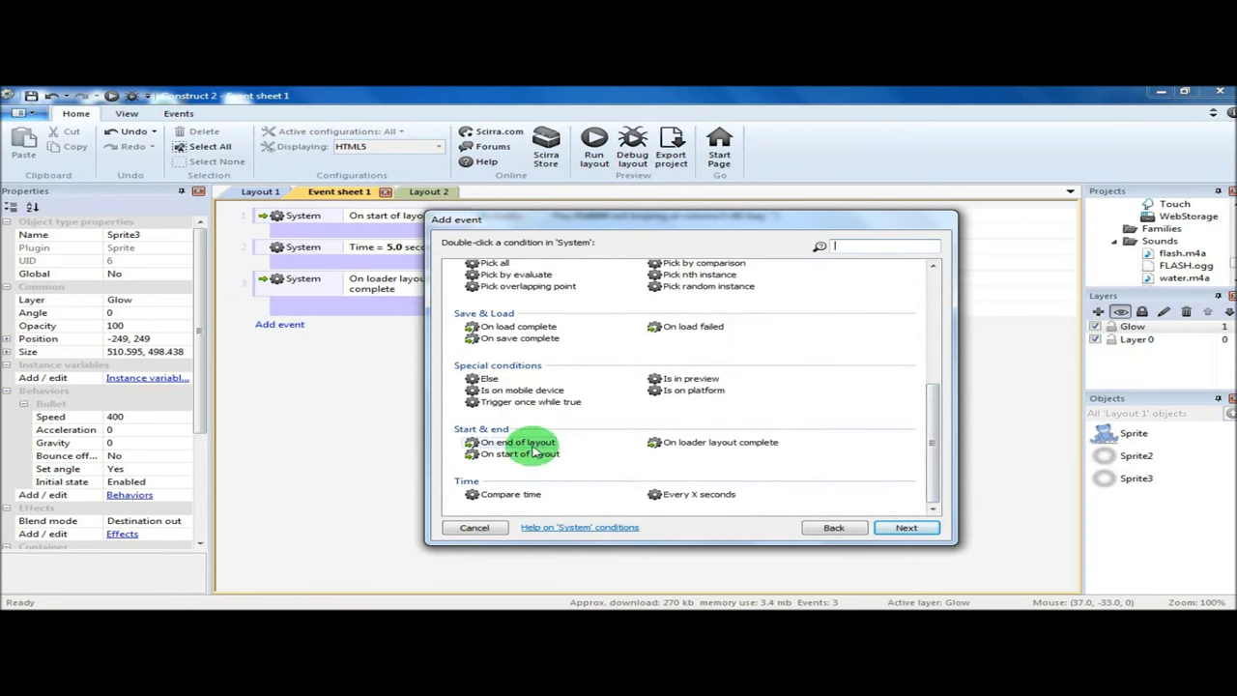
left_click(541, 445)
- Add an Audio Stop all action to the On end of layout event
left_click(506, 330)
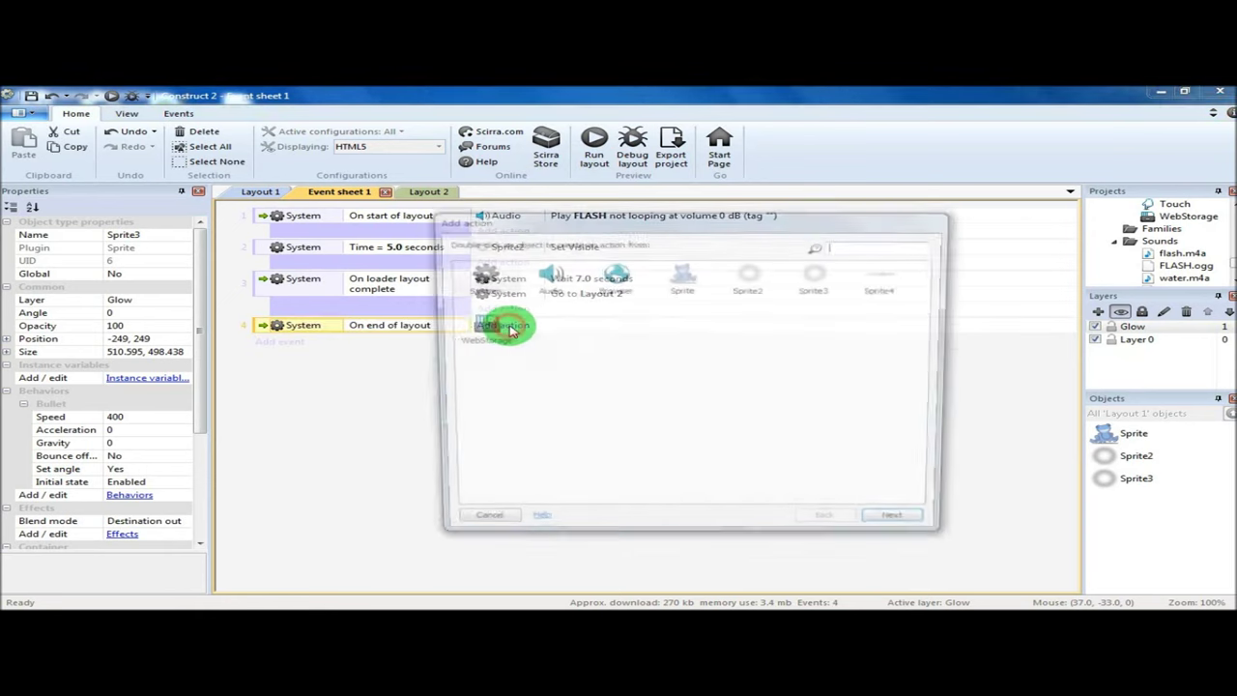
left_click(546, 278)
double_click(546, 279)
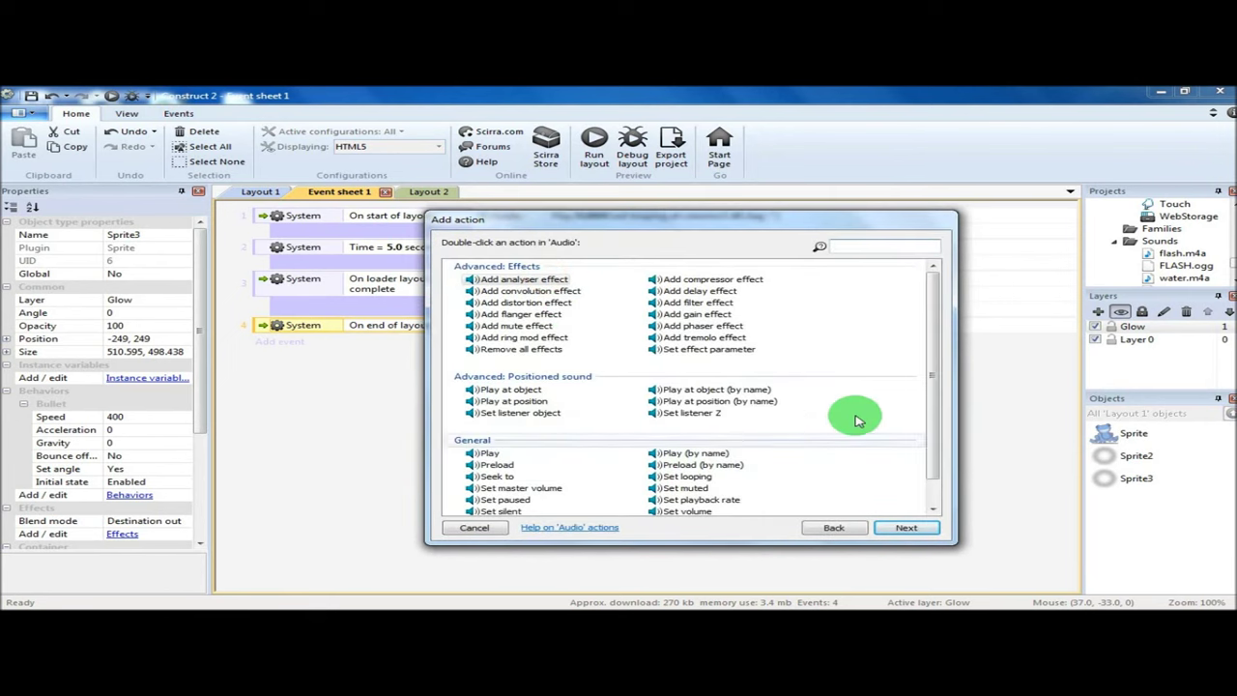
scroll(937, 357, "down", 1)
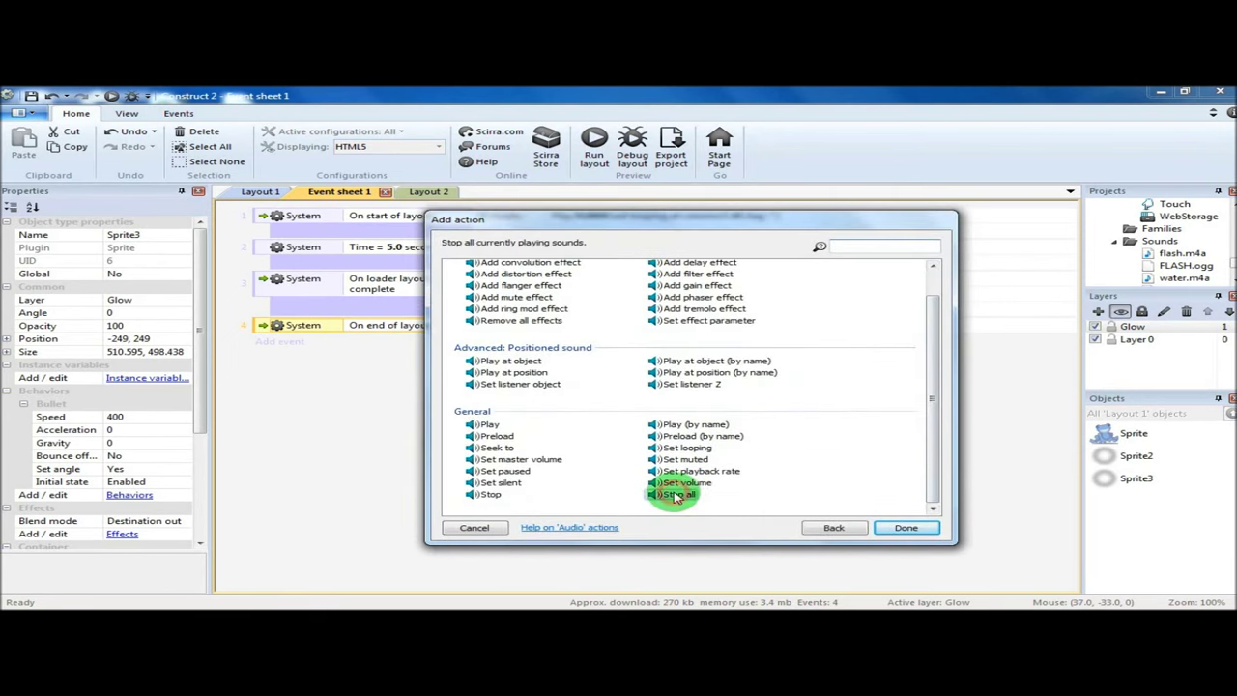
left_click(898, 526)
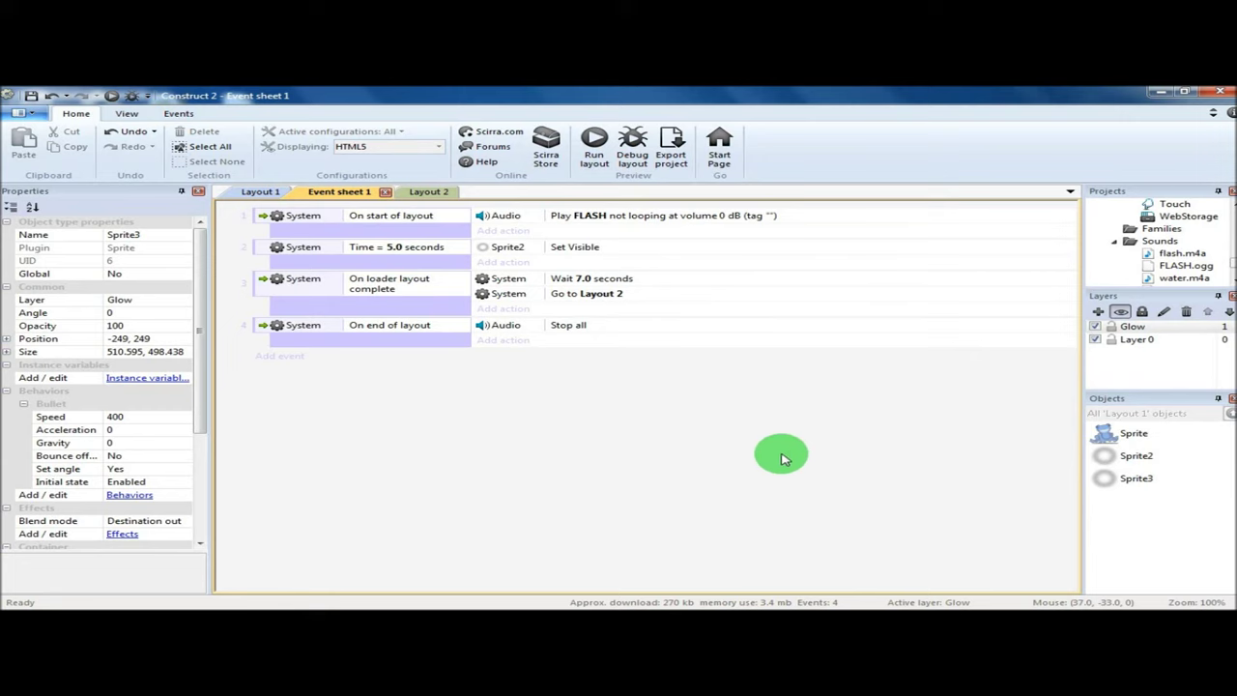
- Open Event sheet 2 and add a System event with the On start of layout condition
left_click(427, 191)
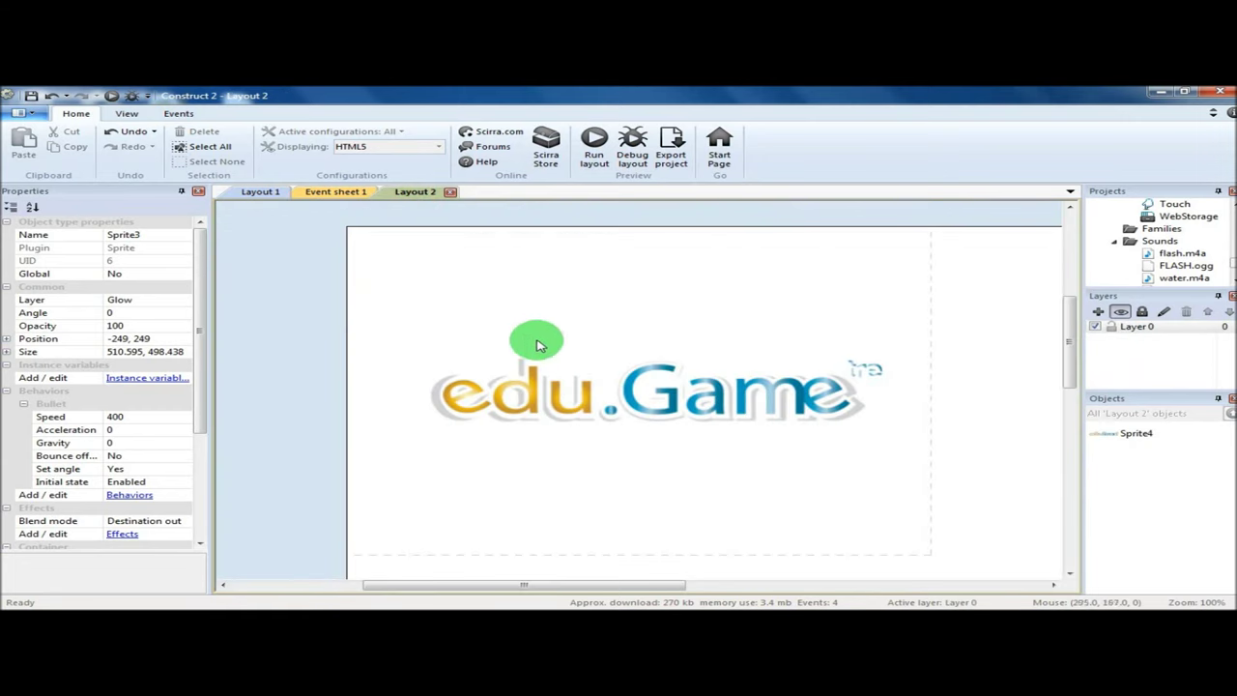
left_click_drag(1233, 261, 1233, 237)
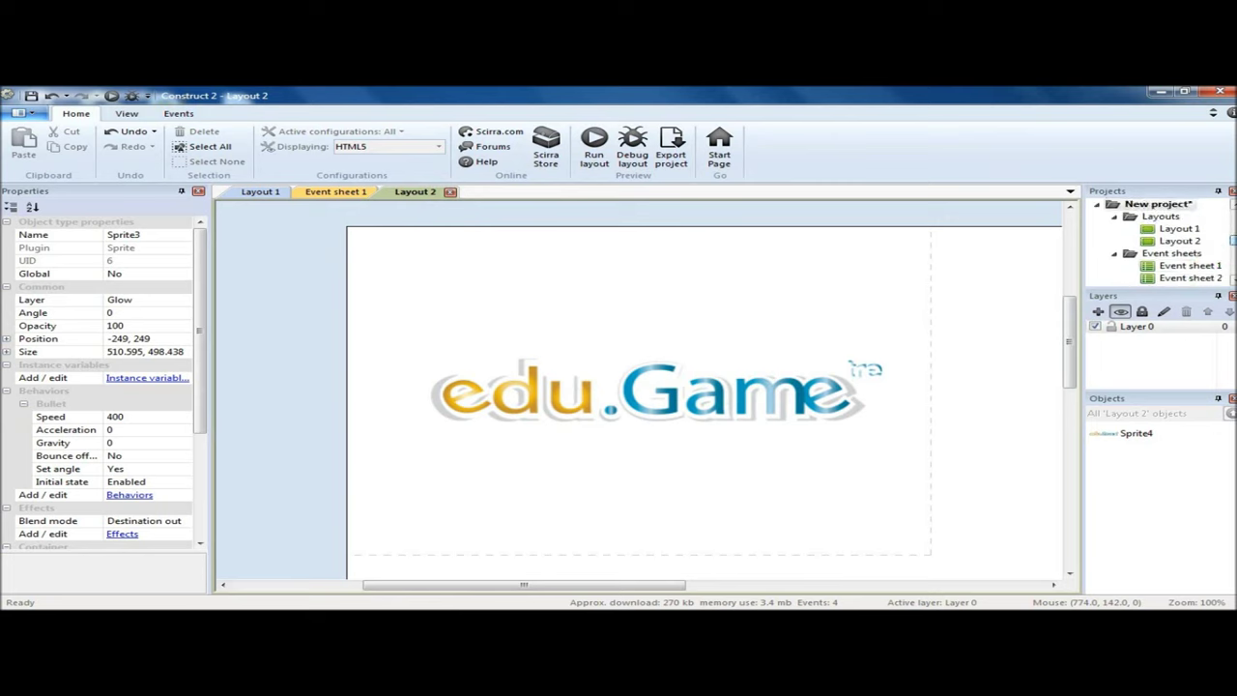
double_click(1190, 278)
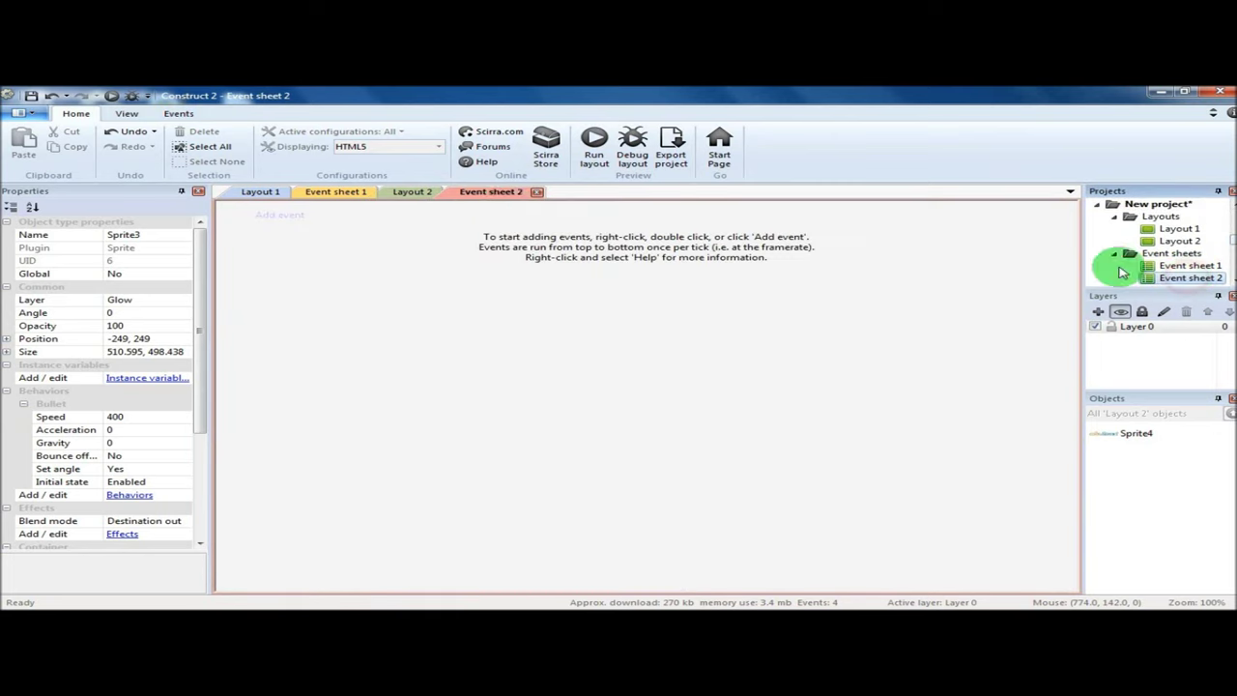
left_click(293, 221)
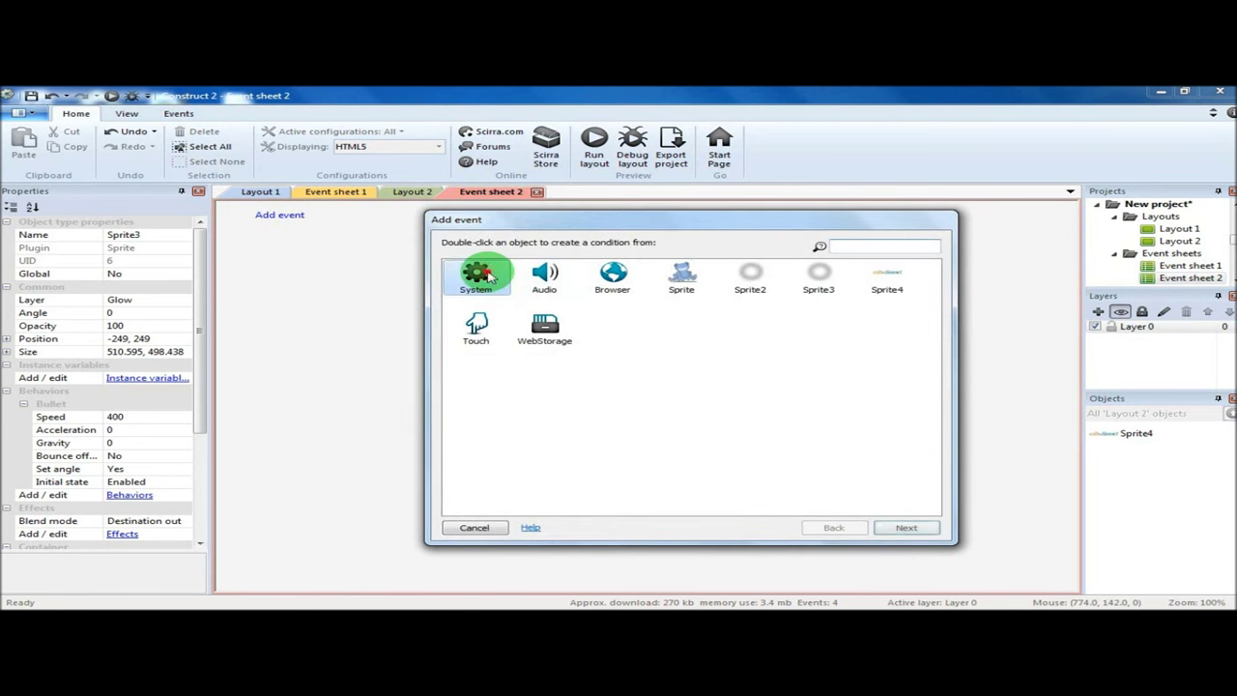
double_click(488, 275)
left_click_drag(927, 281, 934, 409)
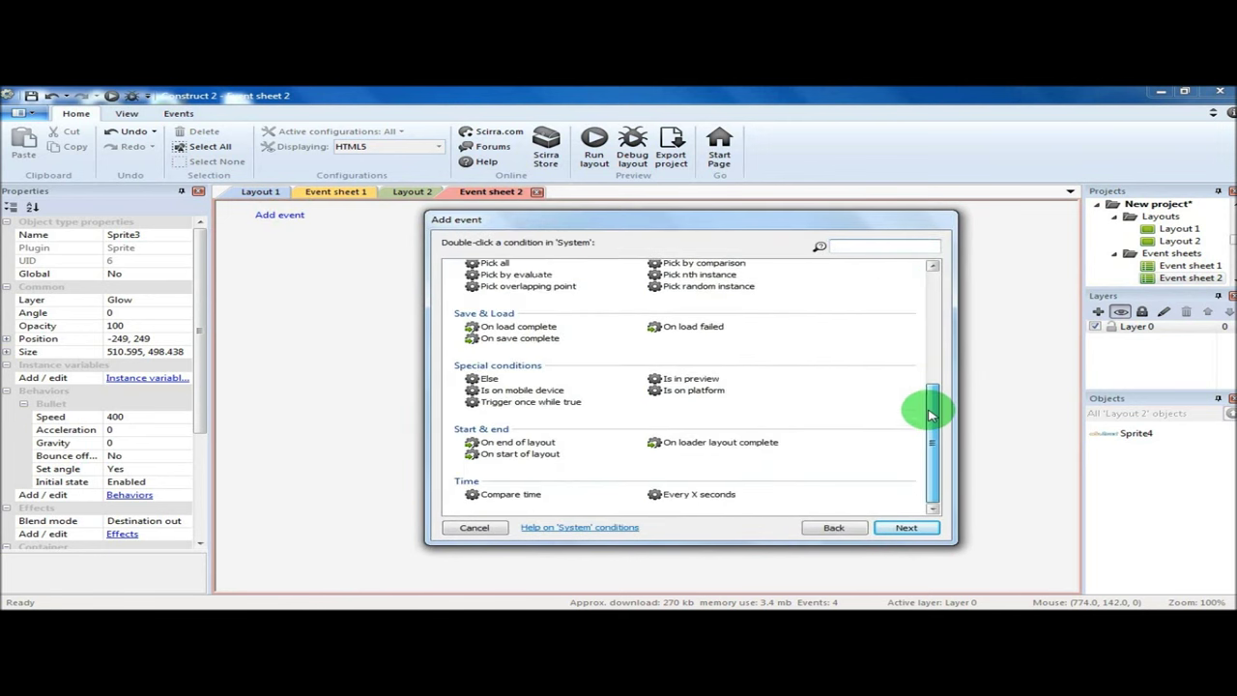
left_click(541, 455)
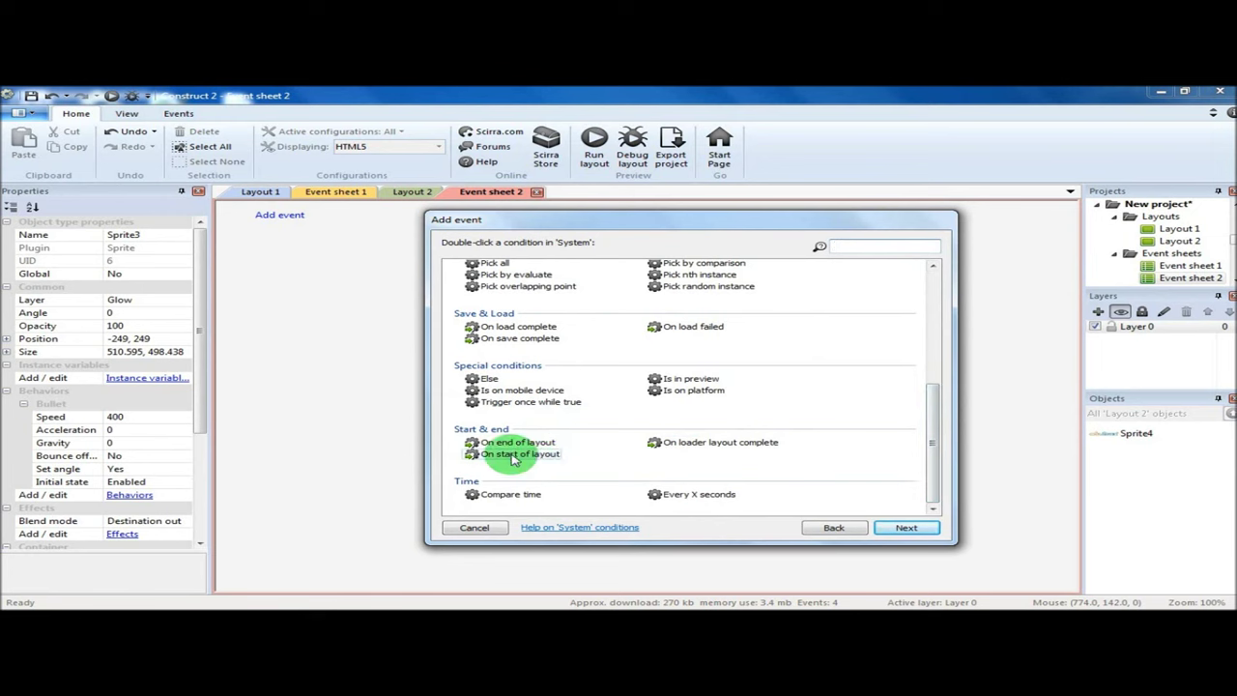
double_click(512, 458)
- Add an Audio Play action for the water sound, not looping at volume 0, to Event sheet 2's On start of layout event
left_click(491, 214)
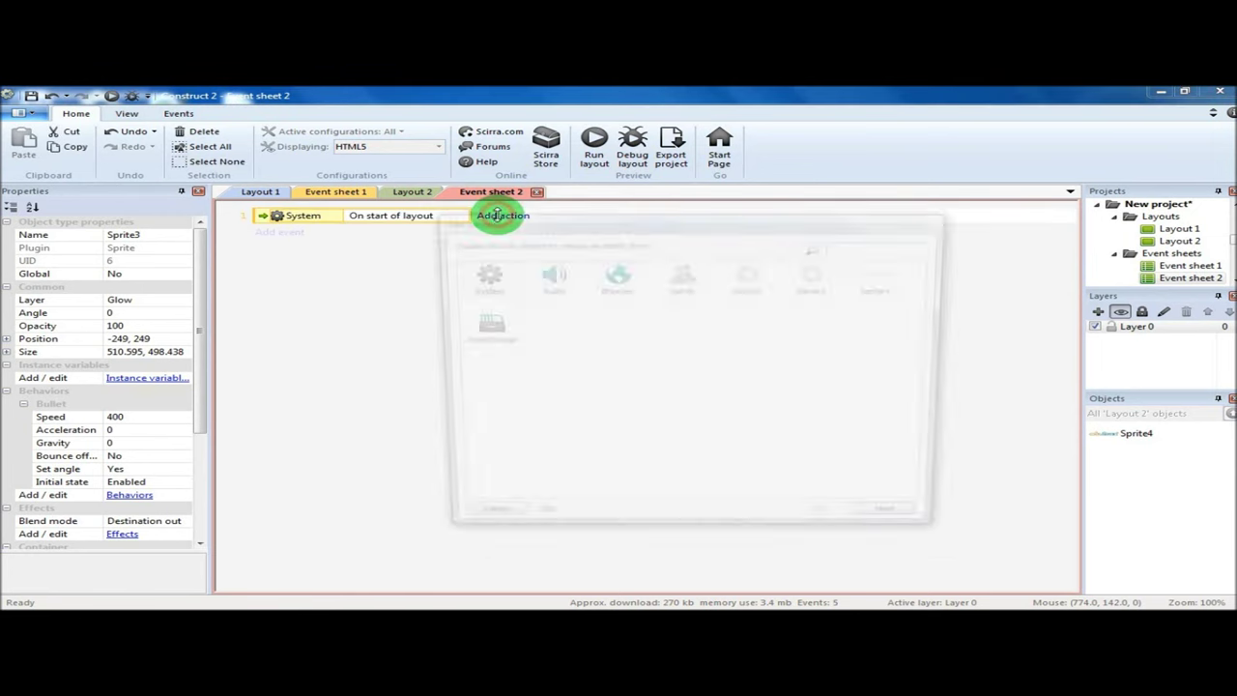
double_click(558, 270)
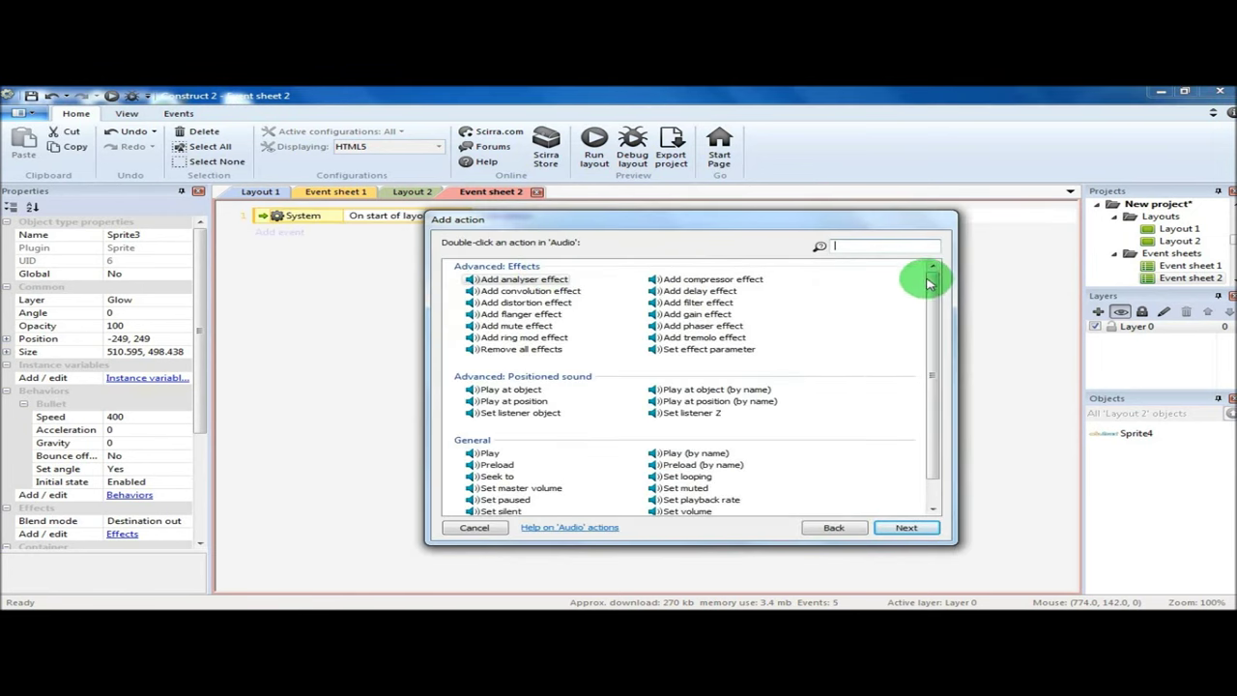
left_click_drag(930, 276, 913, 380)
left_click(508, 436)
double_click(488, 426)
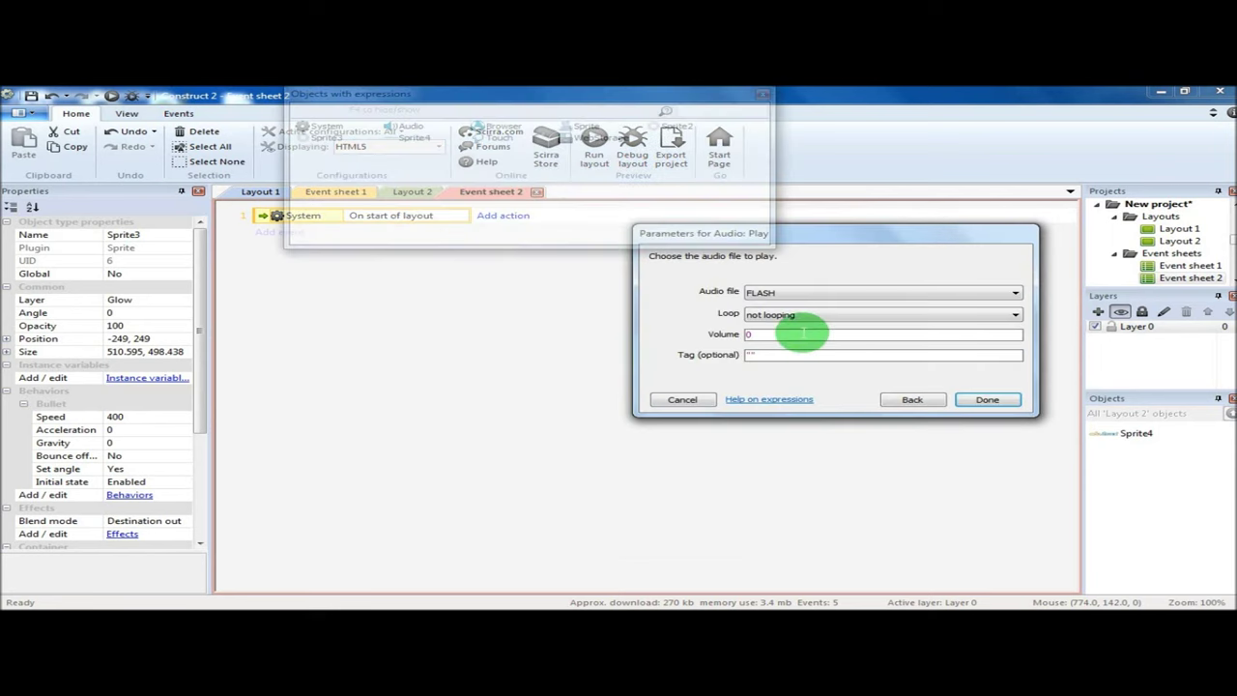
left_click(802, 292)
left_click(809, 318)
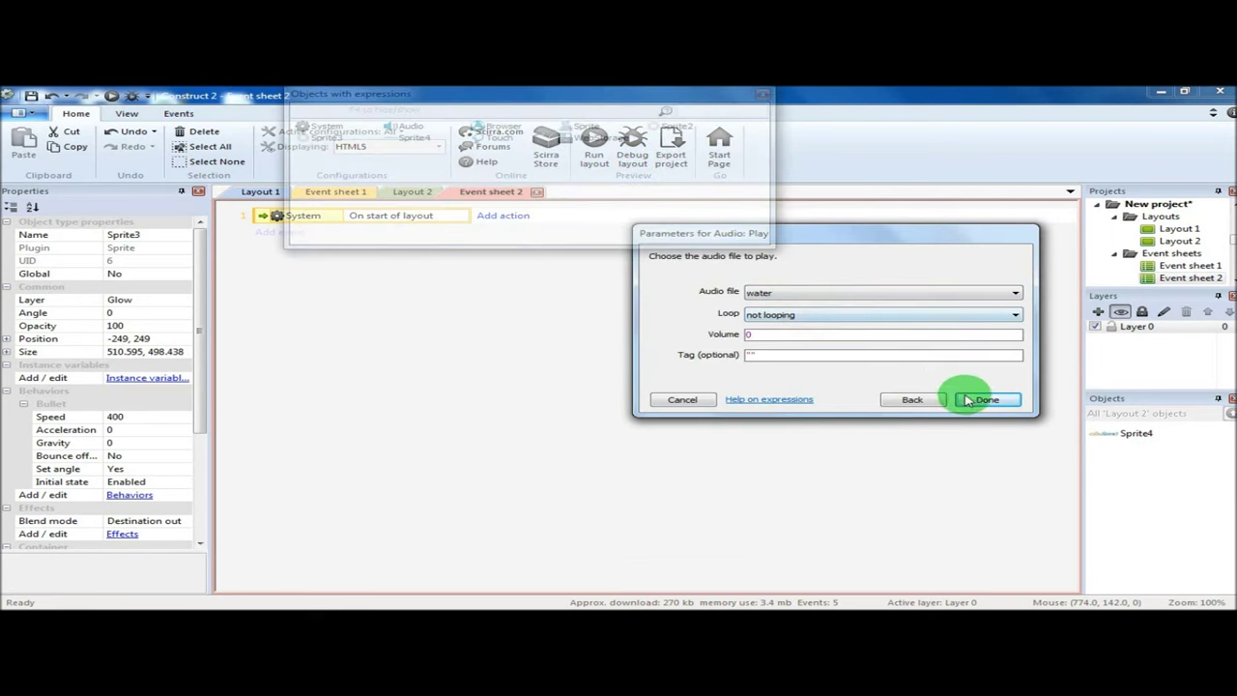
left_click(976, 401)
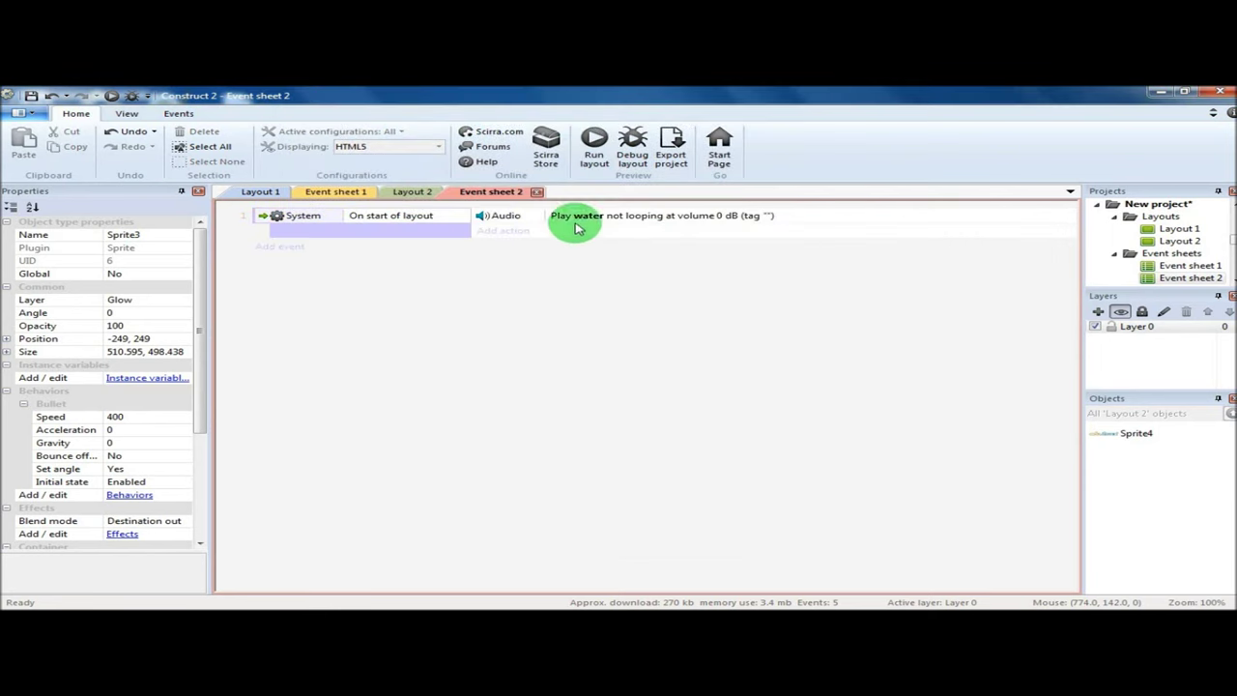
- Run Layout 1 in the browser to preview the intro with its sounds, and shift the preview window slightly up
left_click(259, 192)
left_click(594, 145)
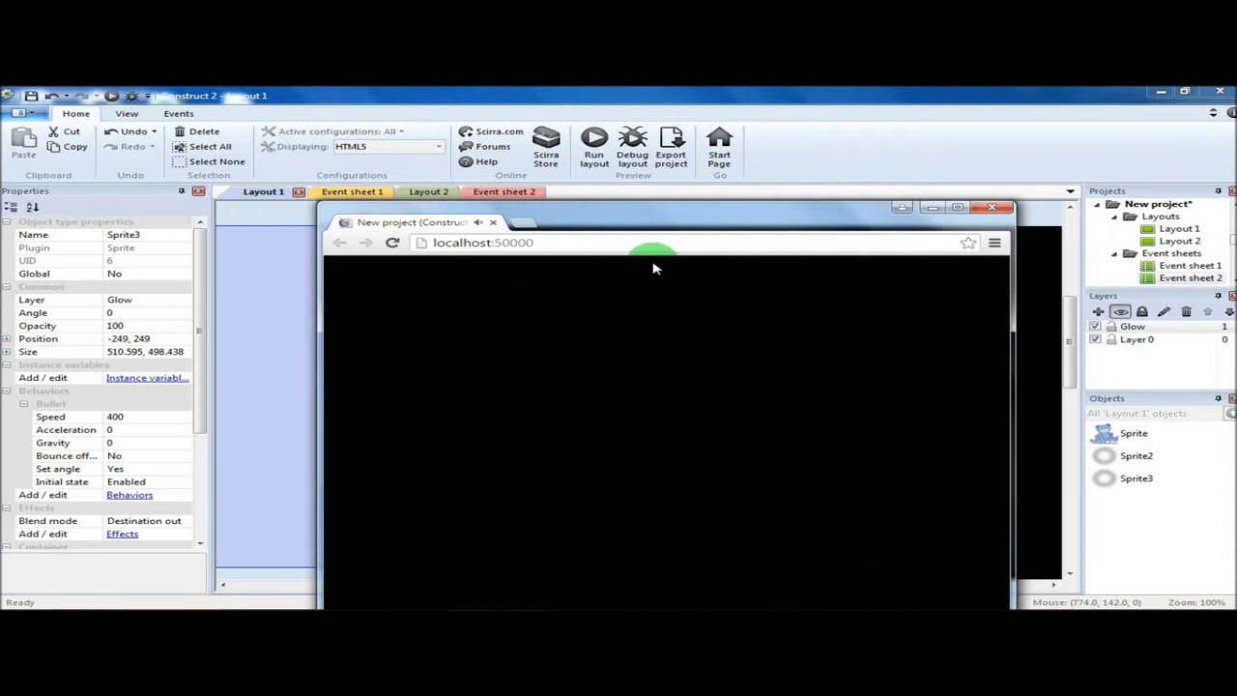
left_click_drag(673, 216, 663, 194)
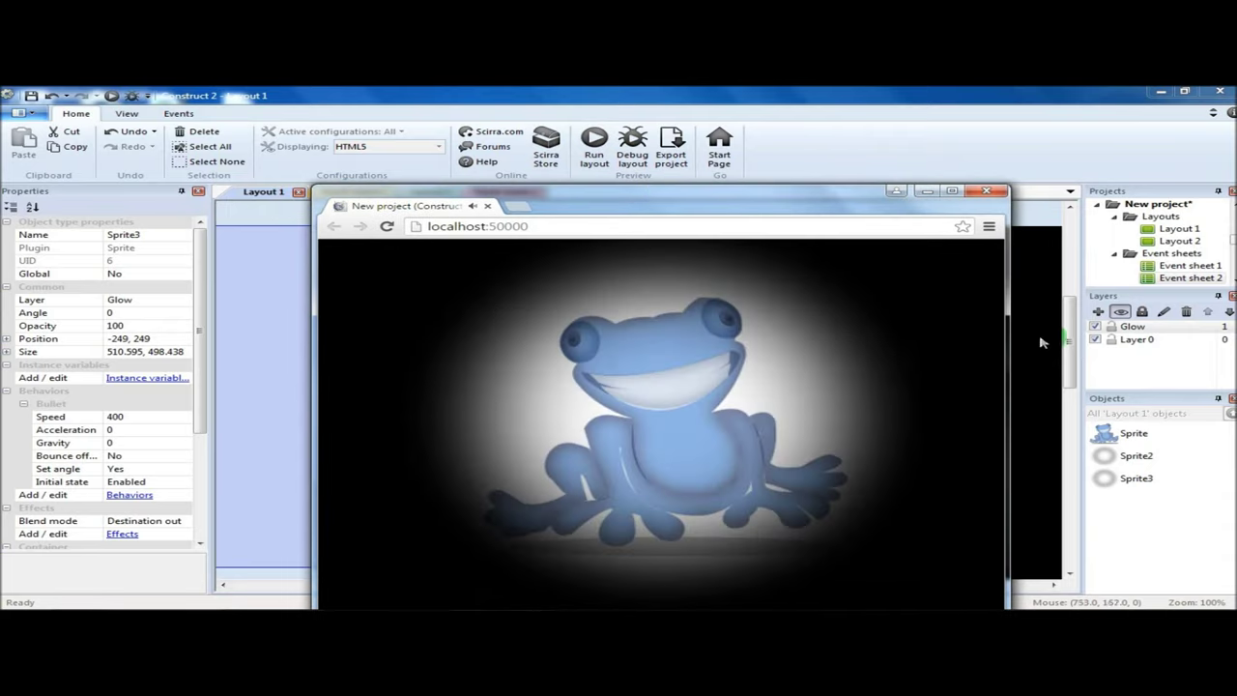